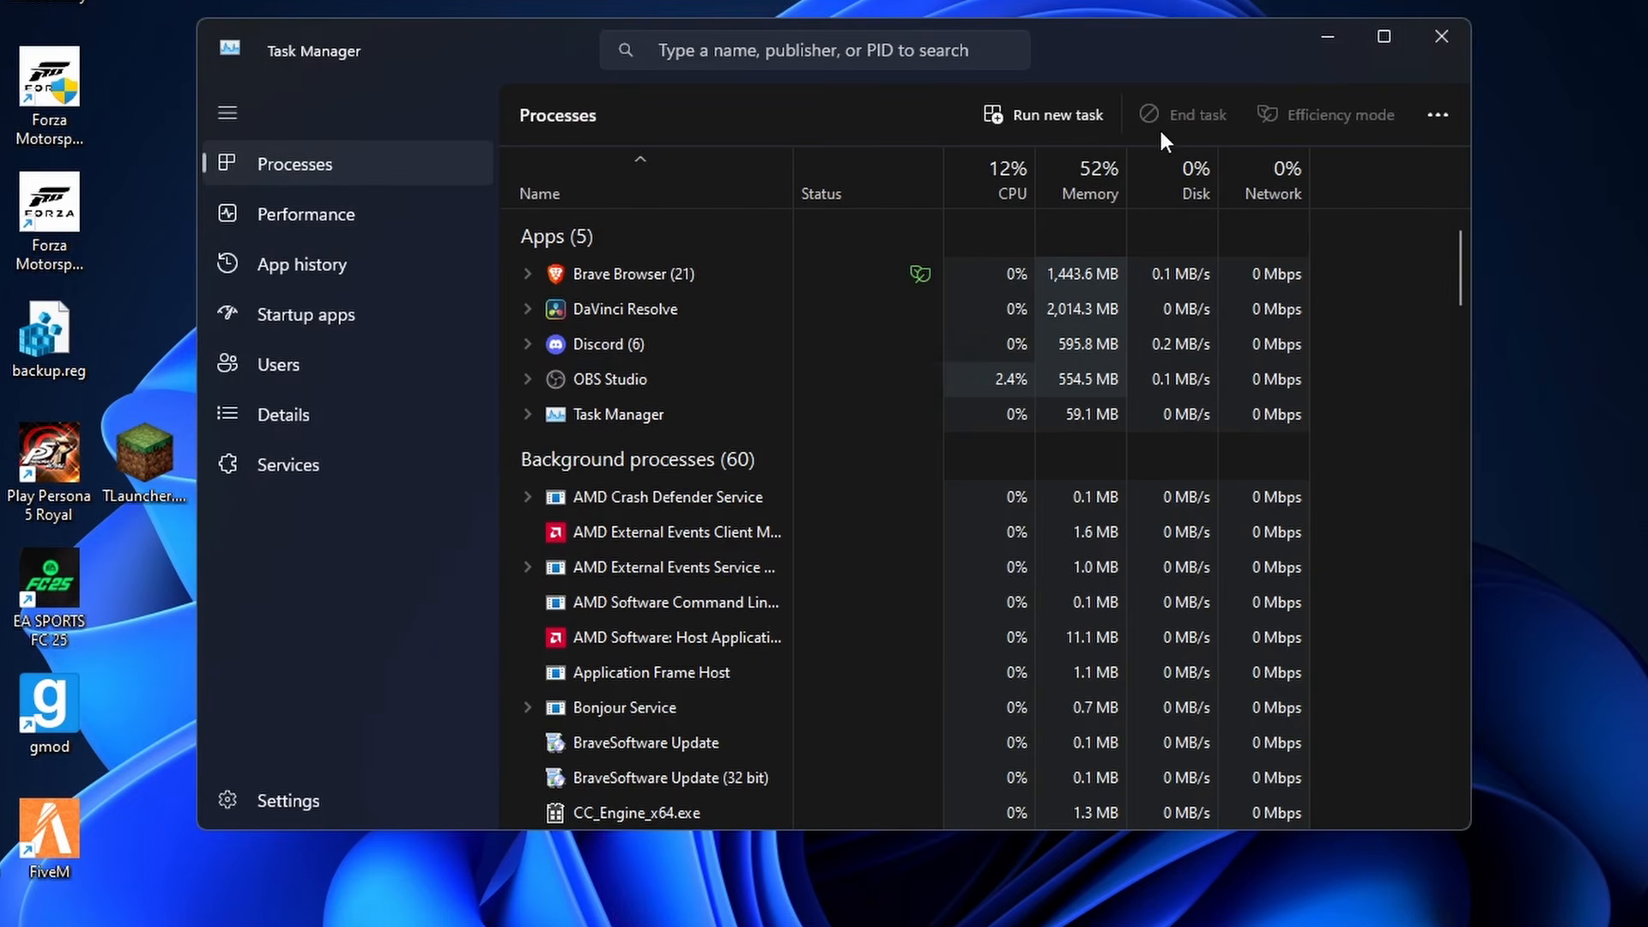
- End the Brave Browser task among the running apps
right_click(679, 275)
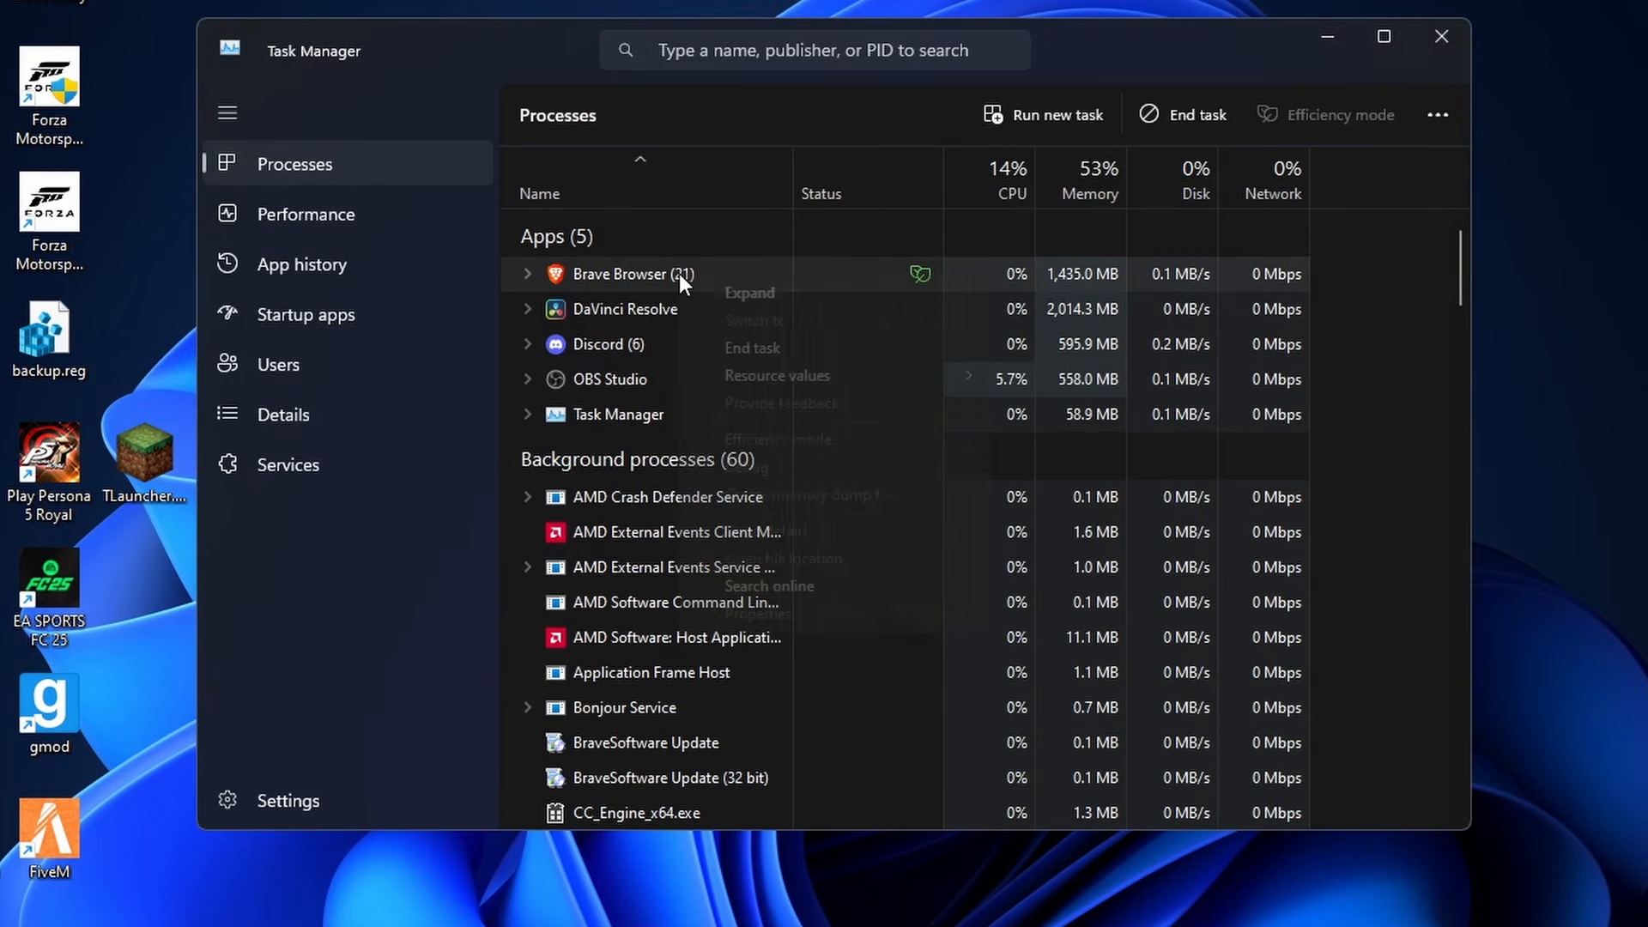
left_click(744, 345)
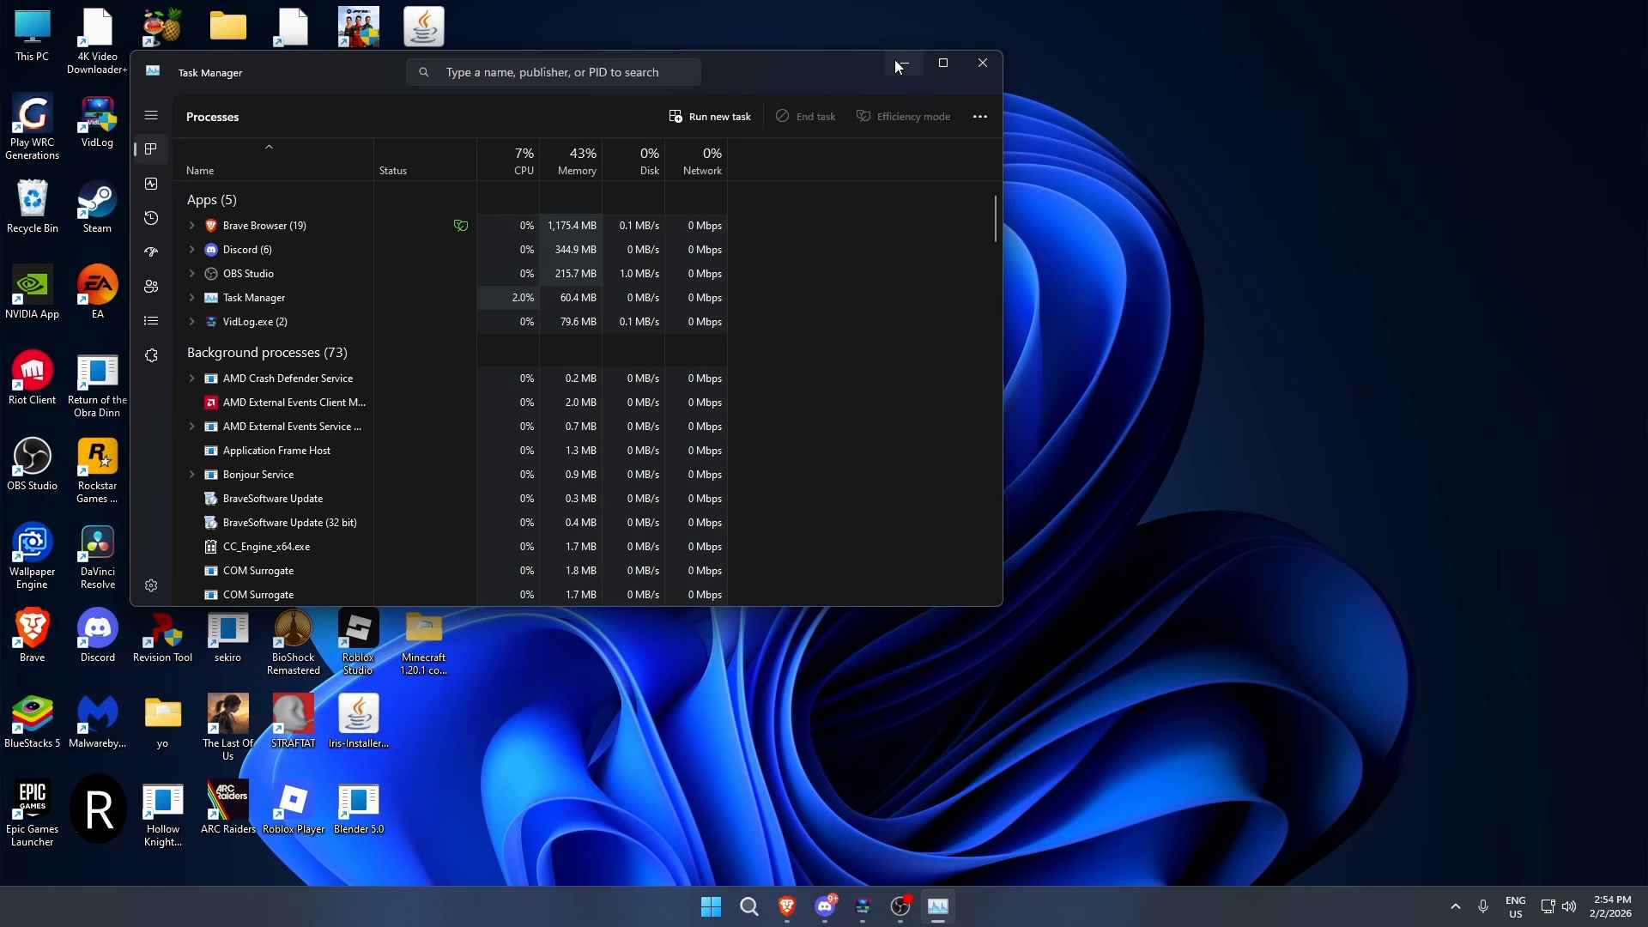
left_click(898, 60)
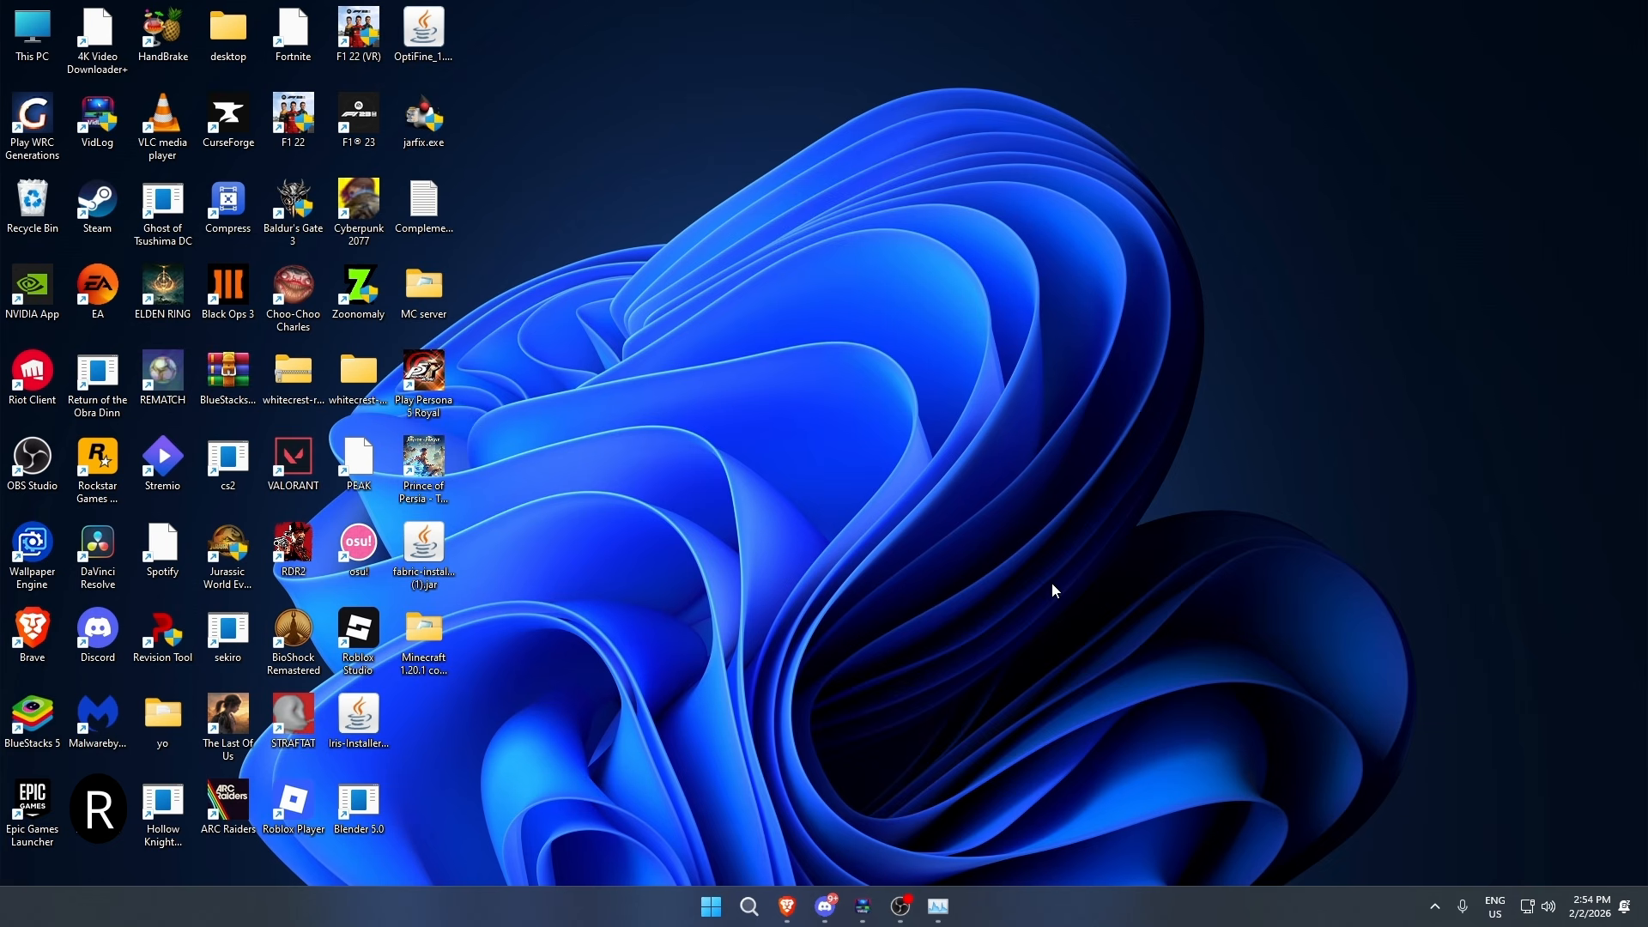
- Run sysdm.cpl to open System Properties and open the advanced Performance settings
key("super+r")
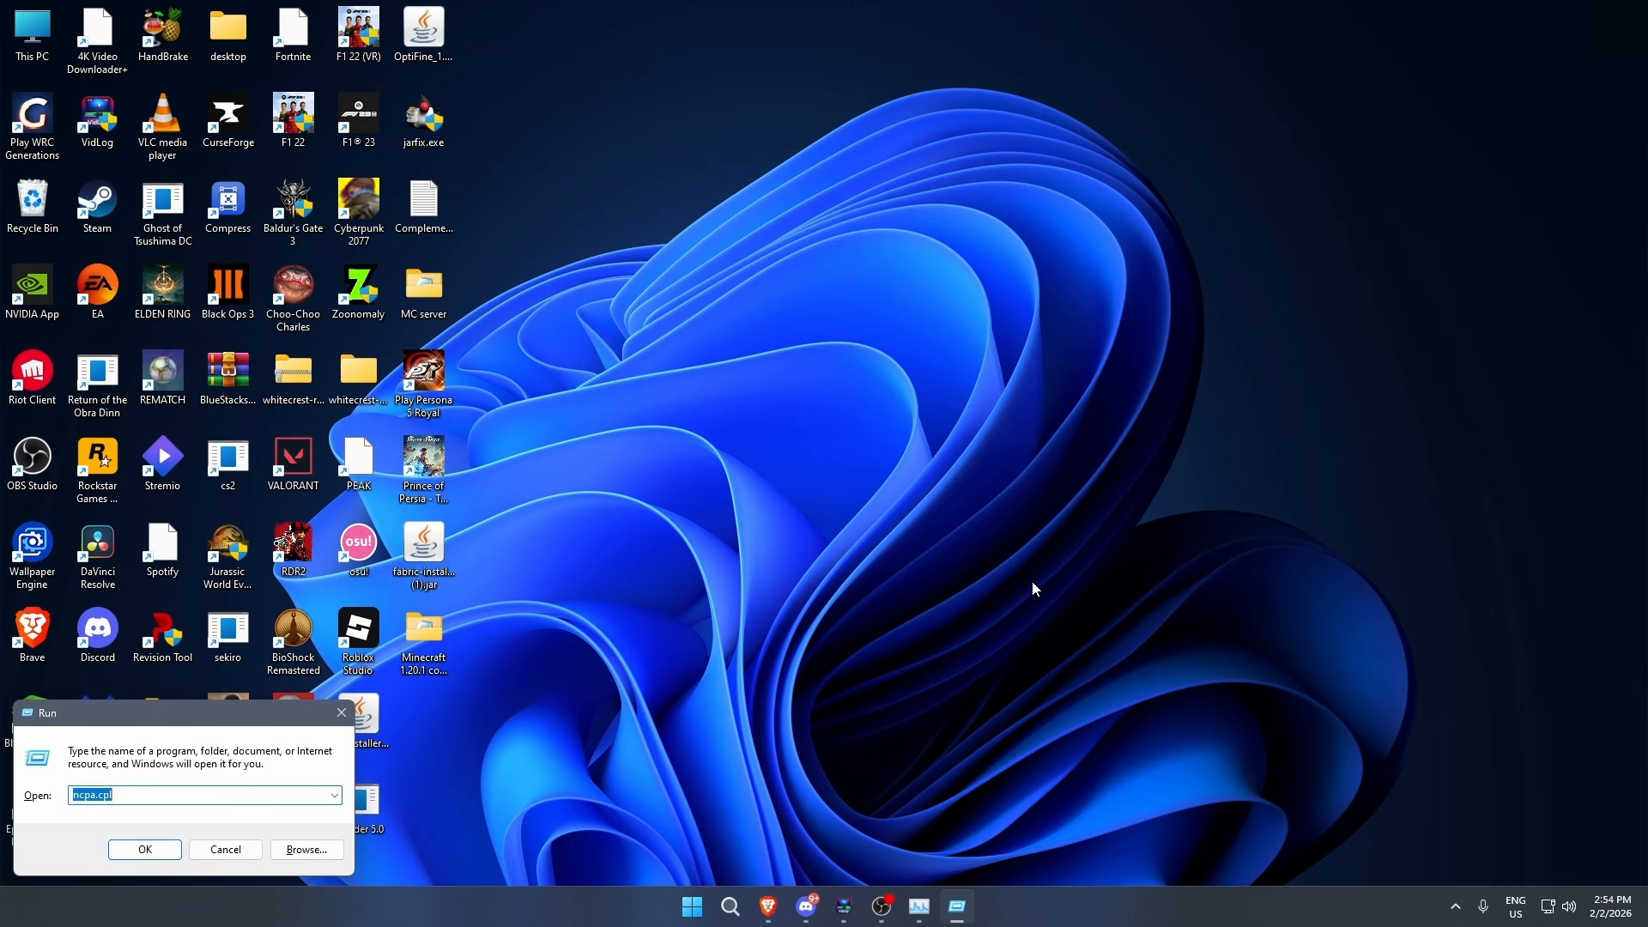
key("BackSpace")
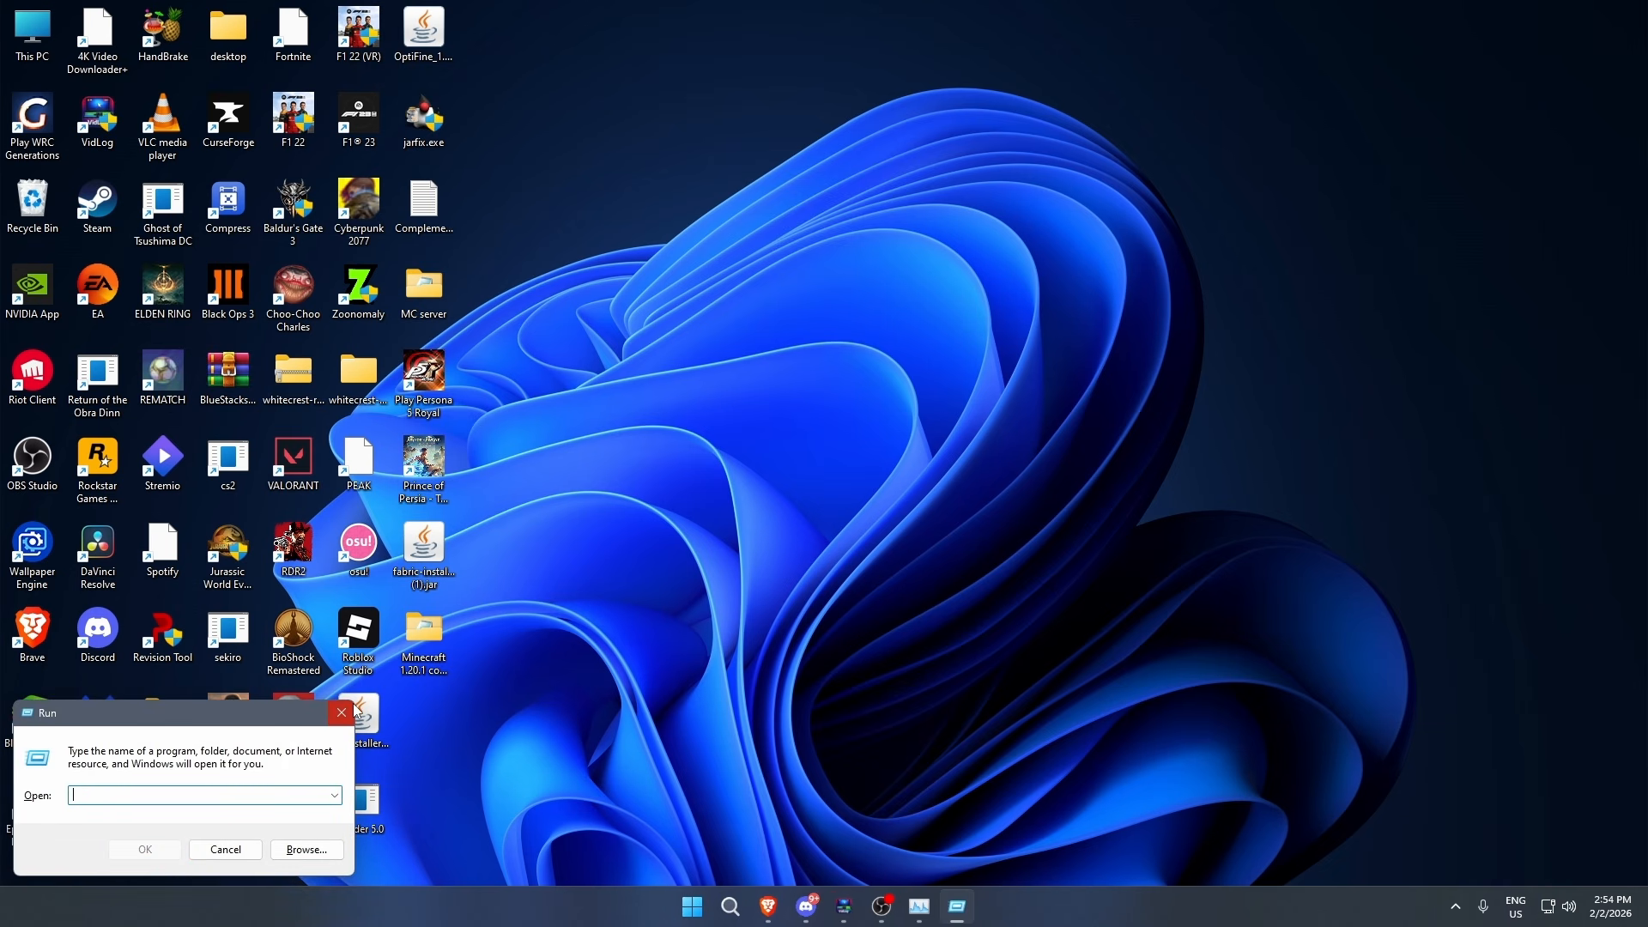
type("sys")
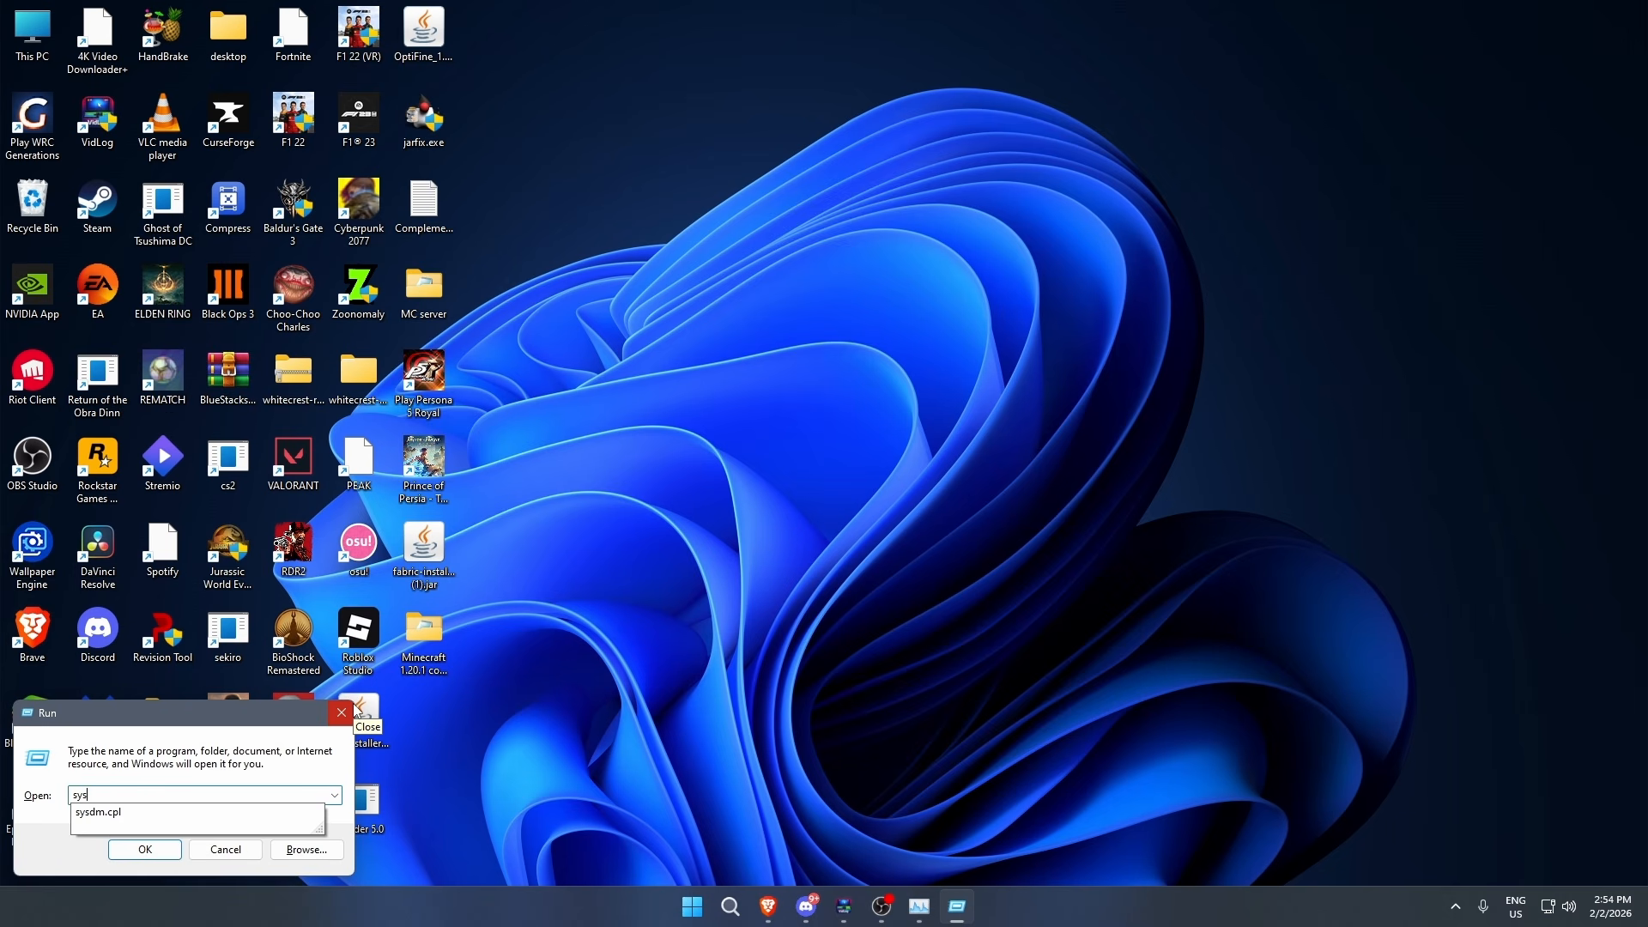
type("dm.cpl")
key("Return")
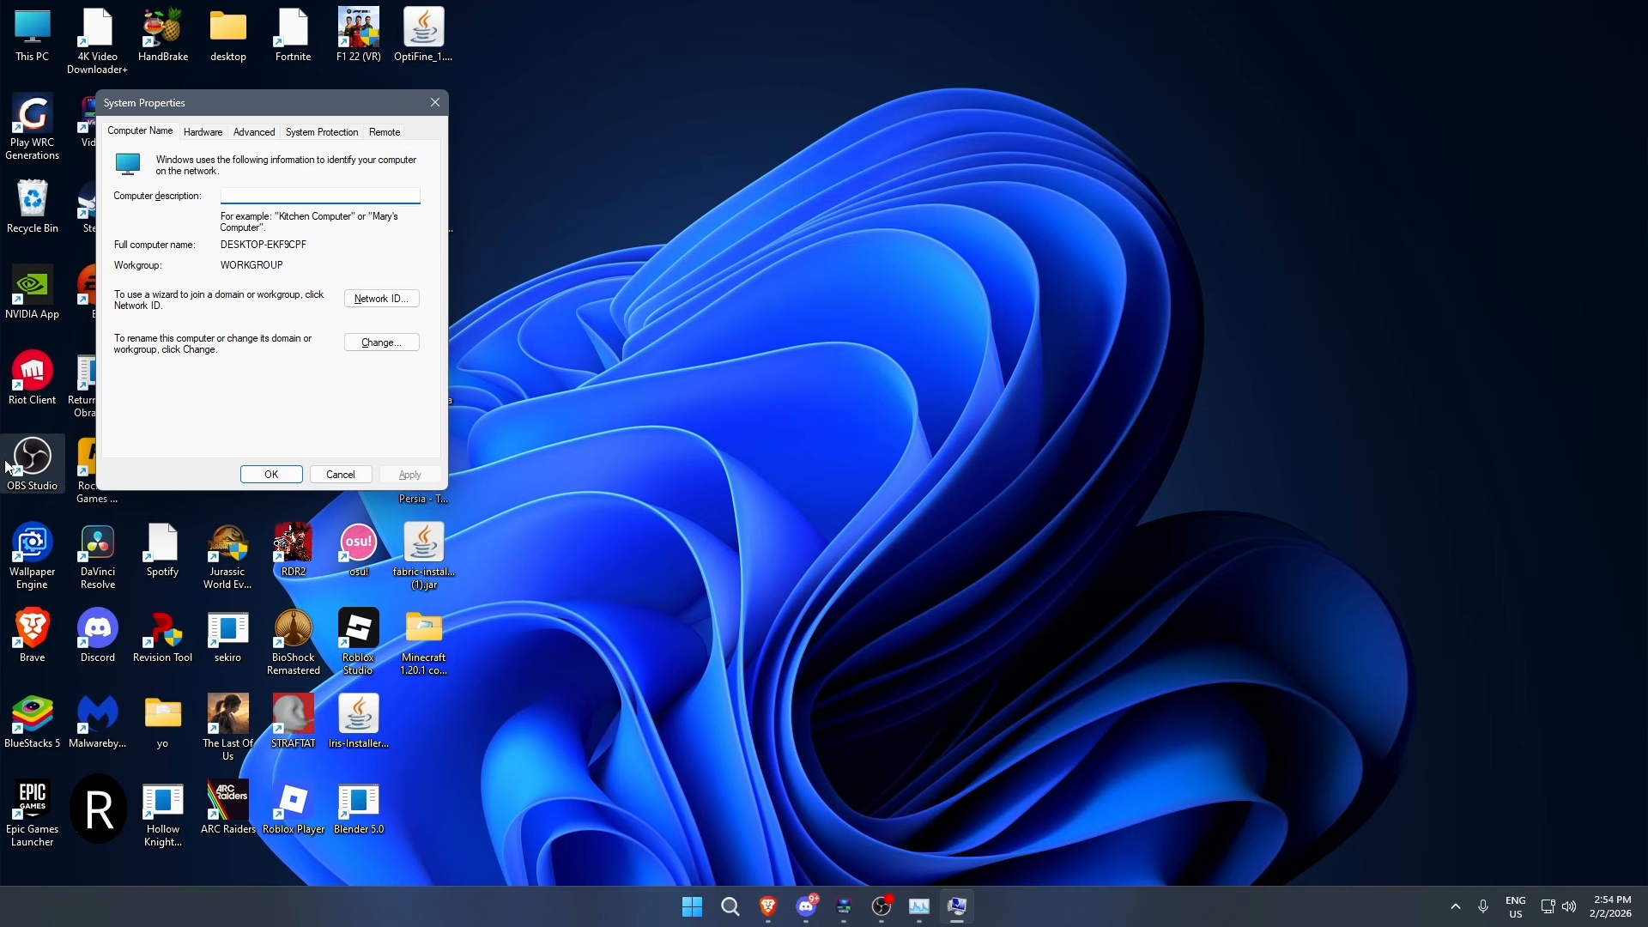
left_click_drag(324, 106, 942, 254)
left_click(872, 280)
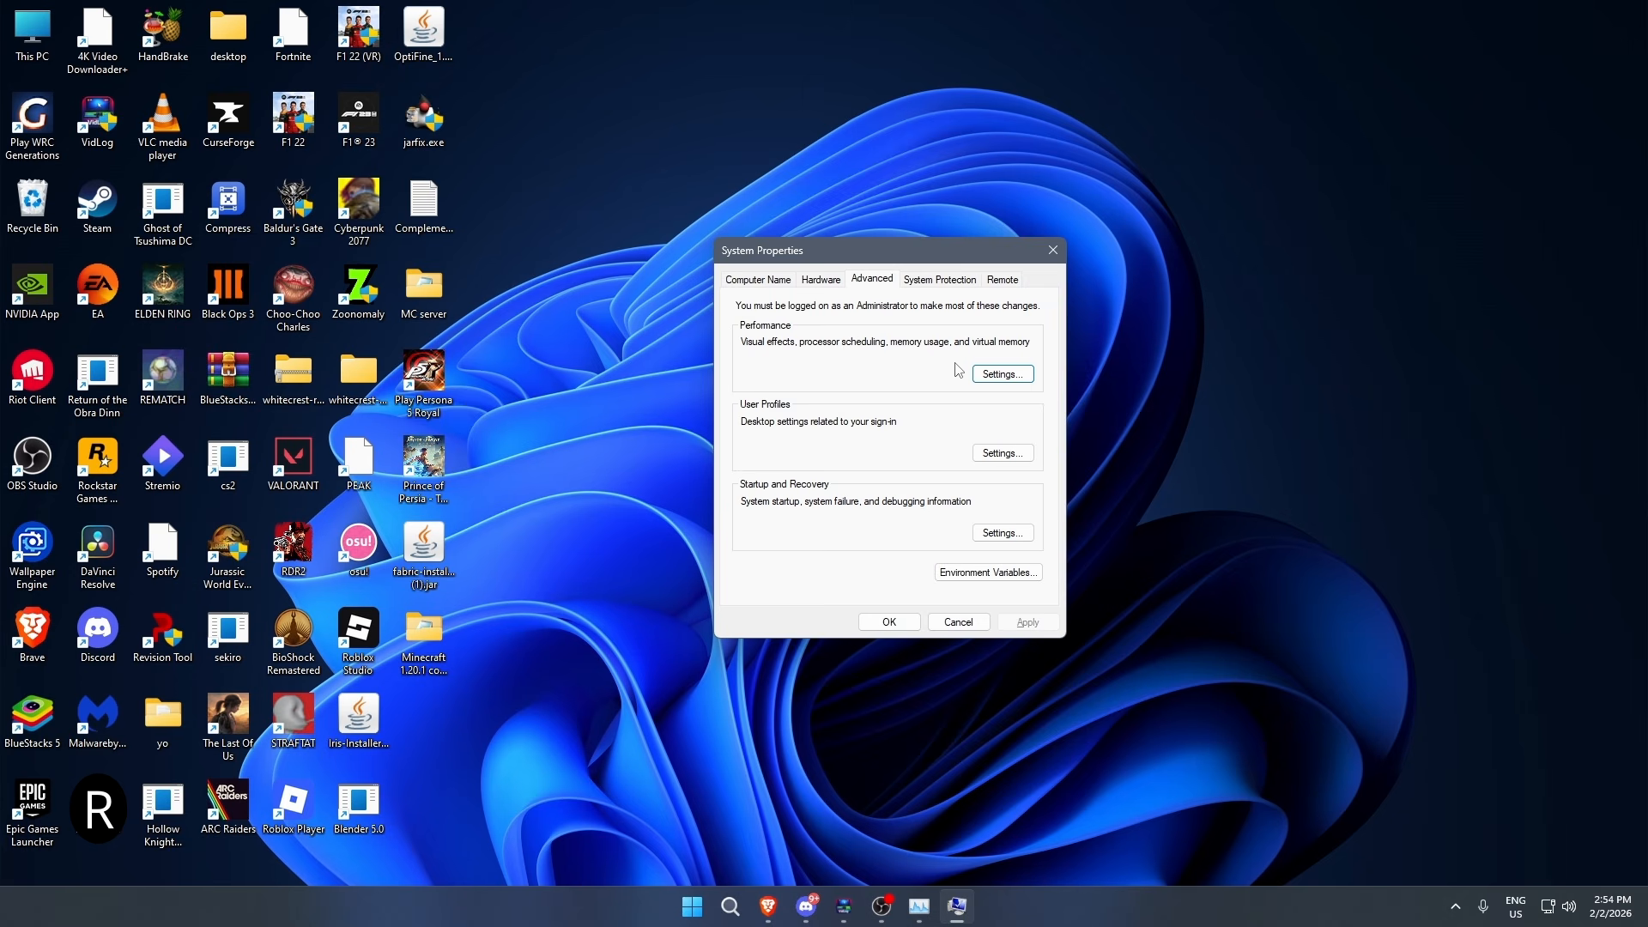
left_click(1003, 374)
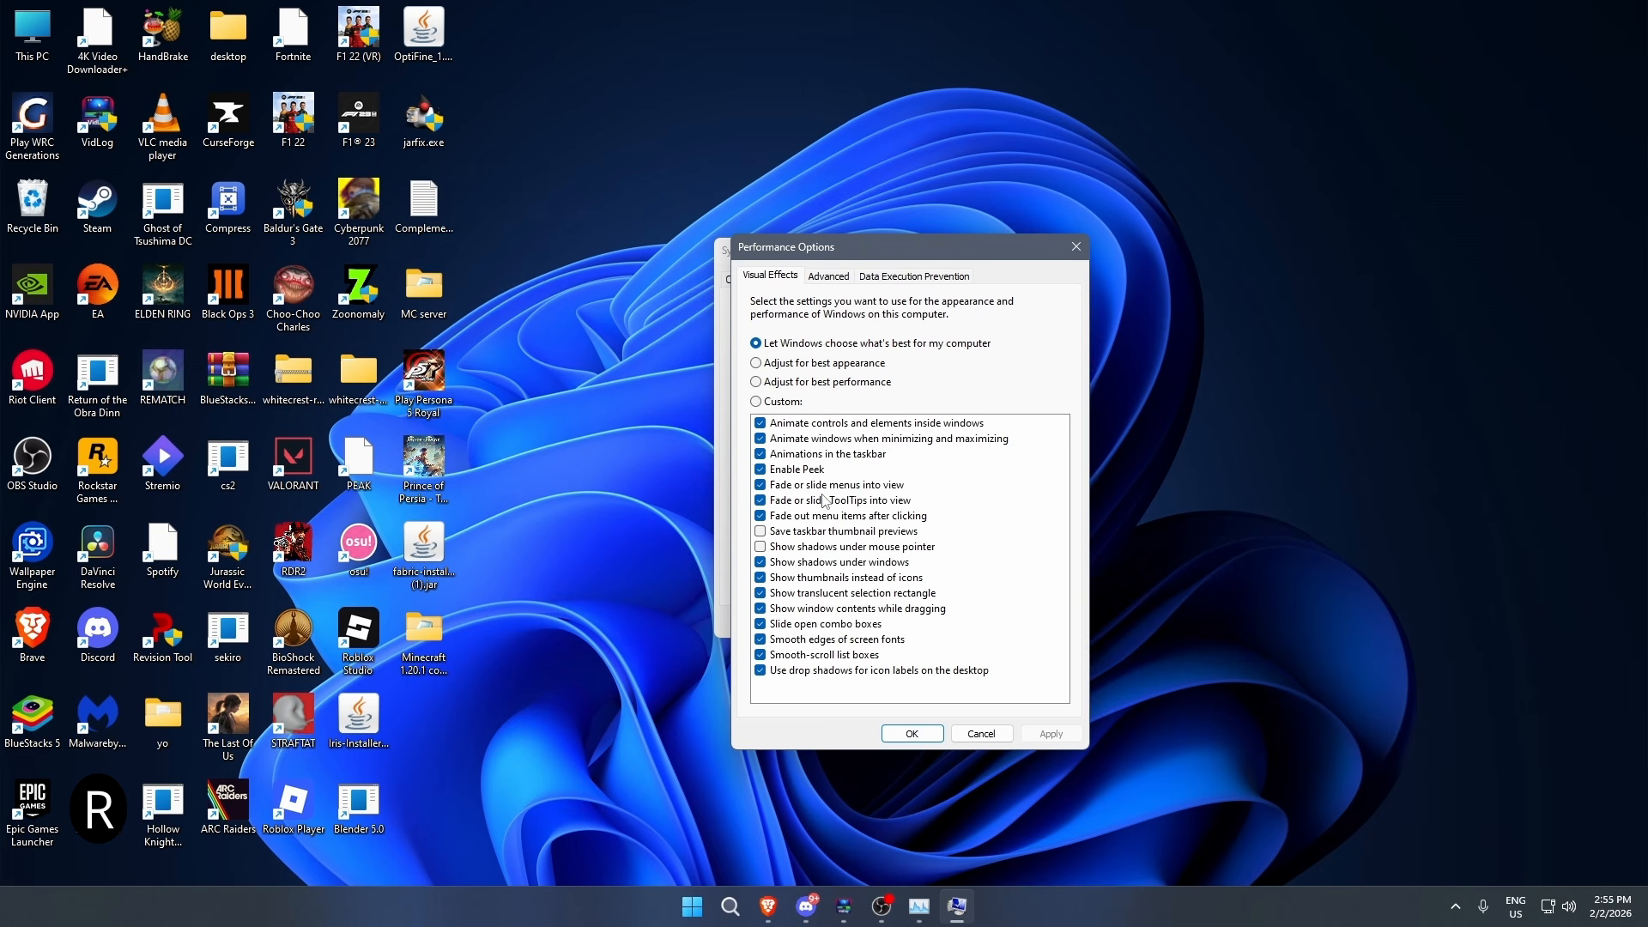
- Turn off the visual effects for animated controls and elements inside windows, taskbar animations, Peek, and fading or sliding ToolTips
left_click(858, 424)
left_click(850, 455)
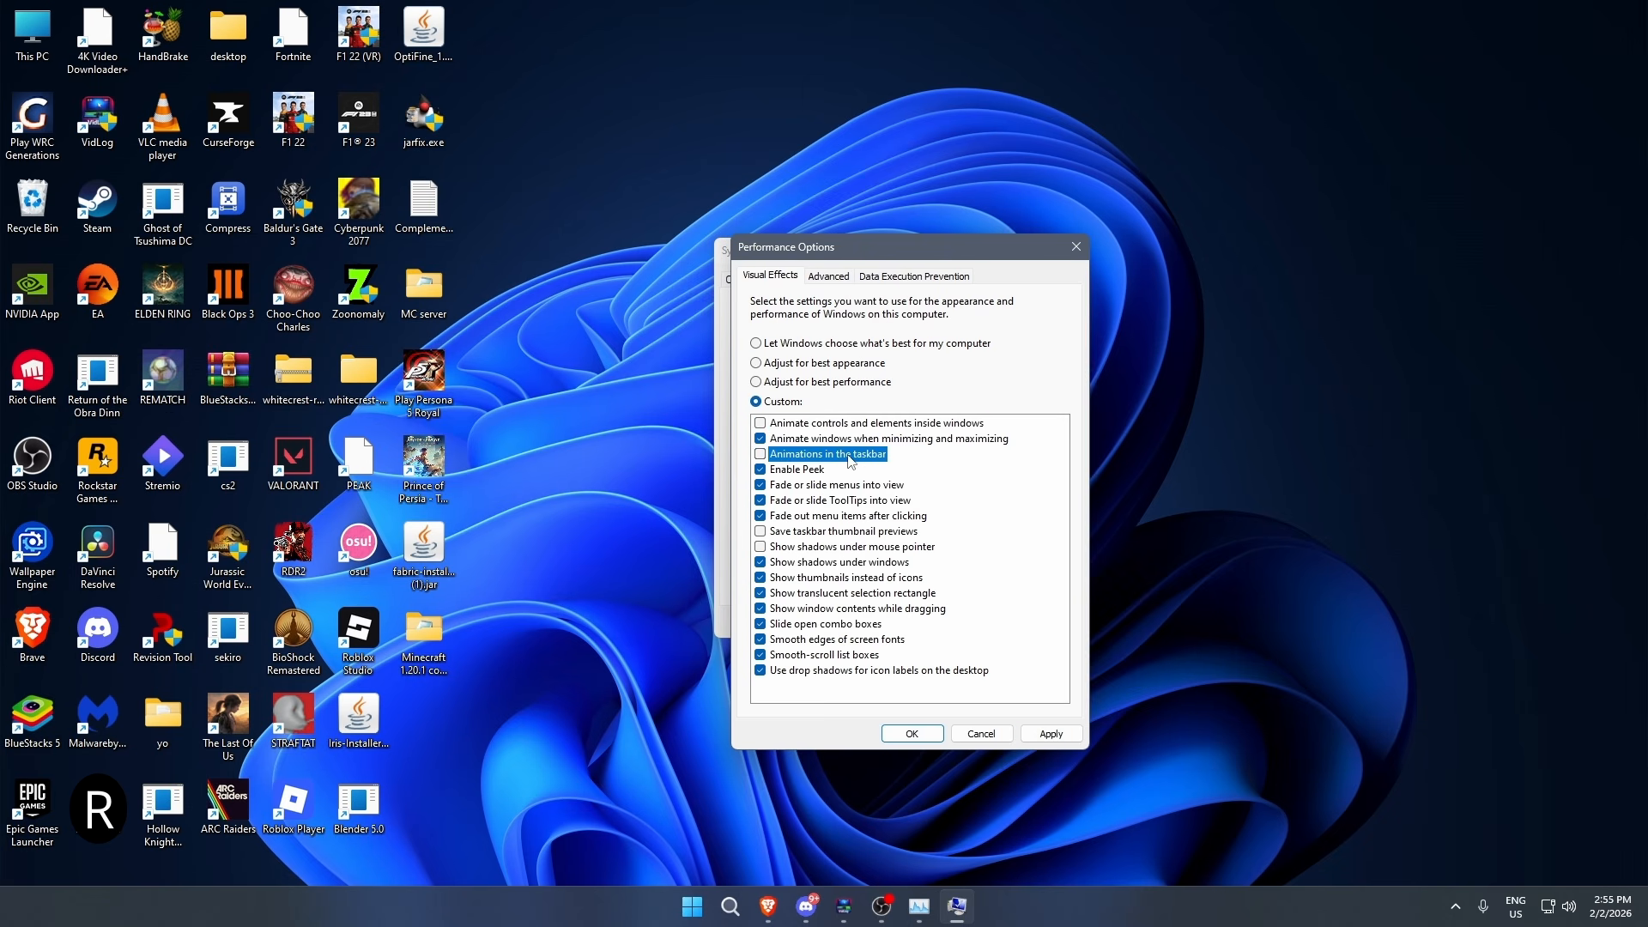
left_click(805, 471)
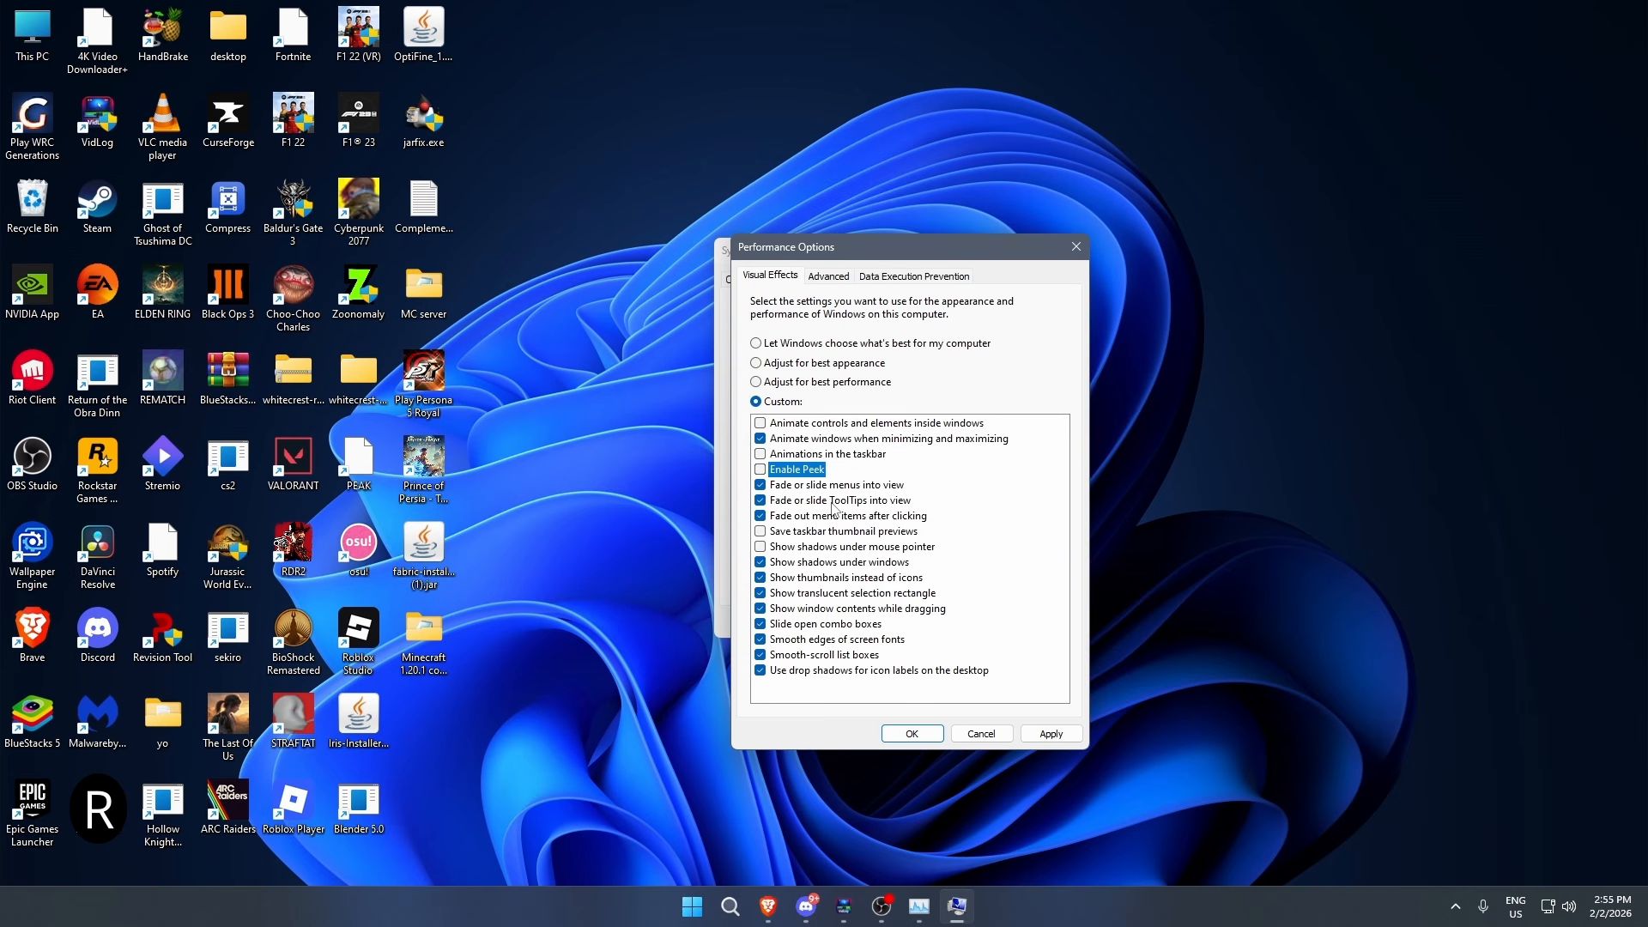
left_click(836, 506)
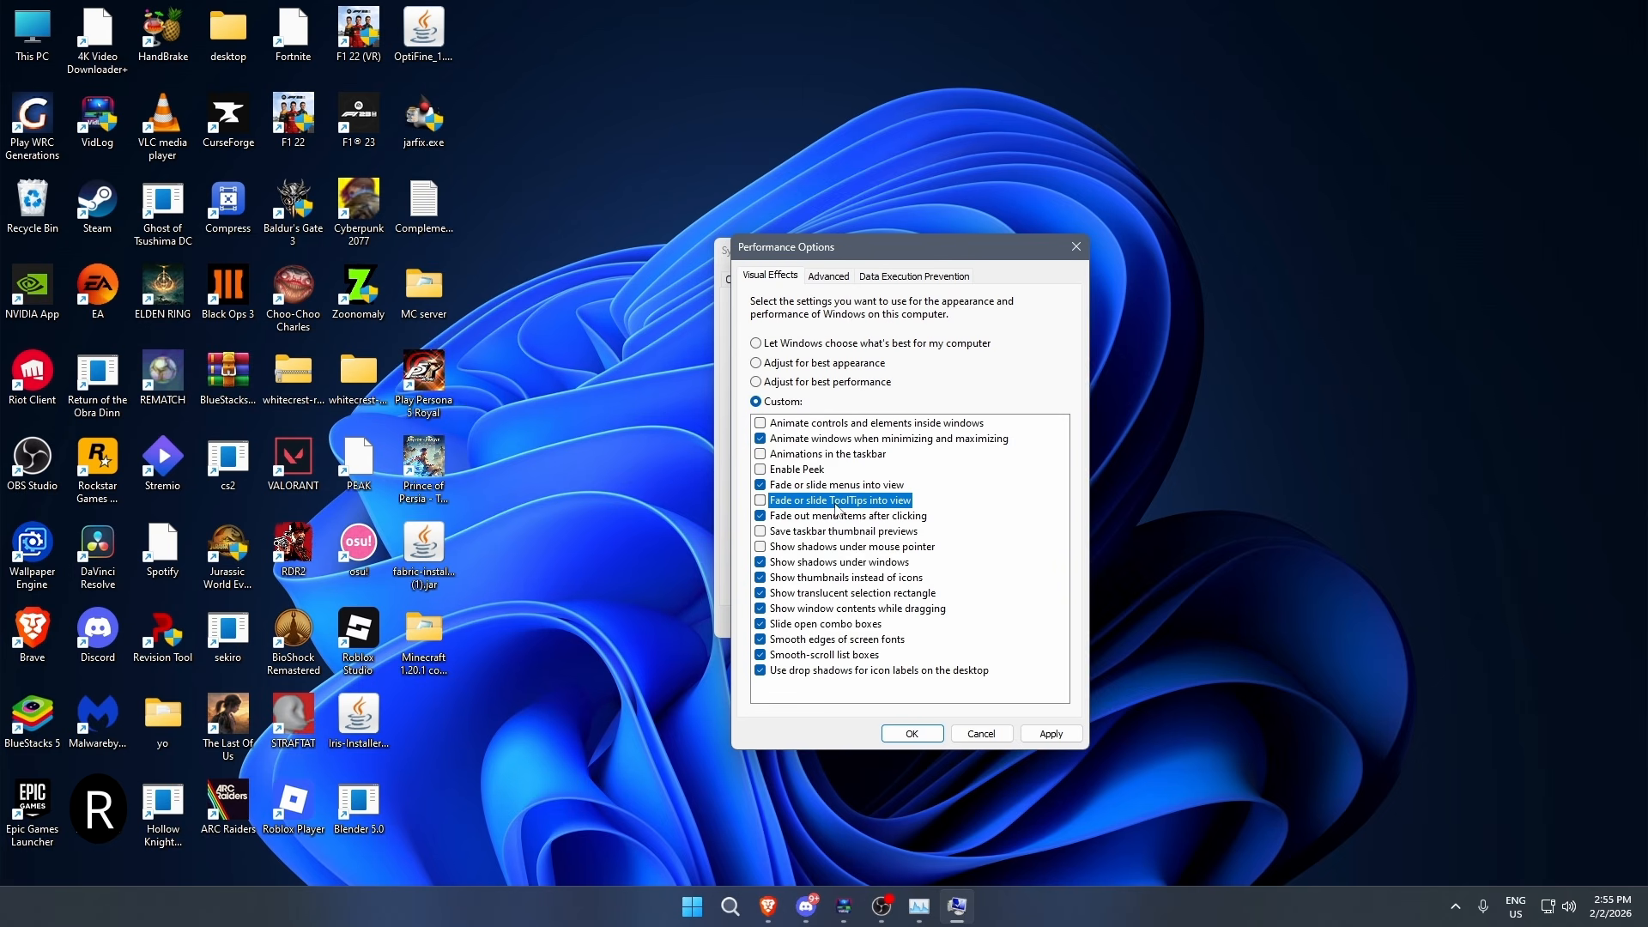
- Turn off window shadows, the translucent selection rectangle, sliding combo boxes and desktop icon label shadows, then apply the changes and close System Properties
left_click(847, 563)
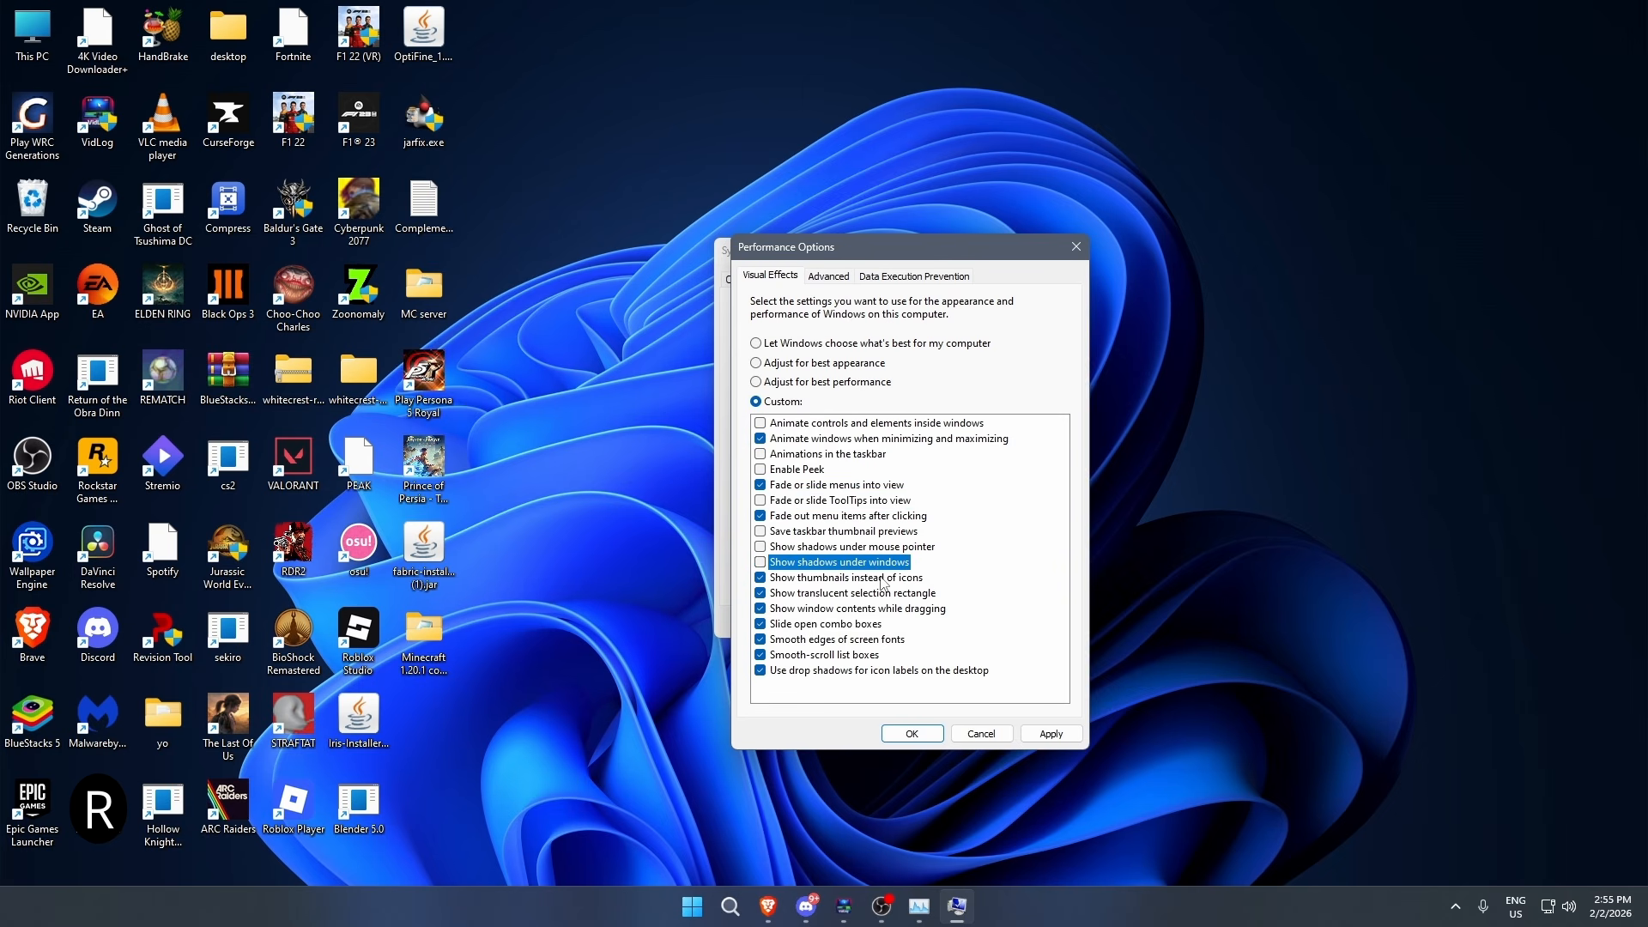
left_click(892, 600)
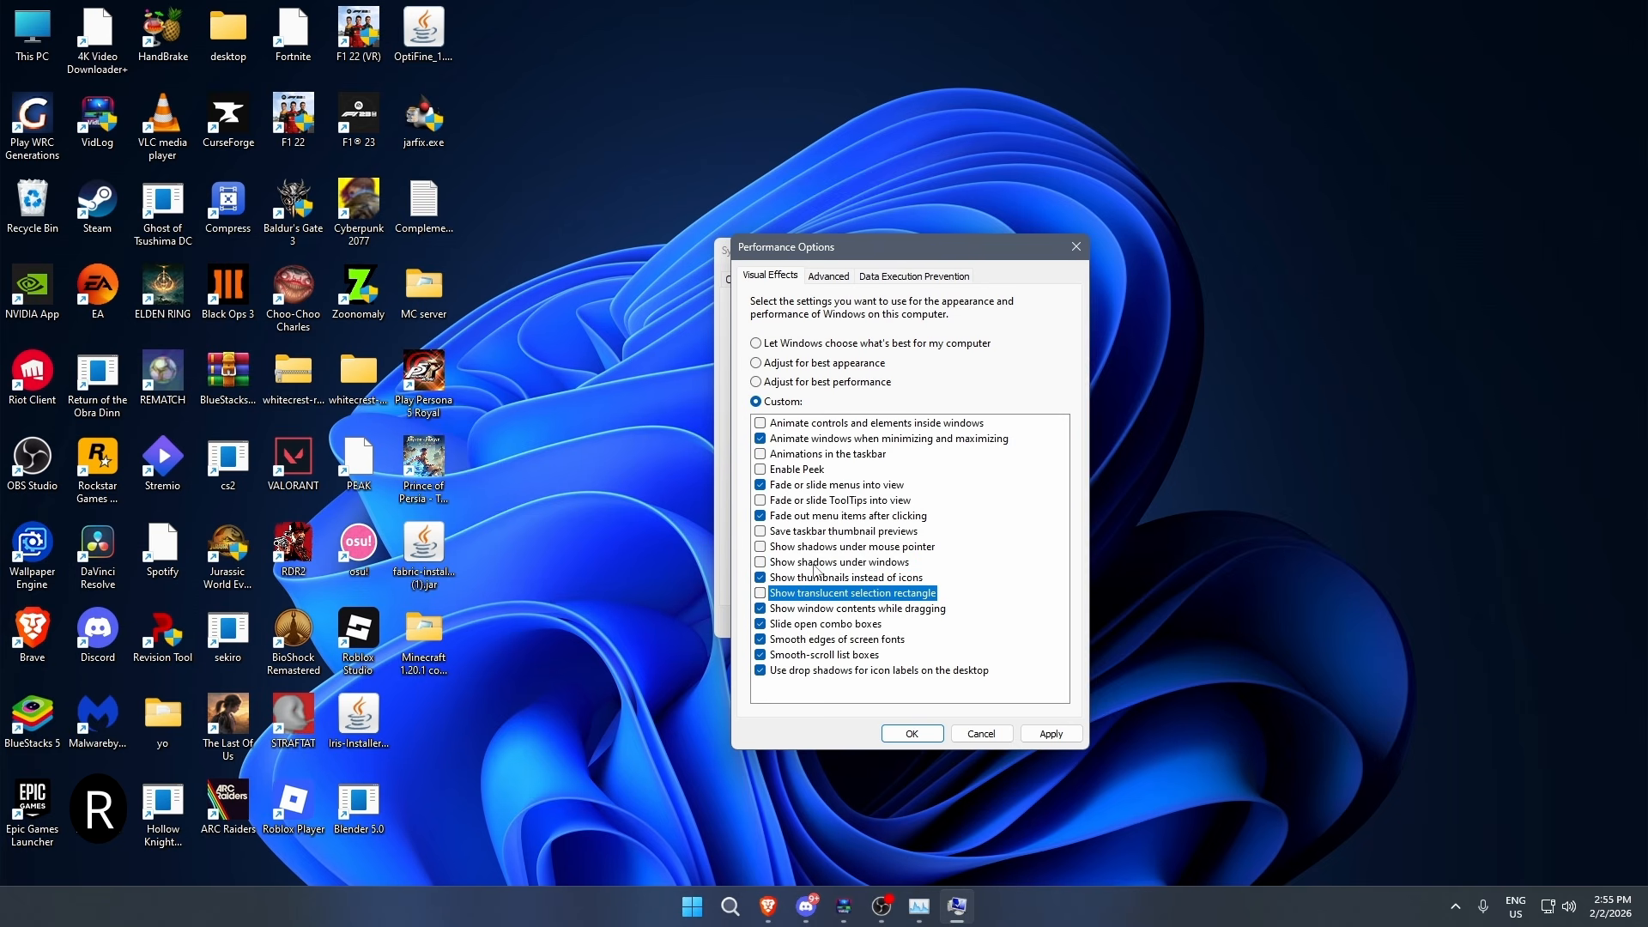
left_click(864, 629)
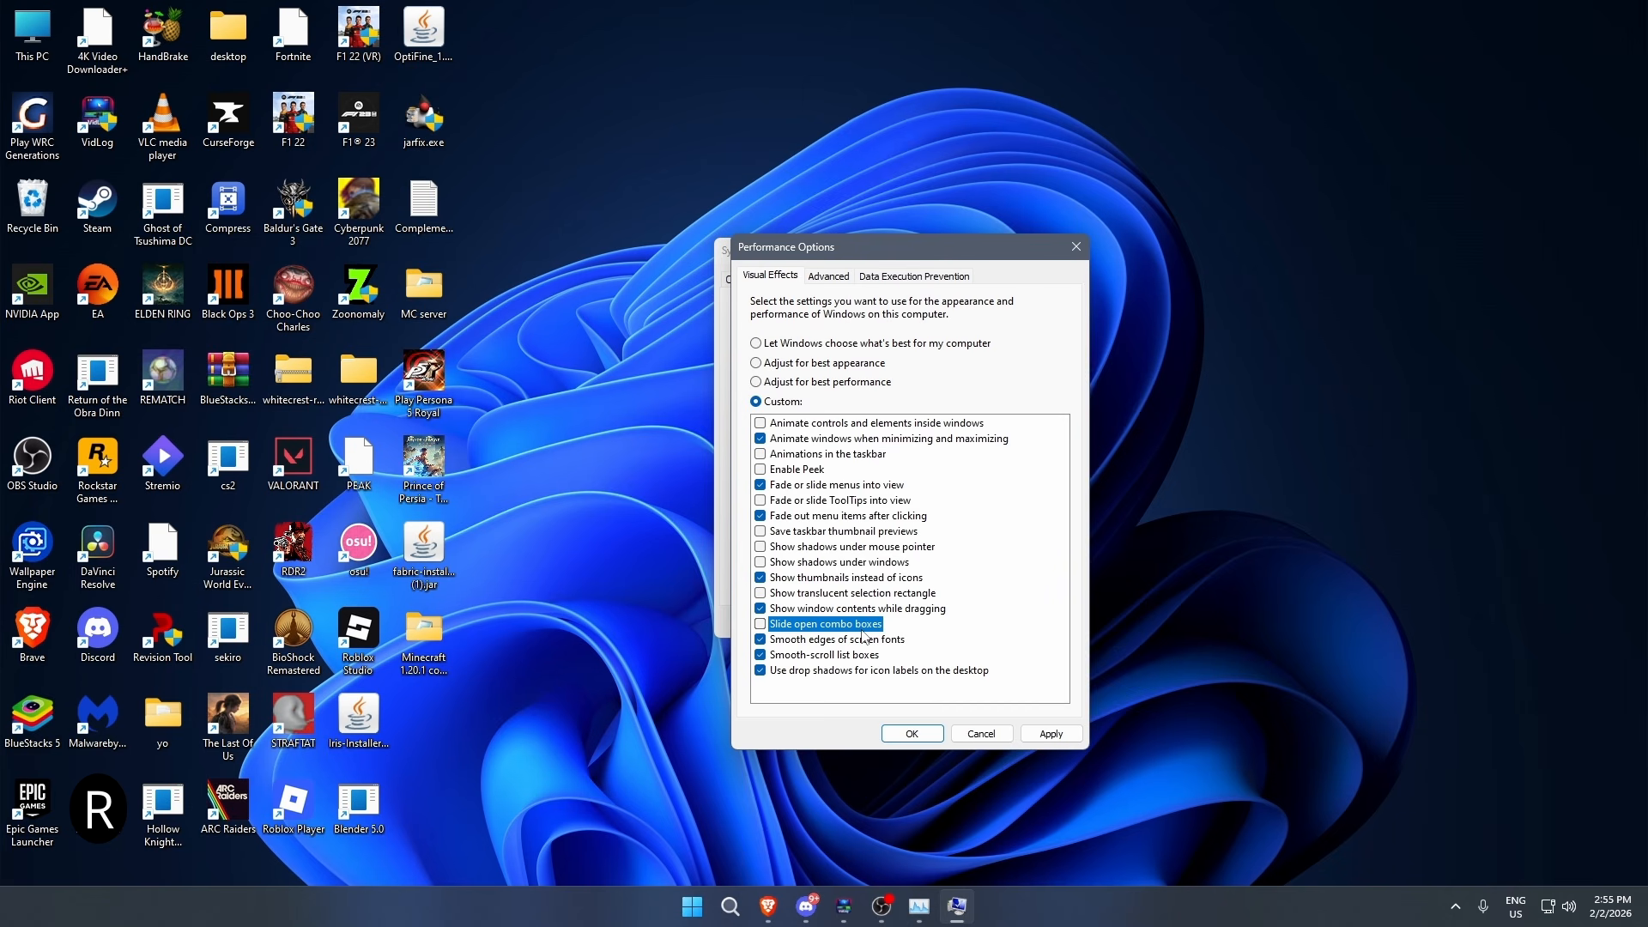
left_click(869, 672)
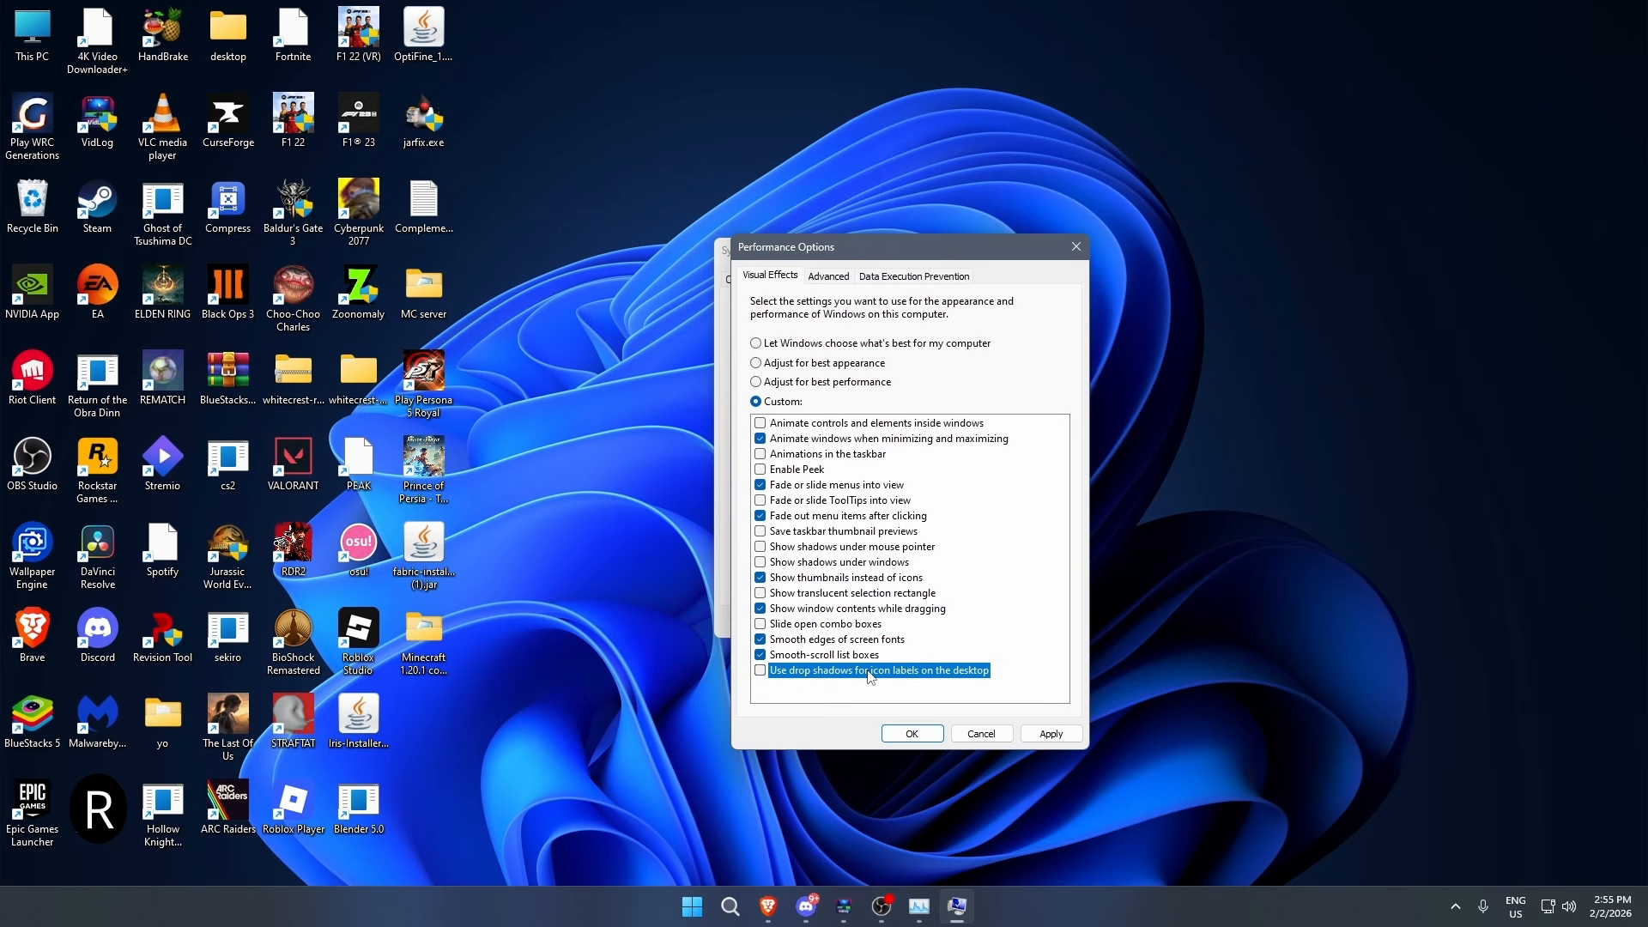
left_click(1064, 737)
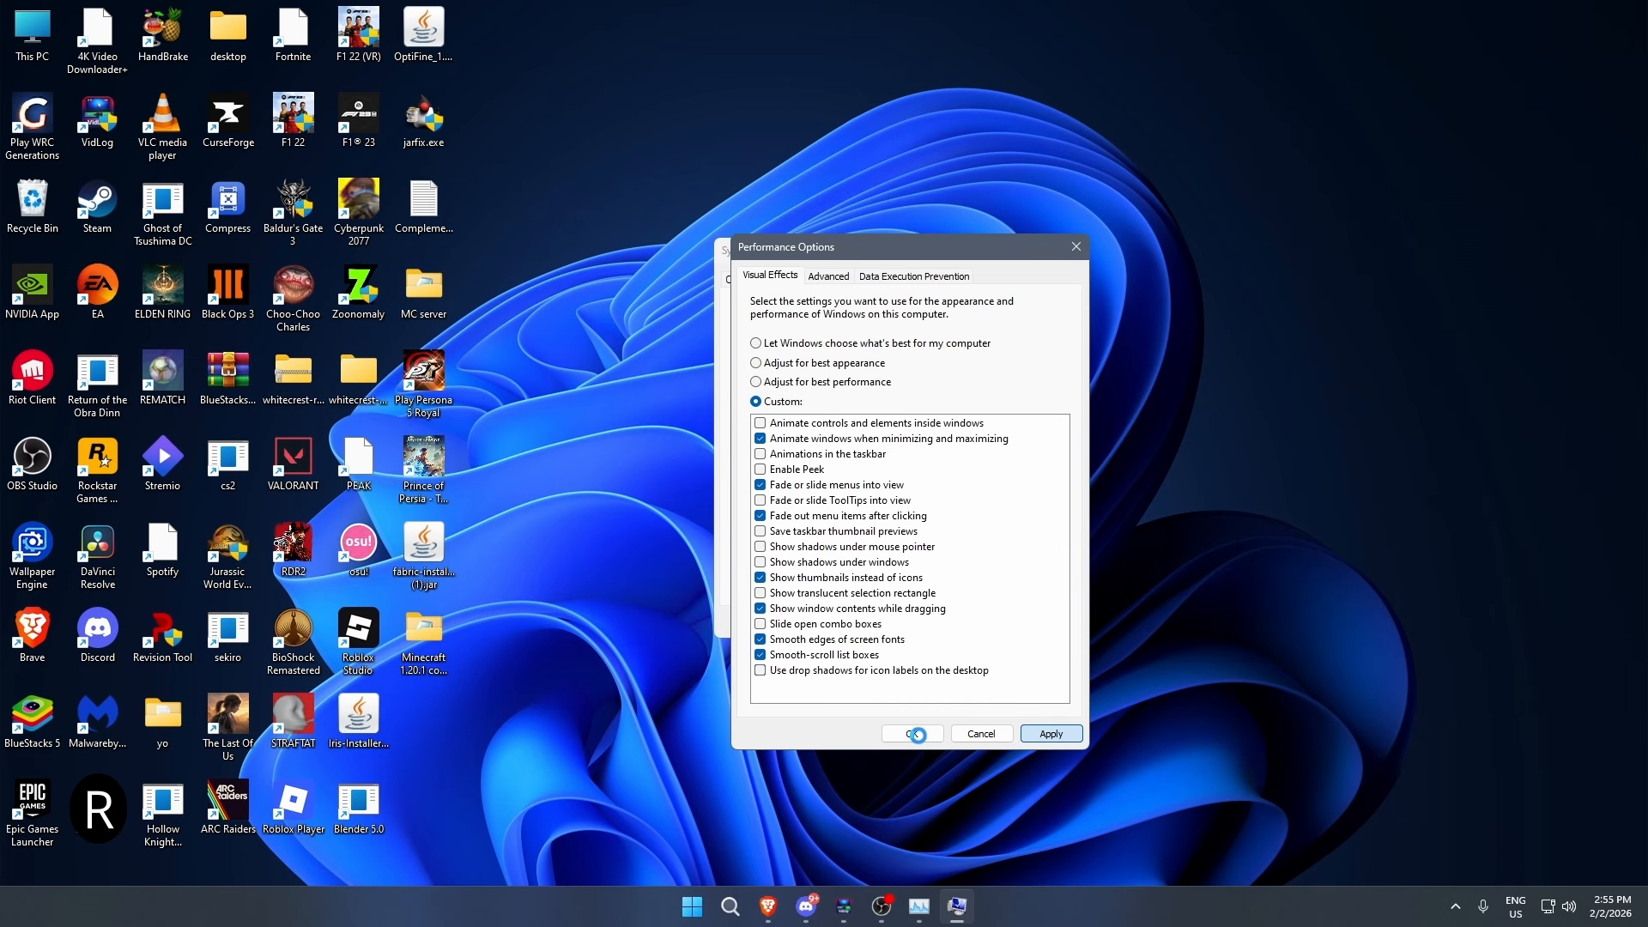
left_click(913, 735)
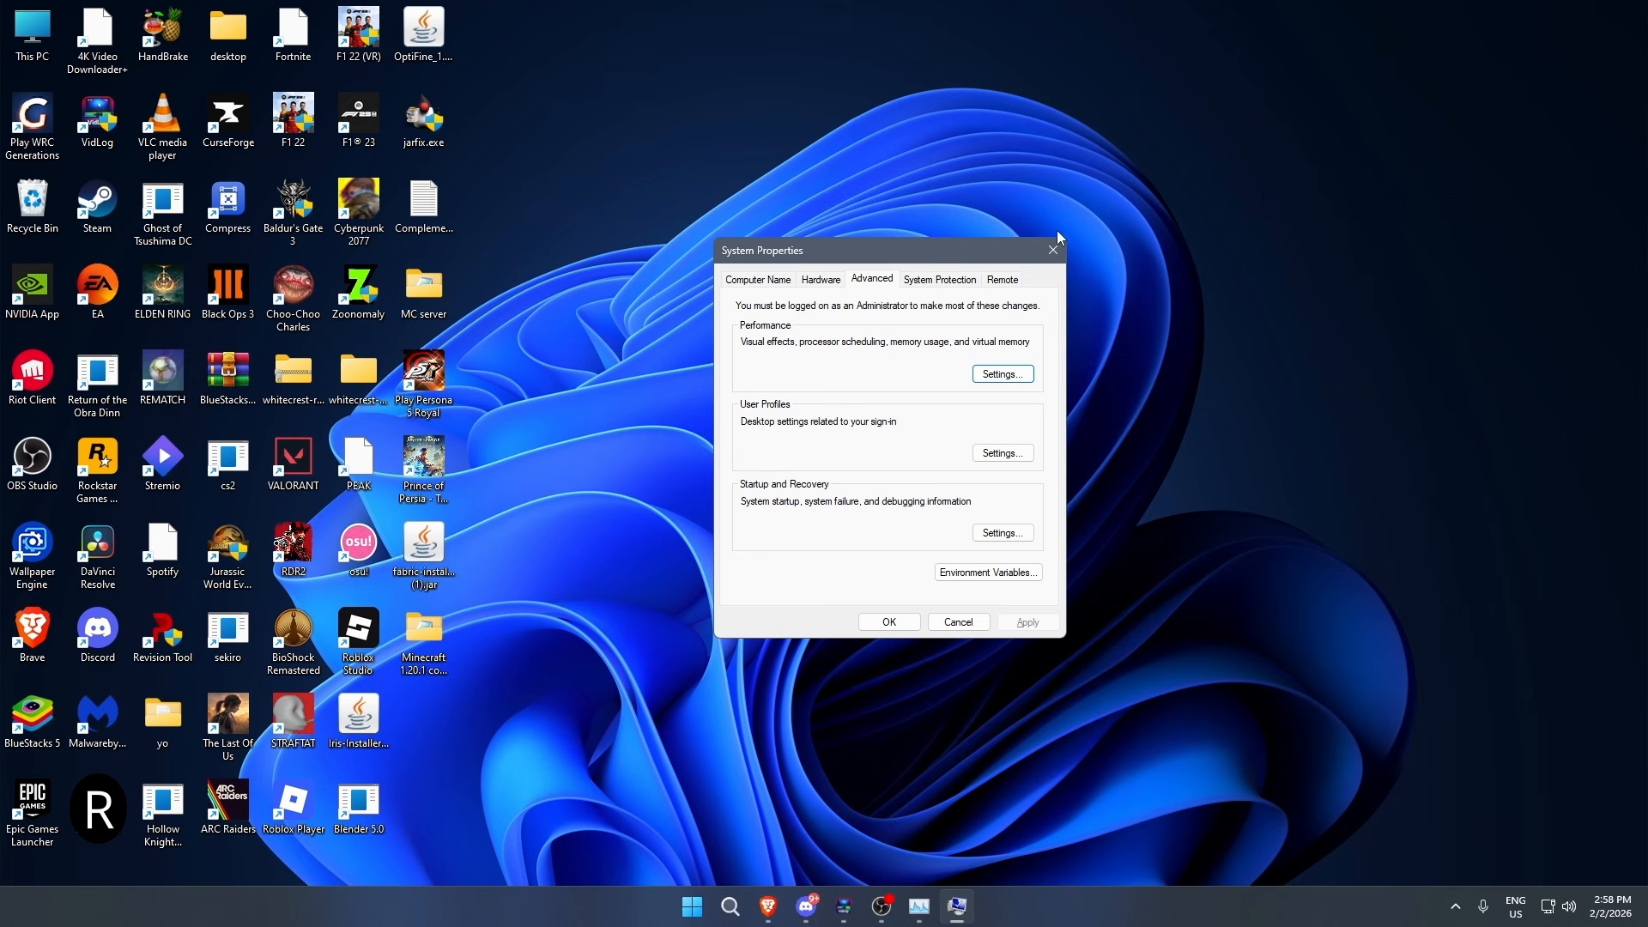
left_click(1051, 251)
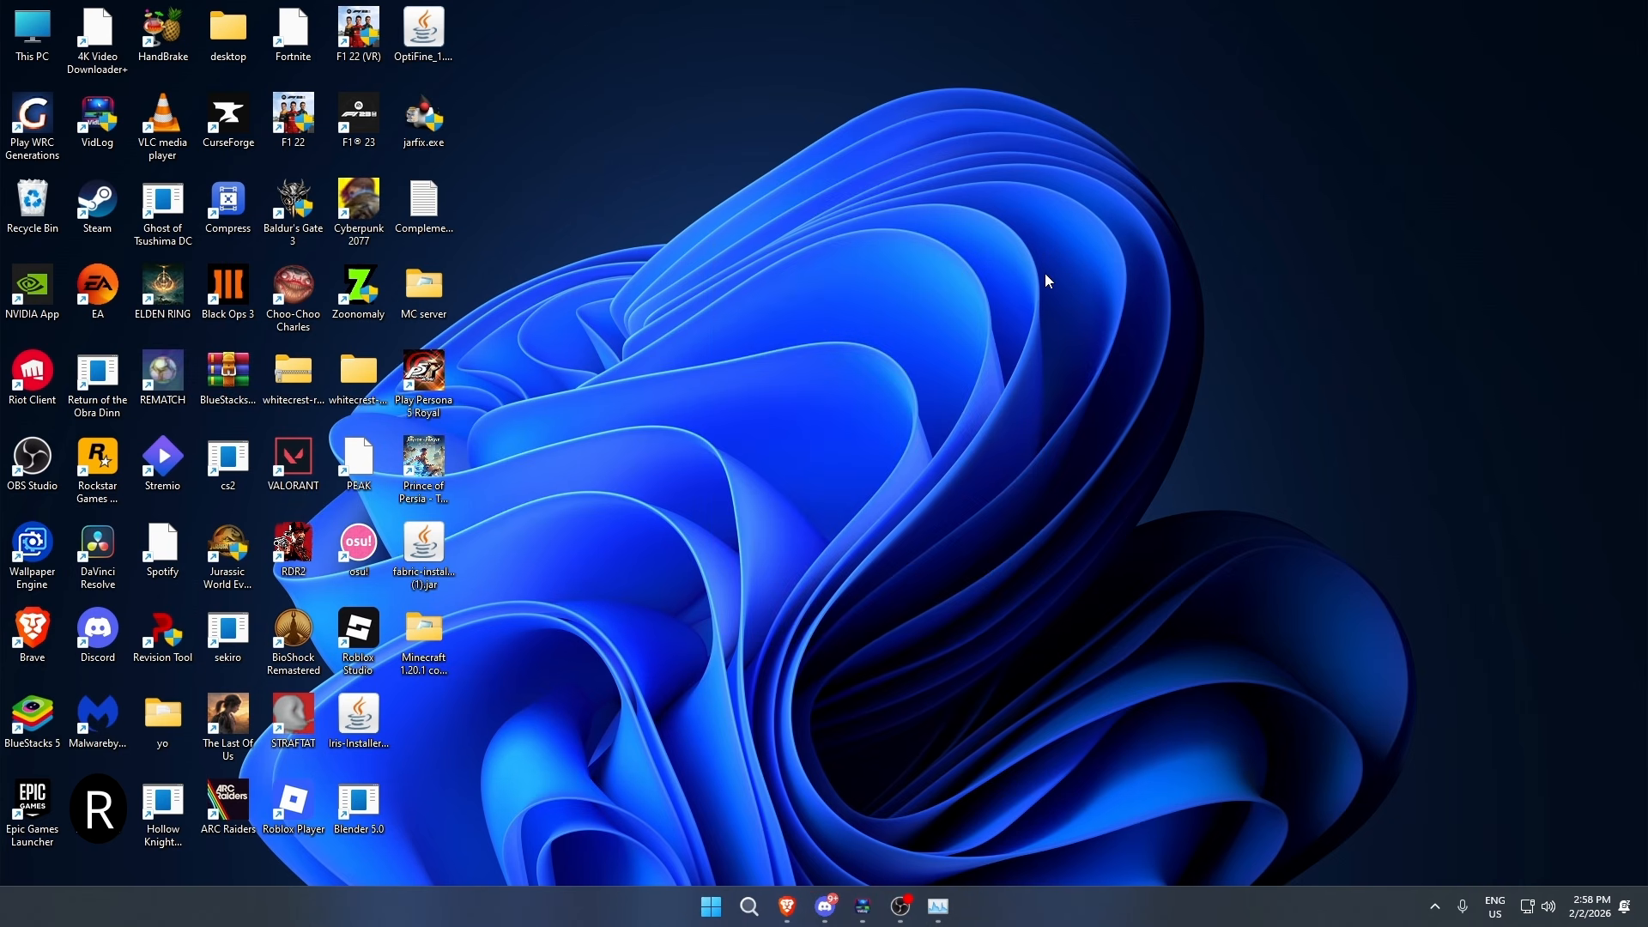
- Run msconfig to open System Configuration
key("super+r")
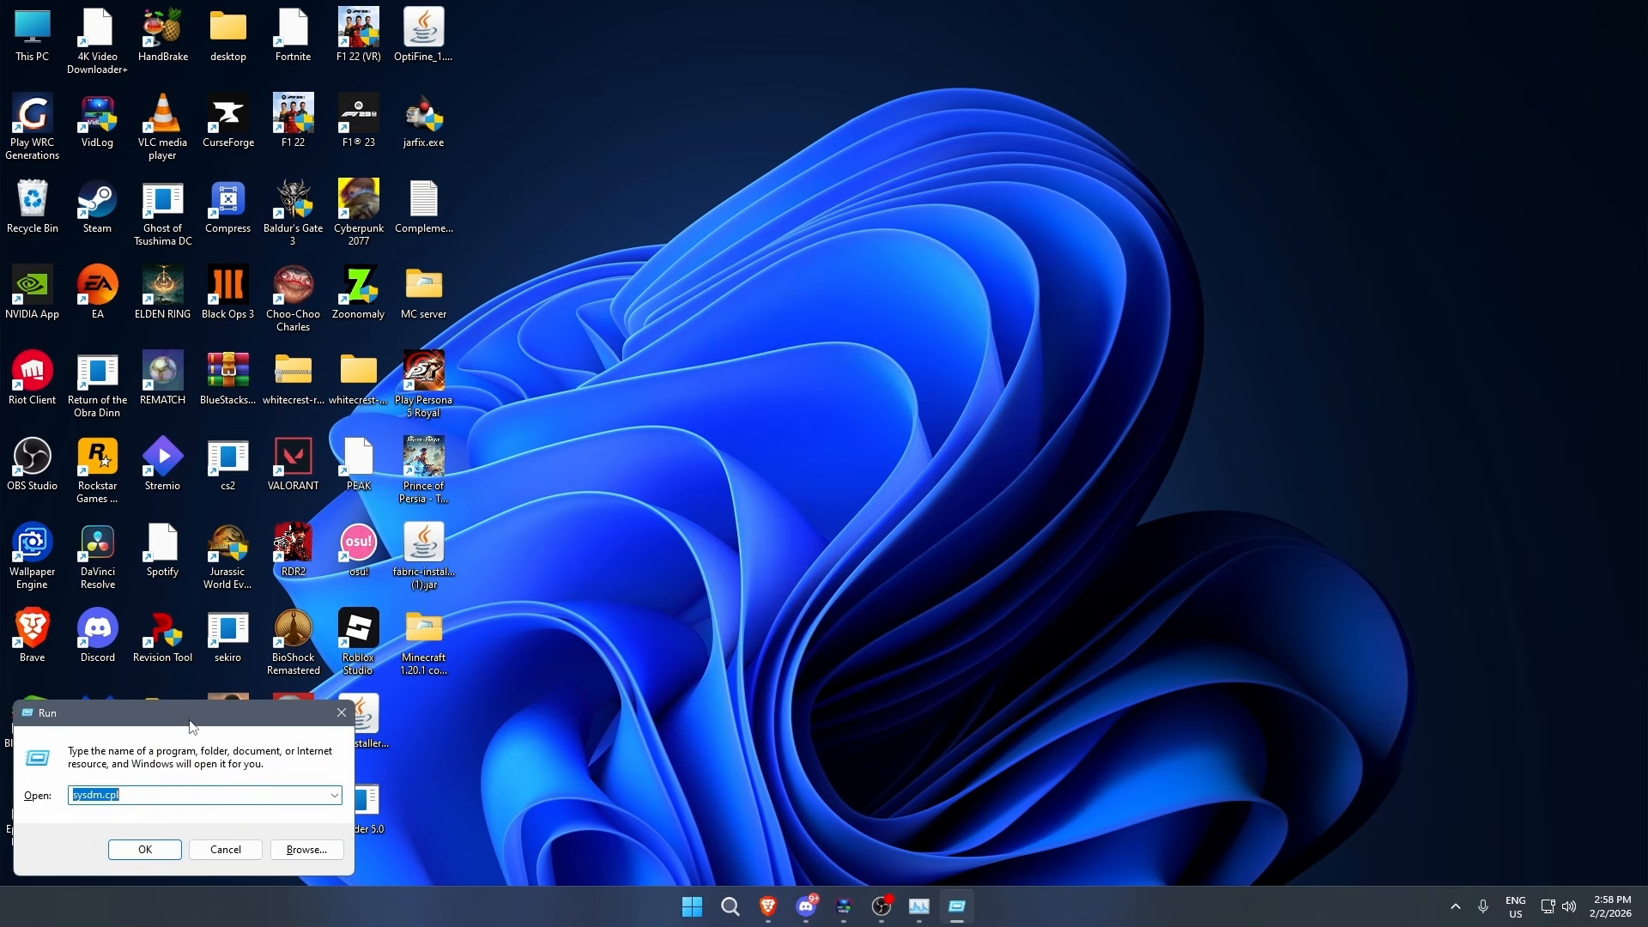
left_click_drag(194, 723, 919, 619)
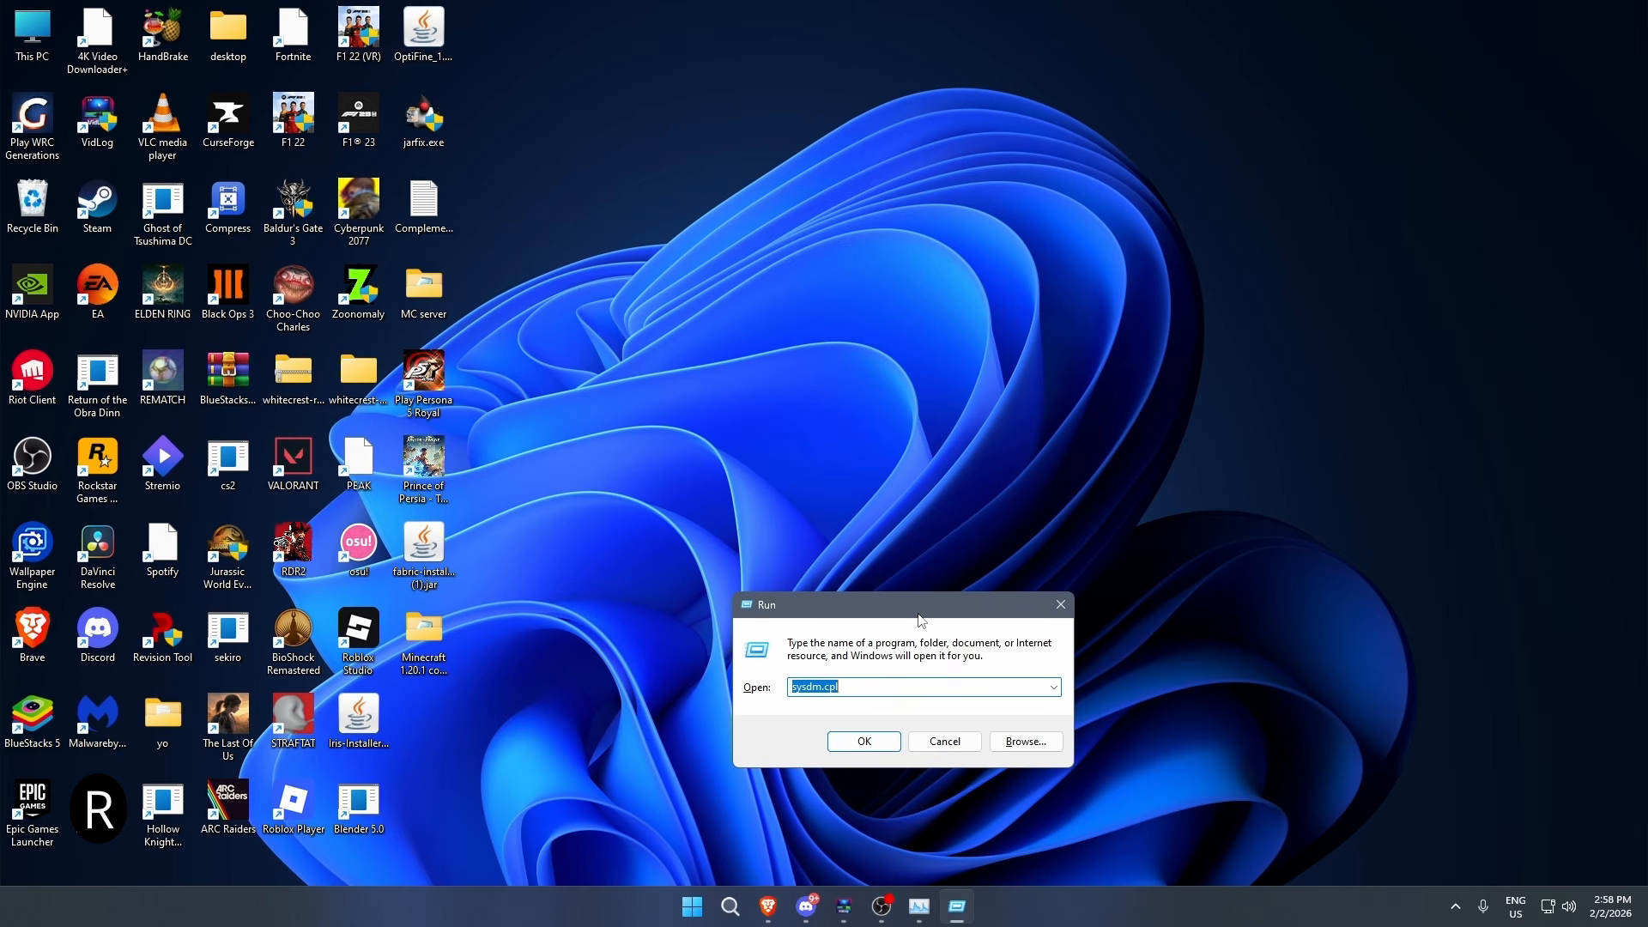
type("ms")
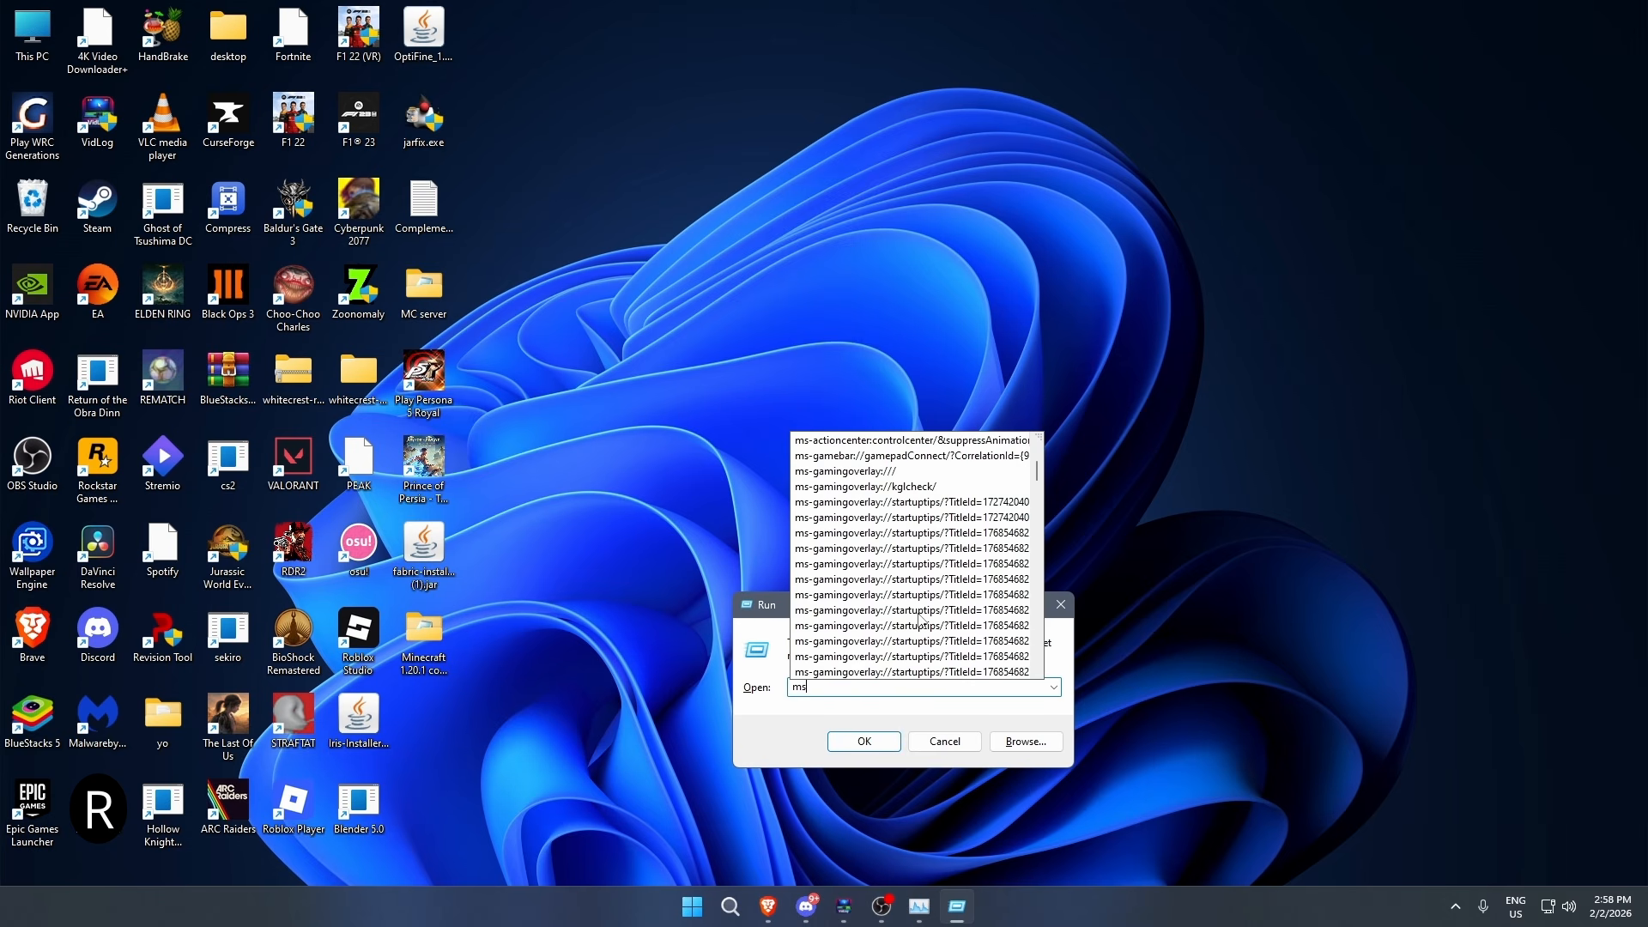
type("config")
key("Return")
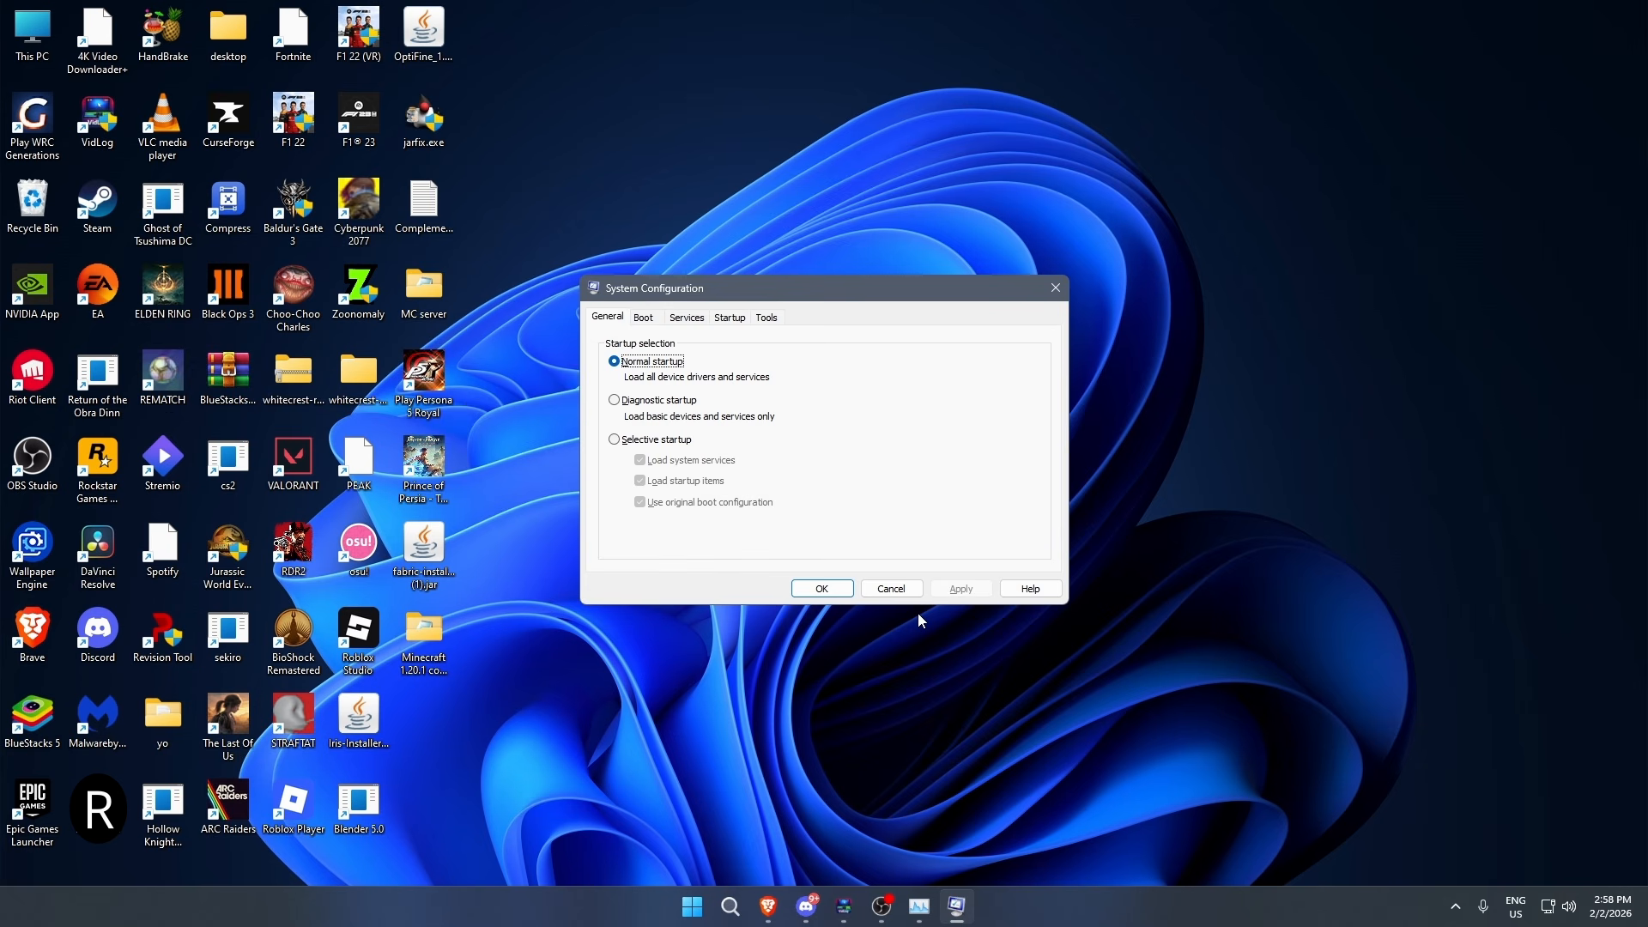
- Hide all Microsoft services in the services list and examine the status of the remaining third-party services
left_click(691, 319)
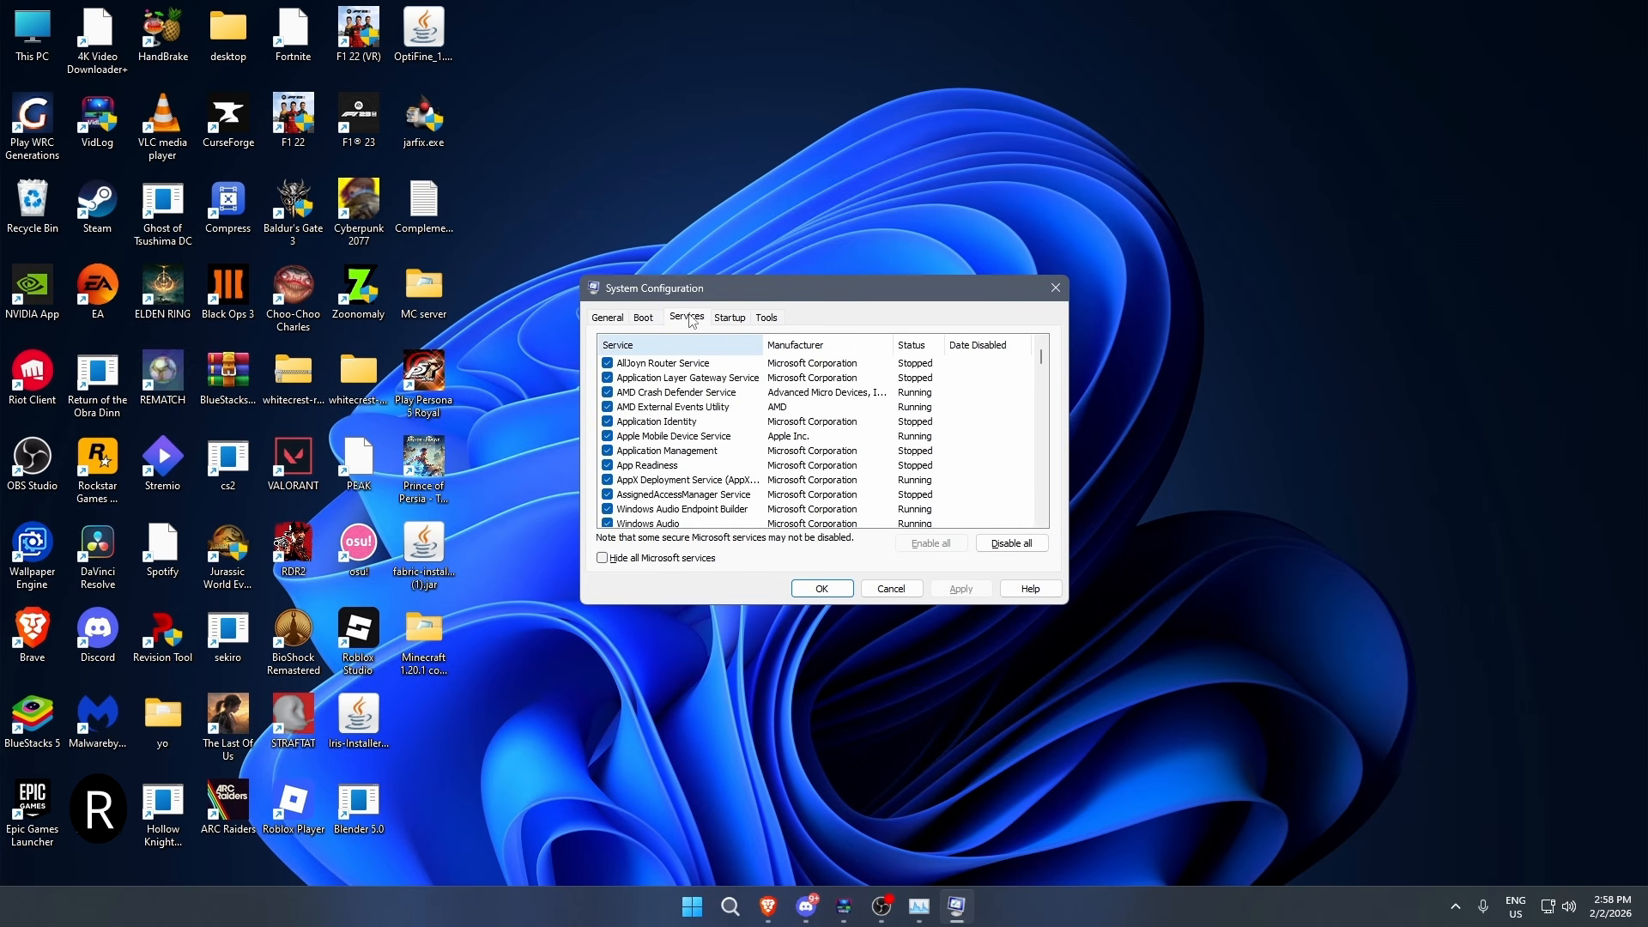
left_click(682, 566)
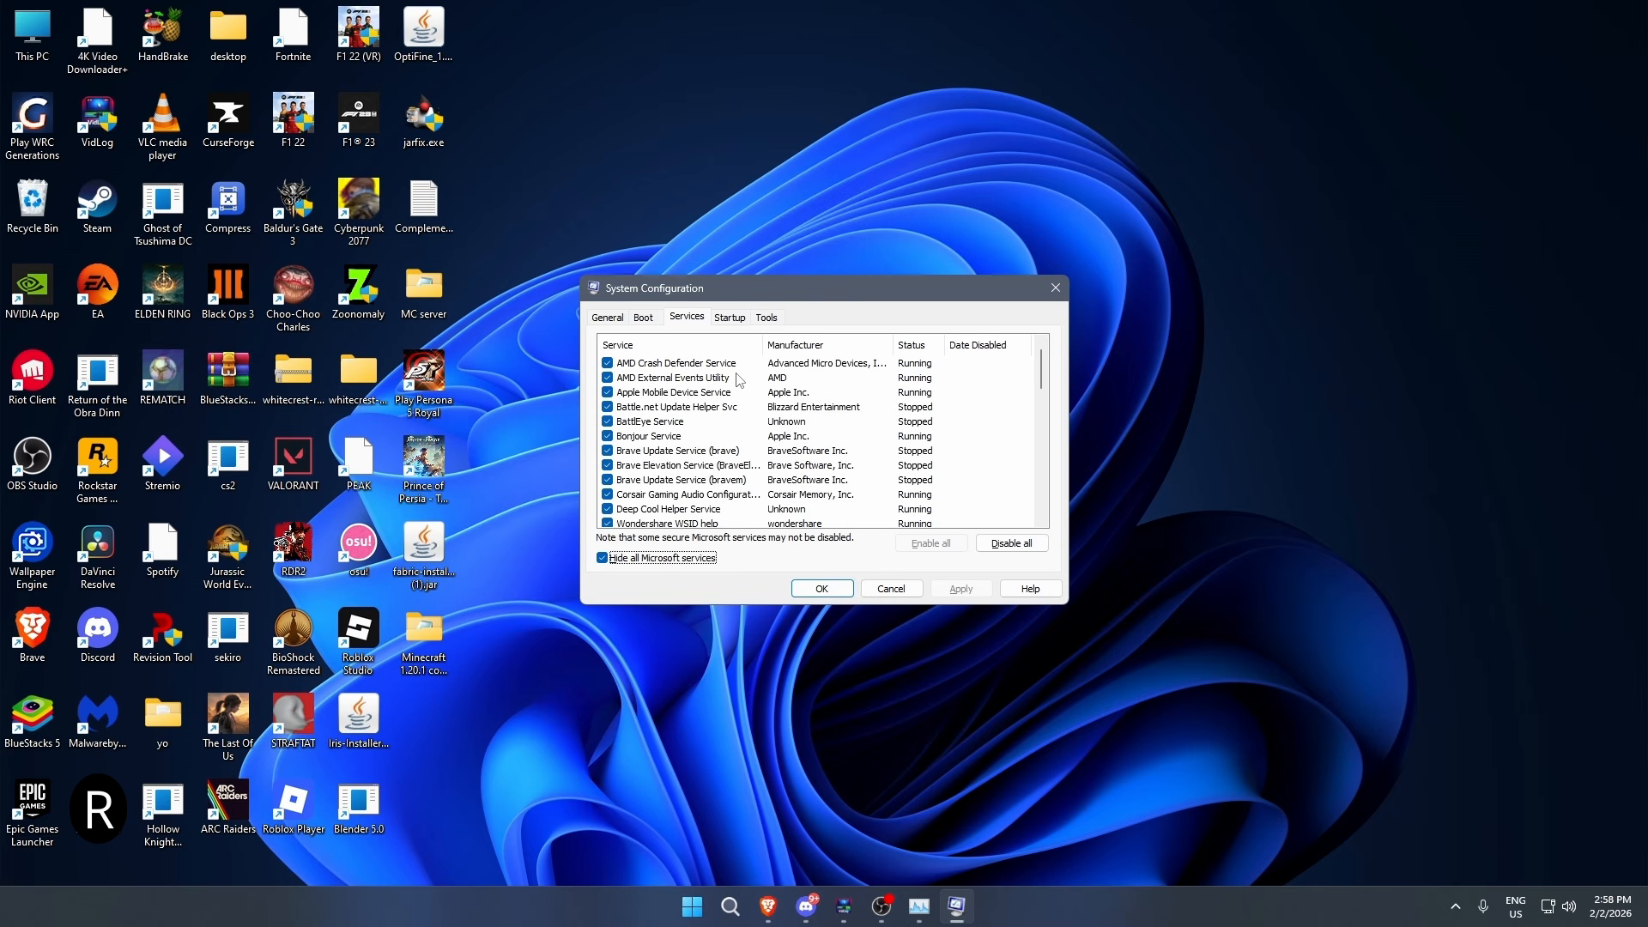
scroll(727, 410, "down", 1)
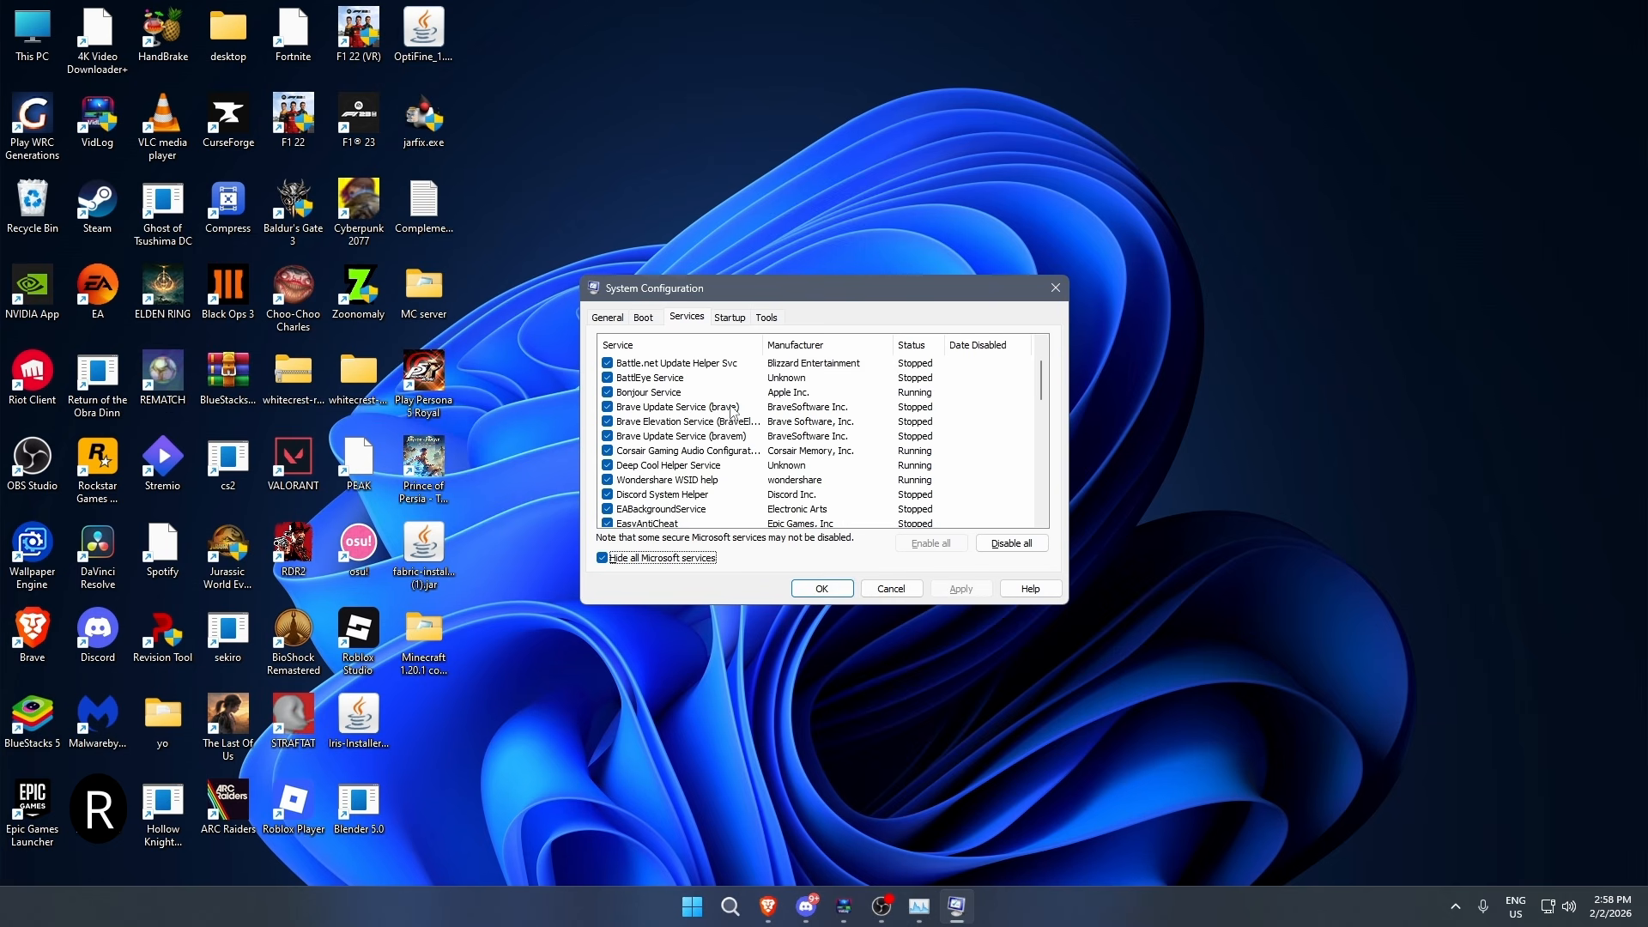
scroll(731, 408, "down", 1)
scroll(747, 406, "down", 4)
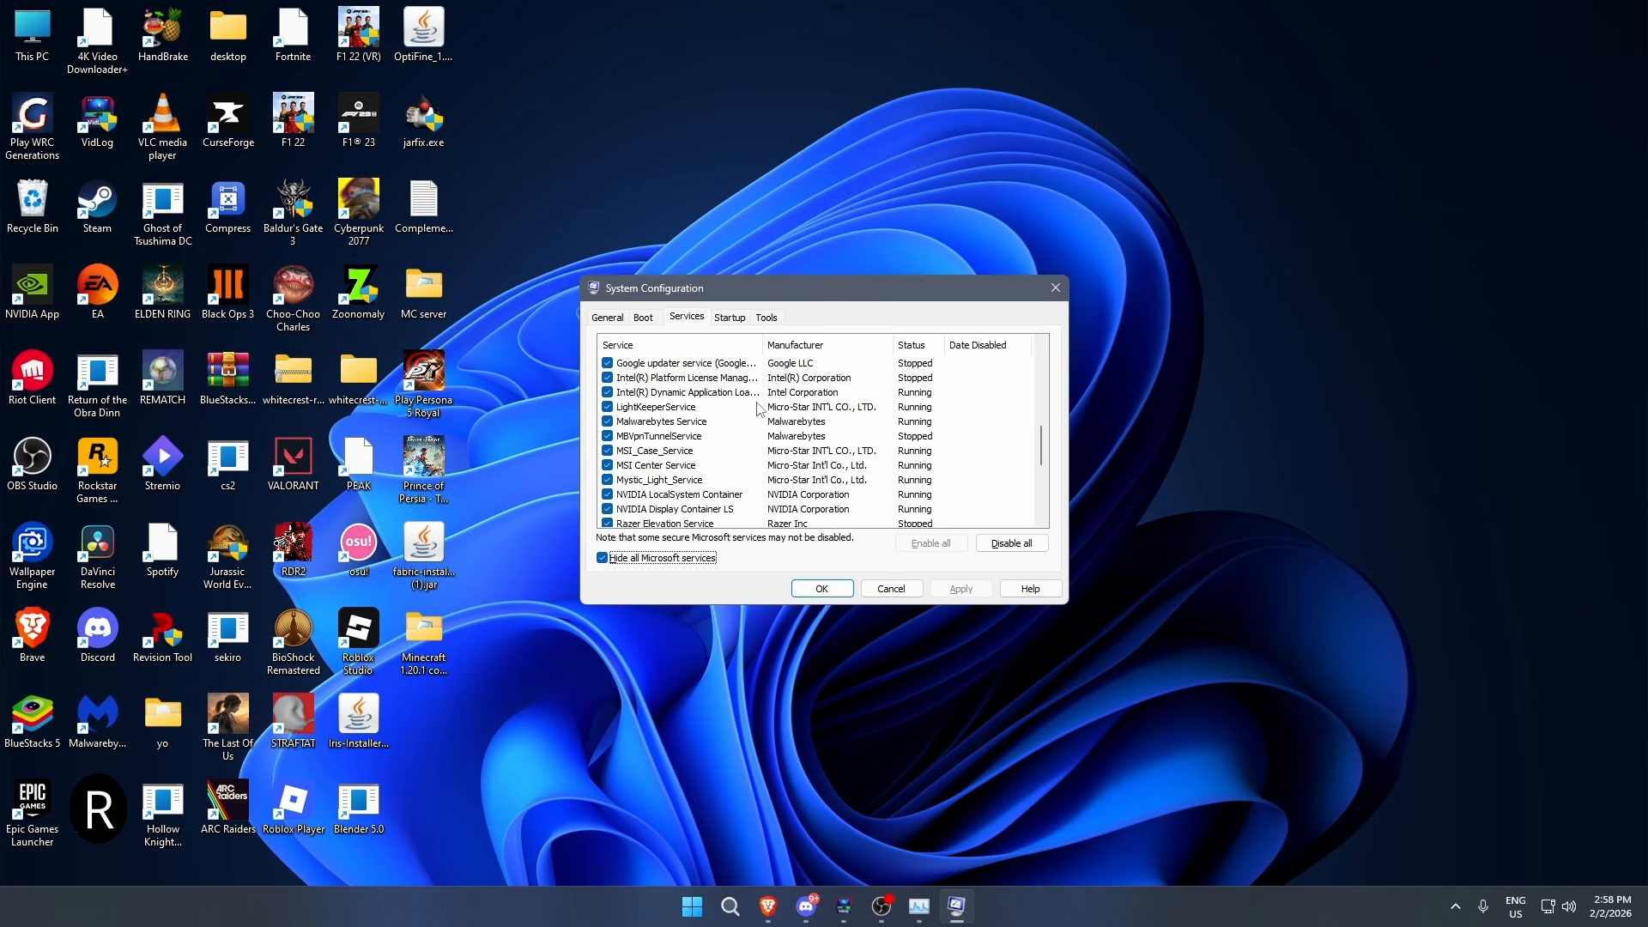
scroll(747, 417, "up", 2)
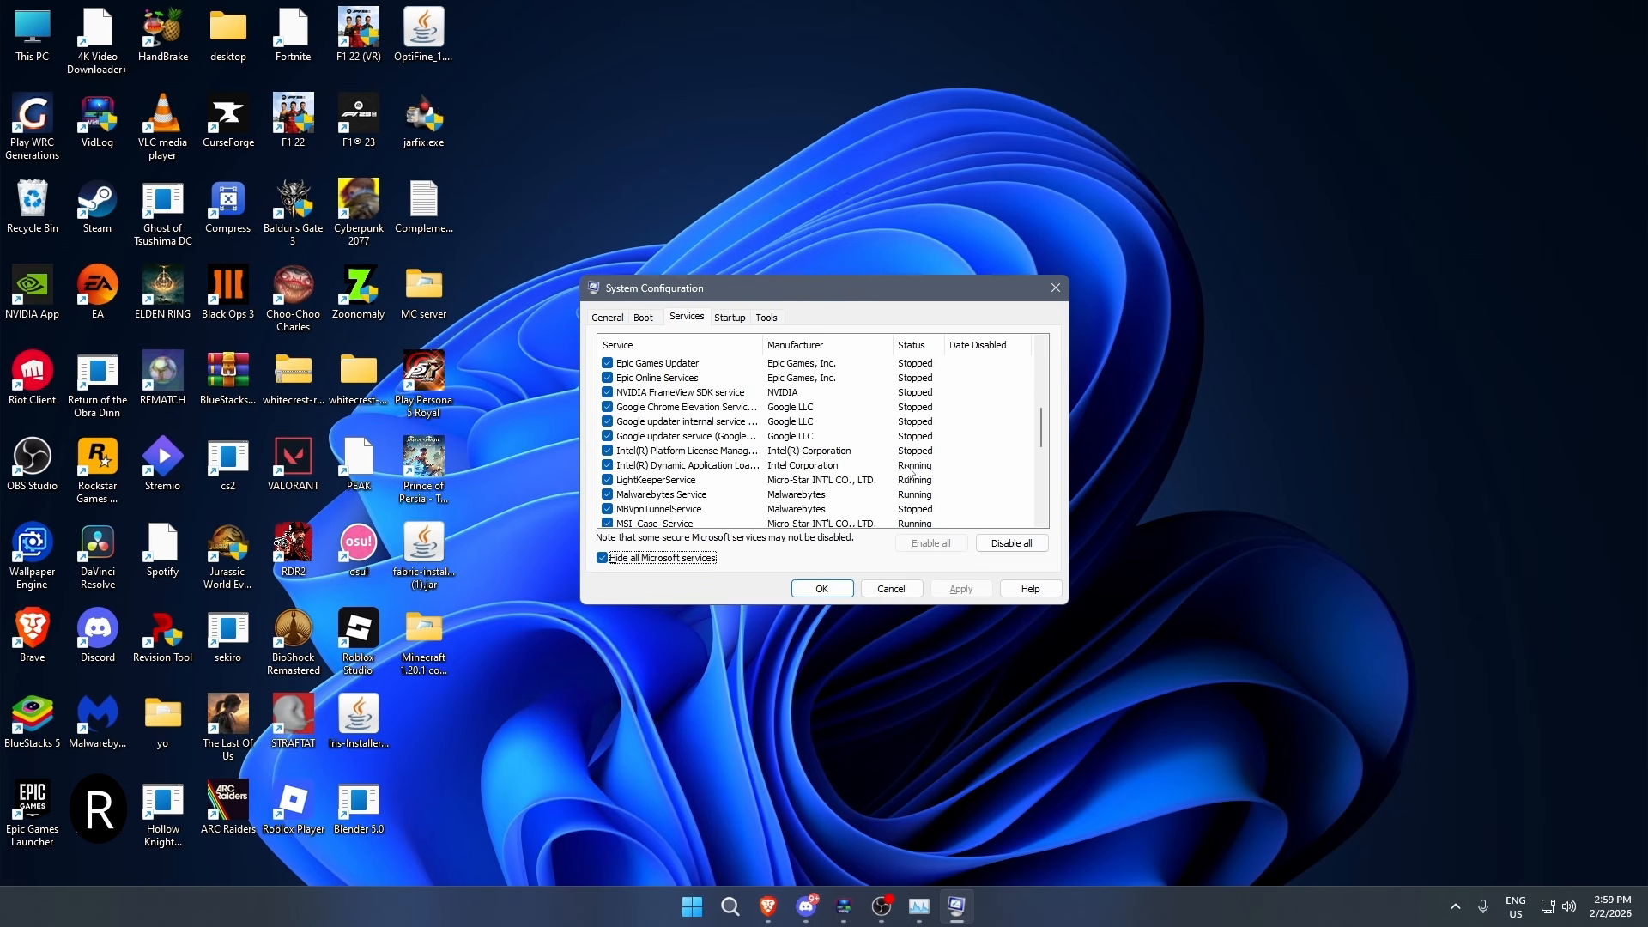
scroll(909, 470, "up", 6)
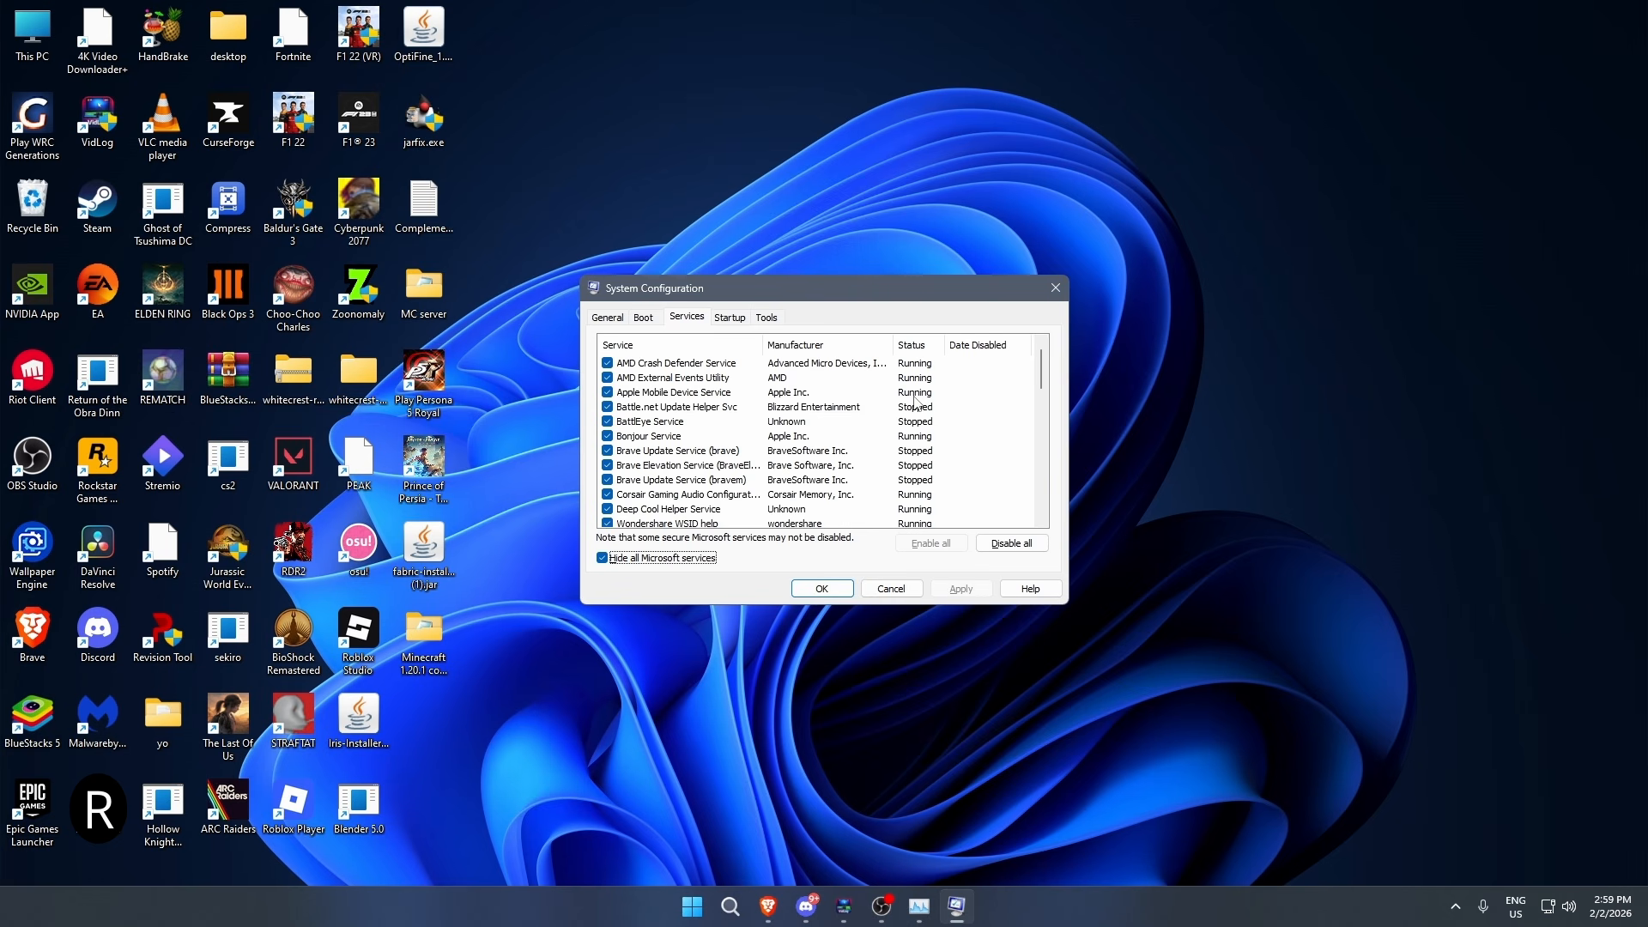
scroll(732, 446, "down", 1)
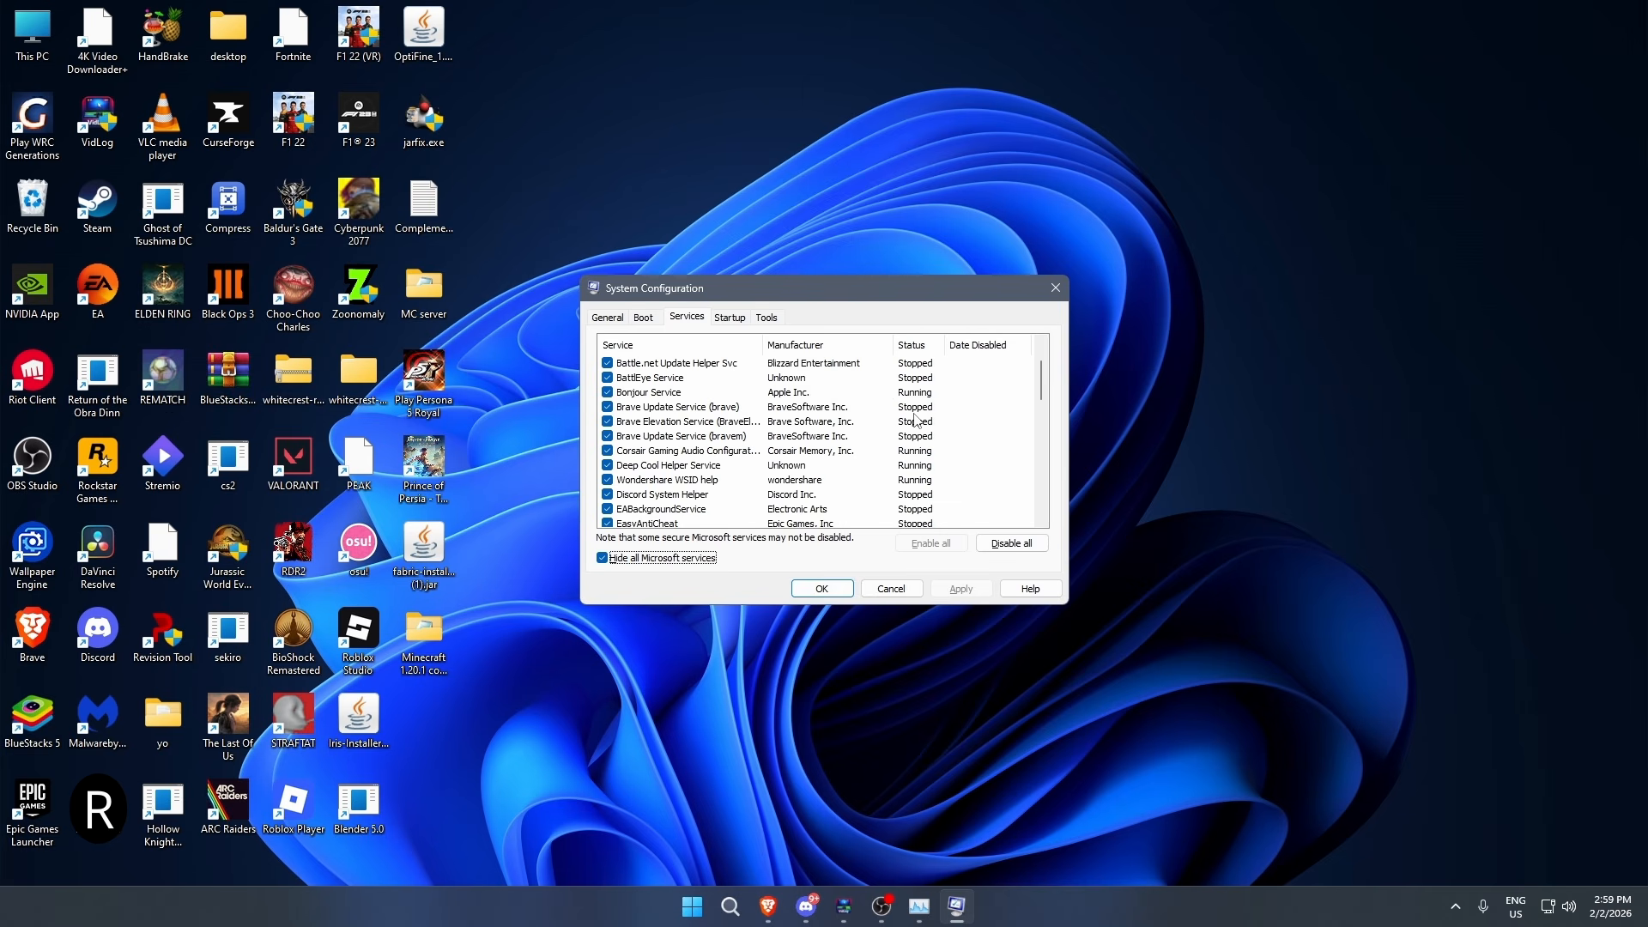
- Show the Microsoft services again, disable the Corsair Gaming Audio Configuration Service and apply the change
key("space")
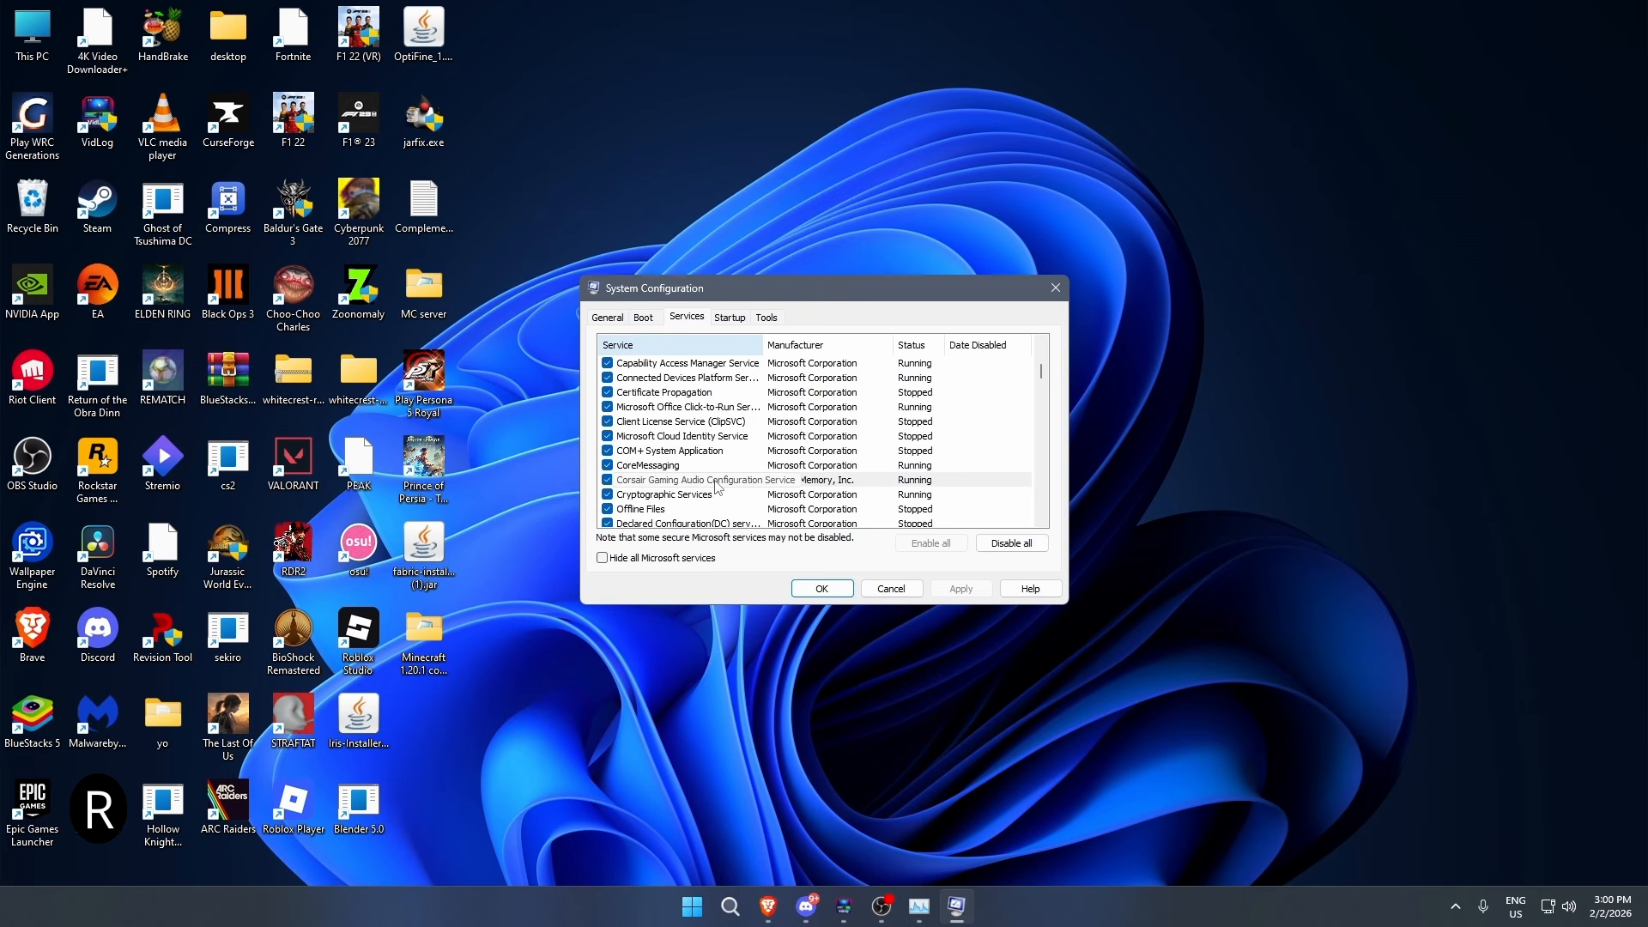
left_click(608, 480)
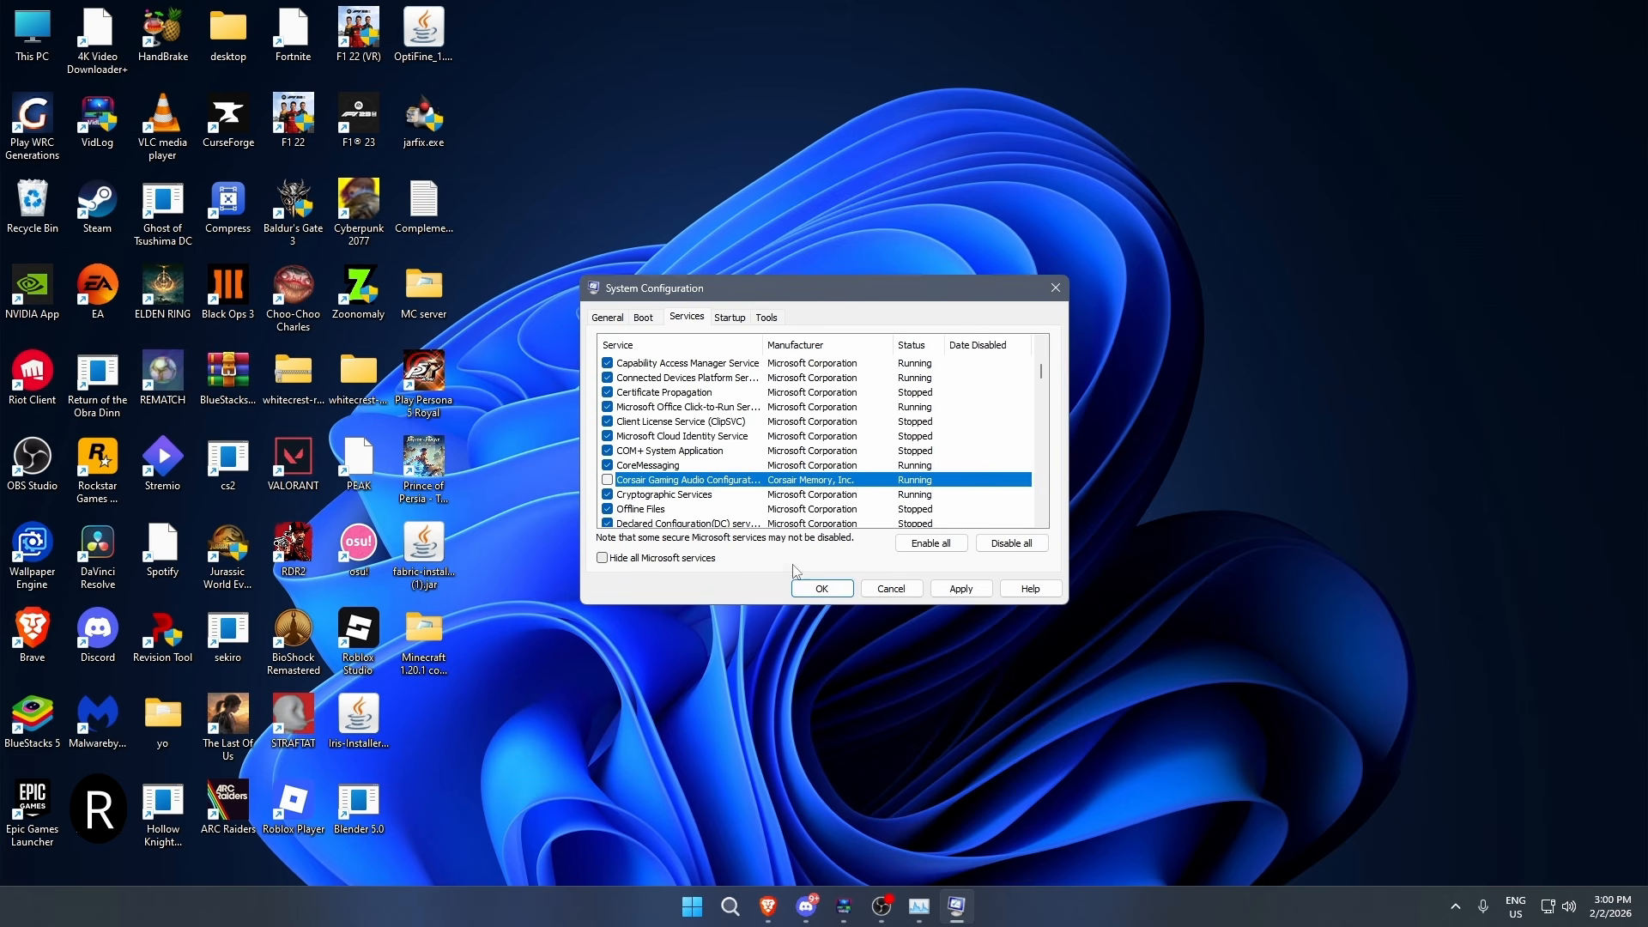
left_click(944, 591)
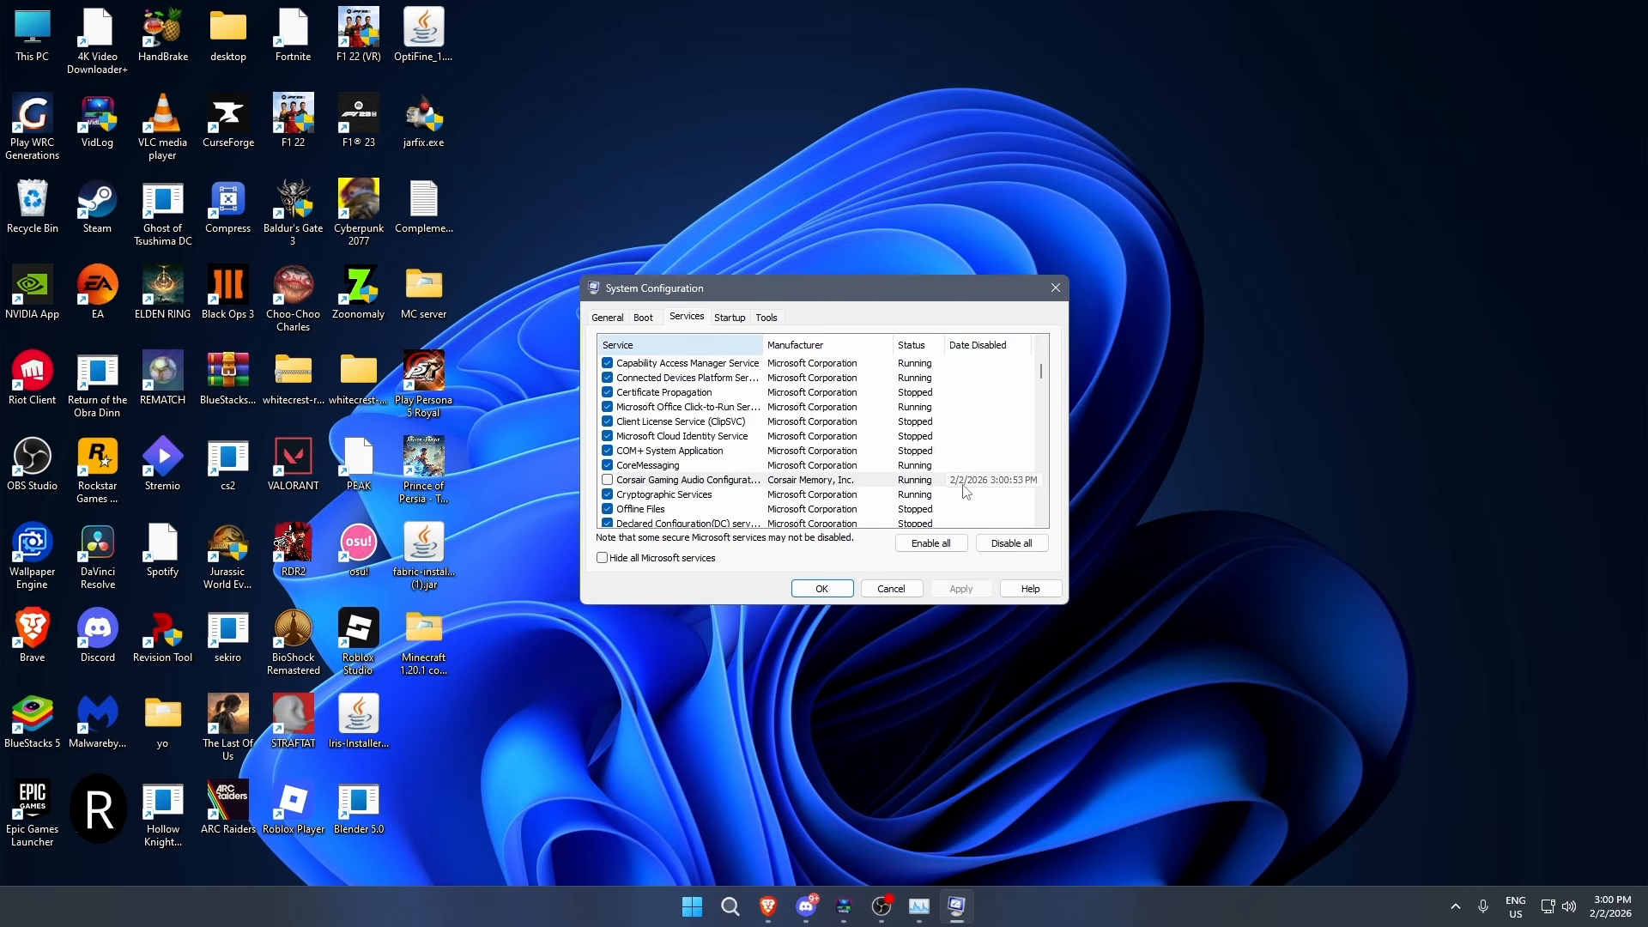
- Look through more of the services, then go to the startup section and open Task Manager
scroll(691, 472, "down", 2)
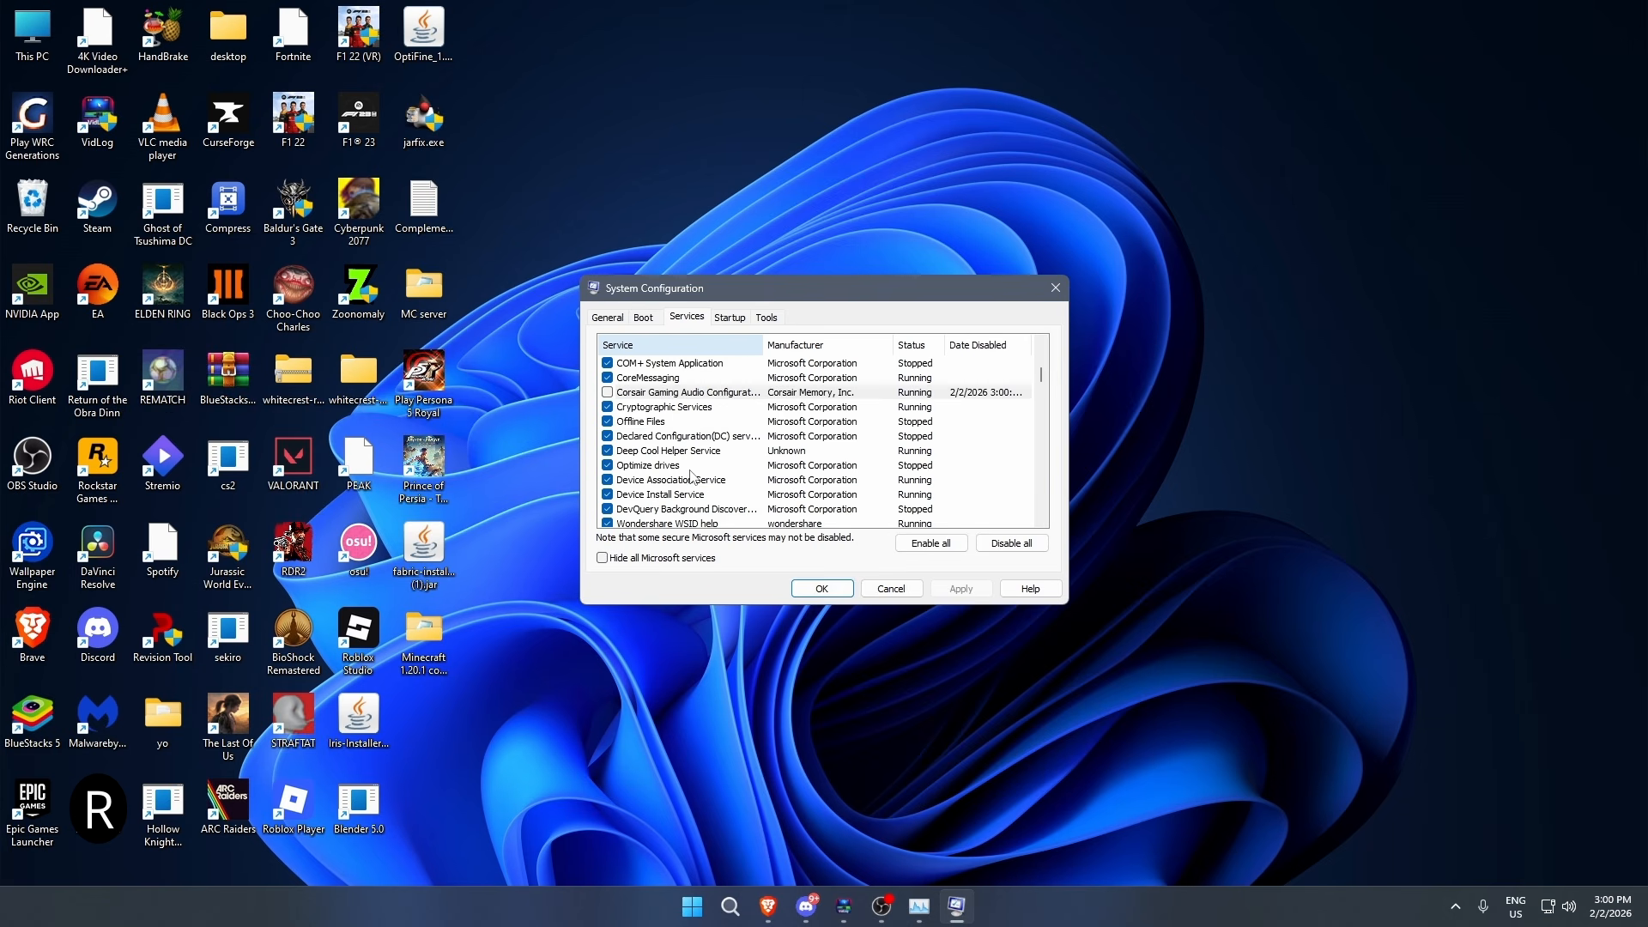
scroll(685, 428, "down", 1)
scroll(687, 428, "down", 2)
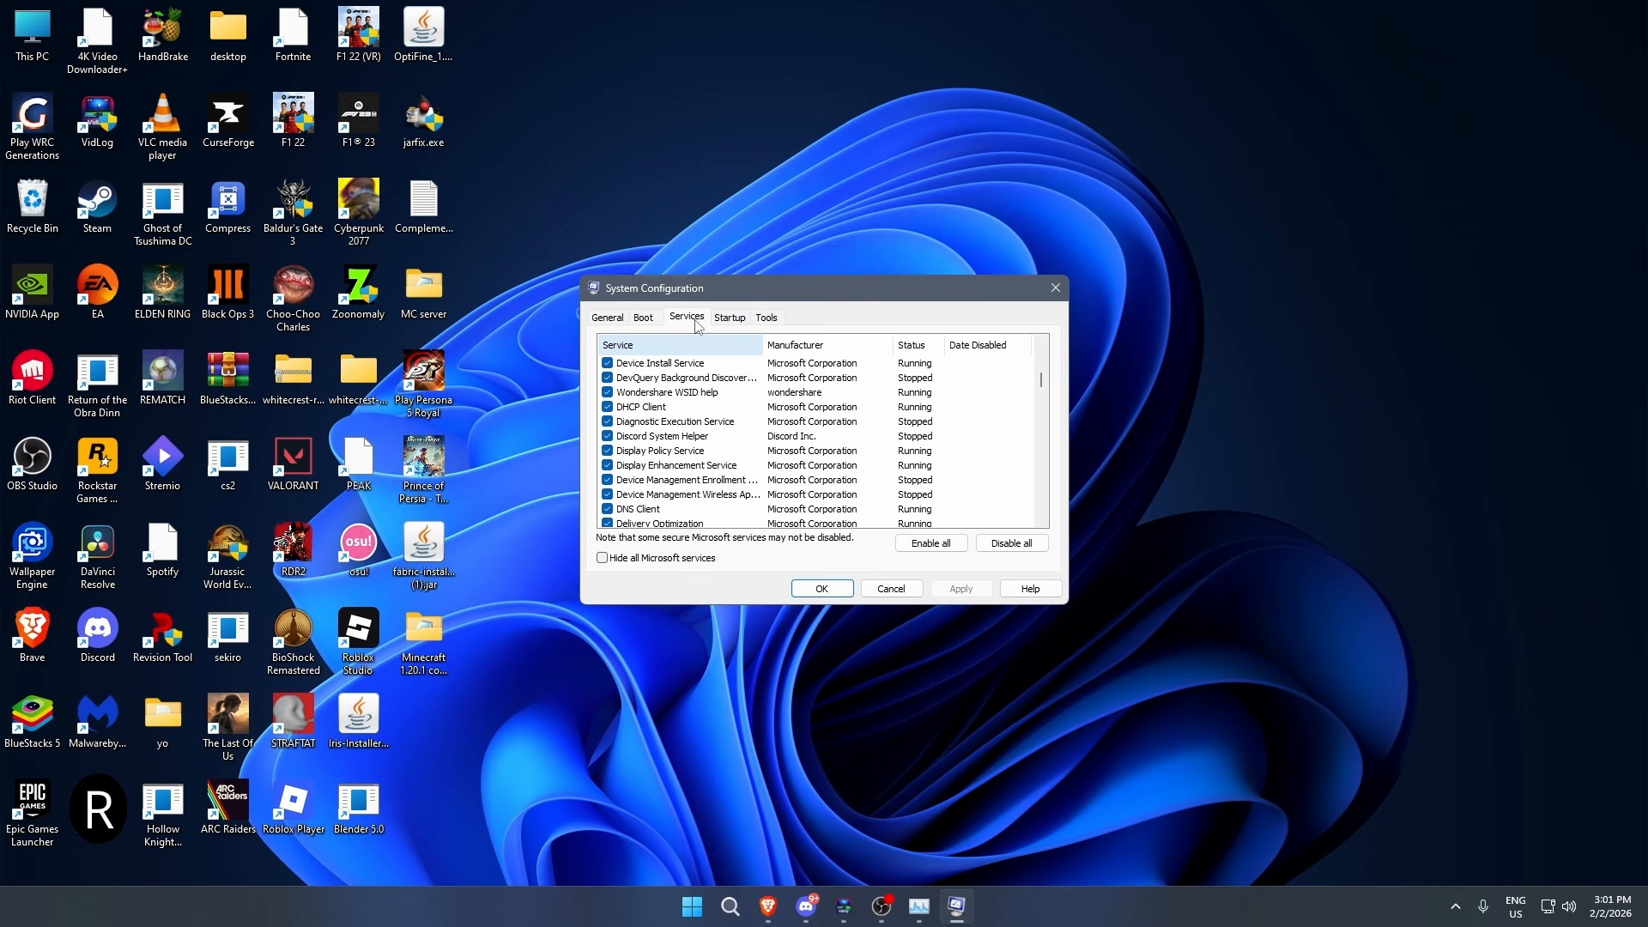
left_click(730, 324)
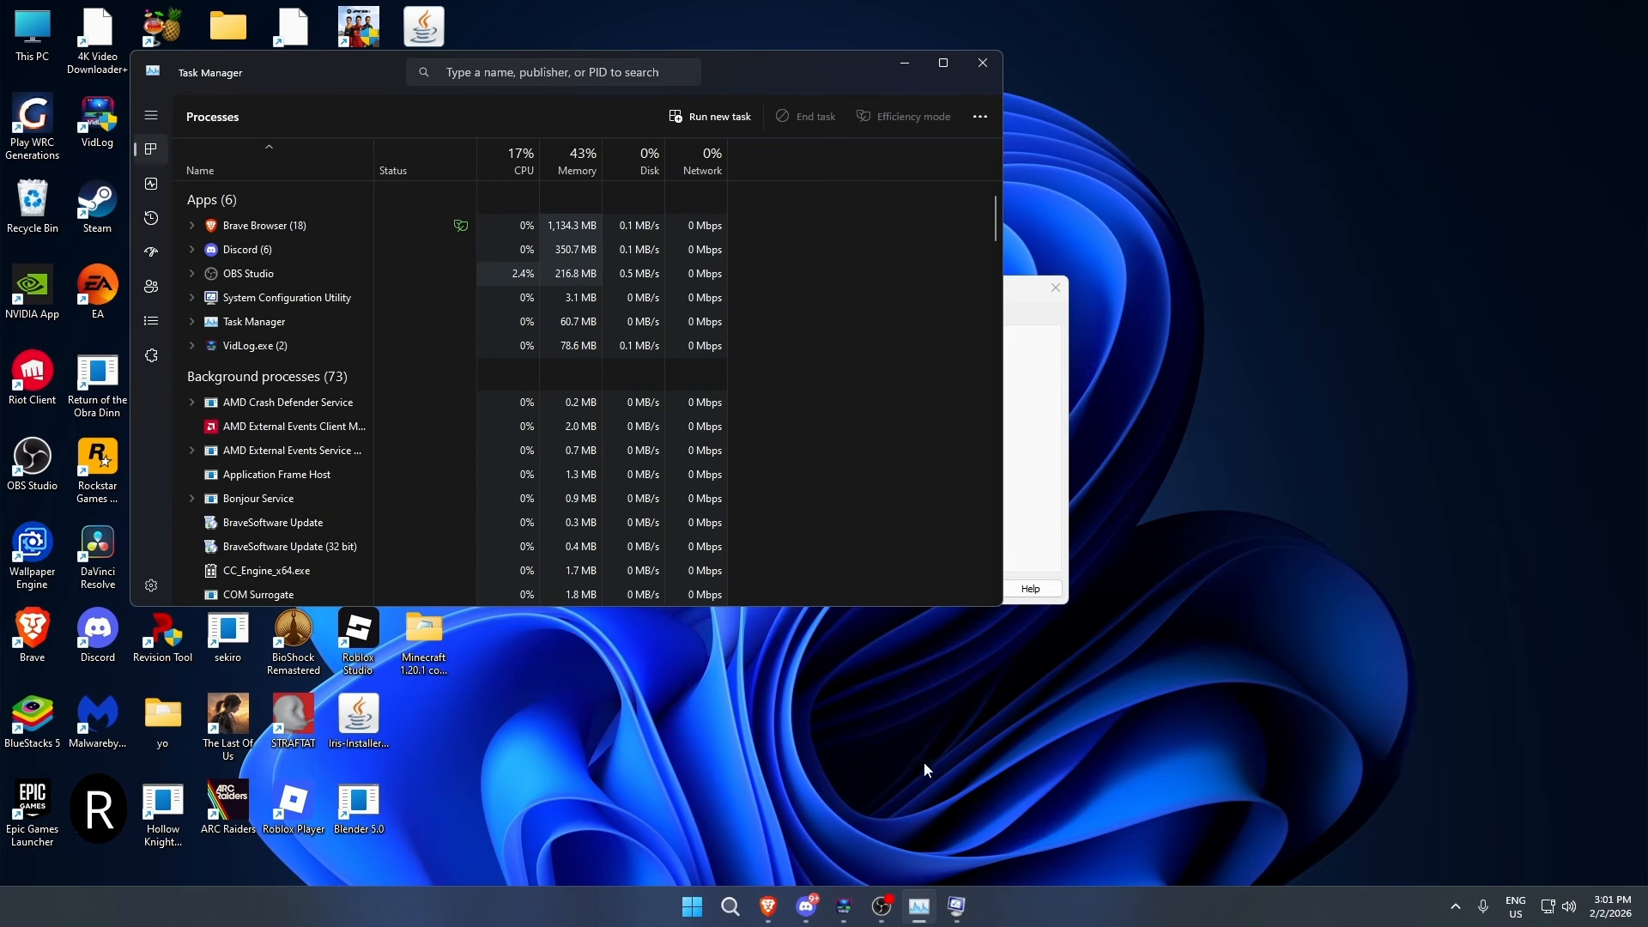
- View the startup apps in Task Manager, check the options available for MSI Center, and close Task Manager
left_click_drag(749, 75, 1075, 251)
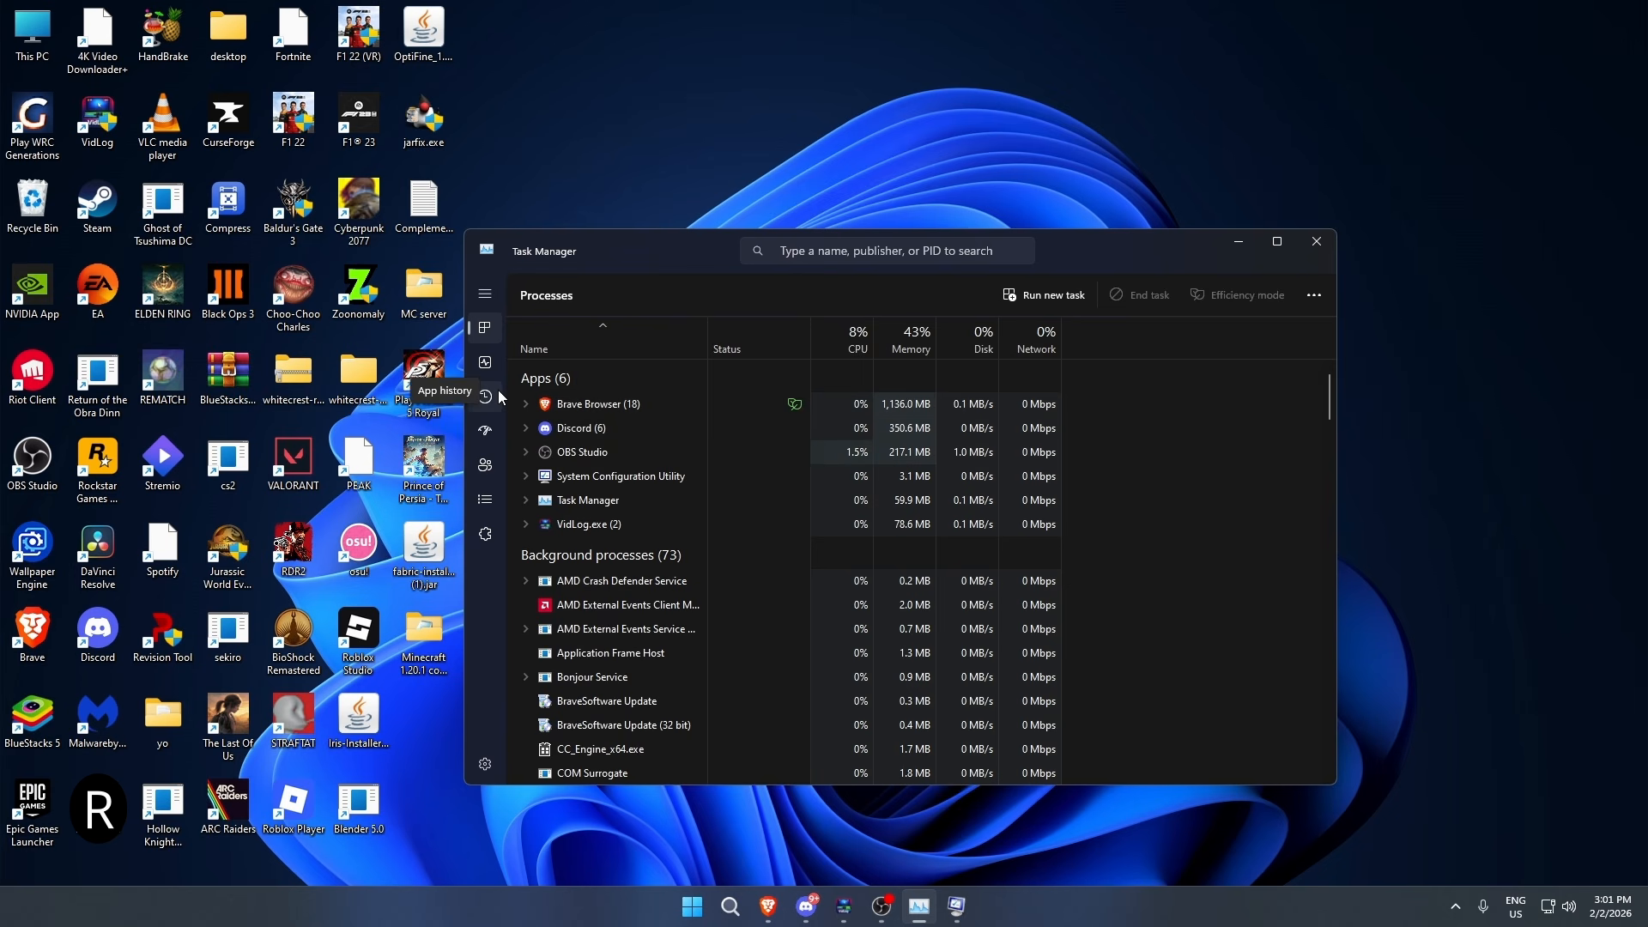
left_click(487, 438)
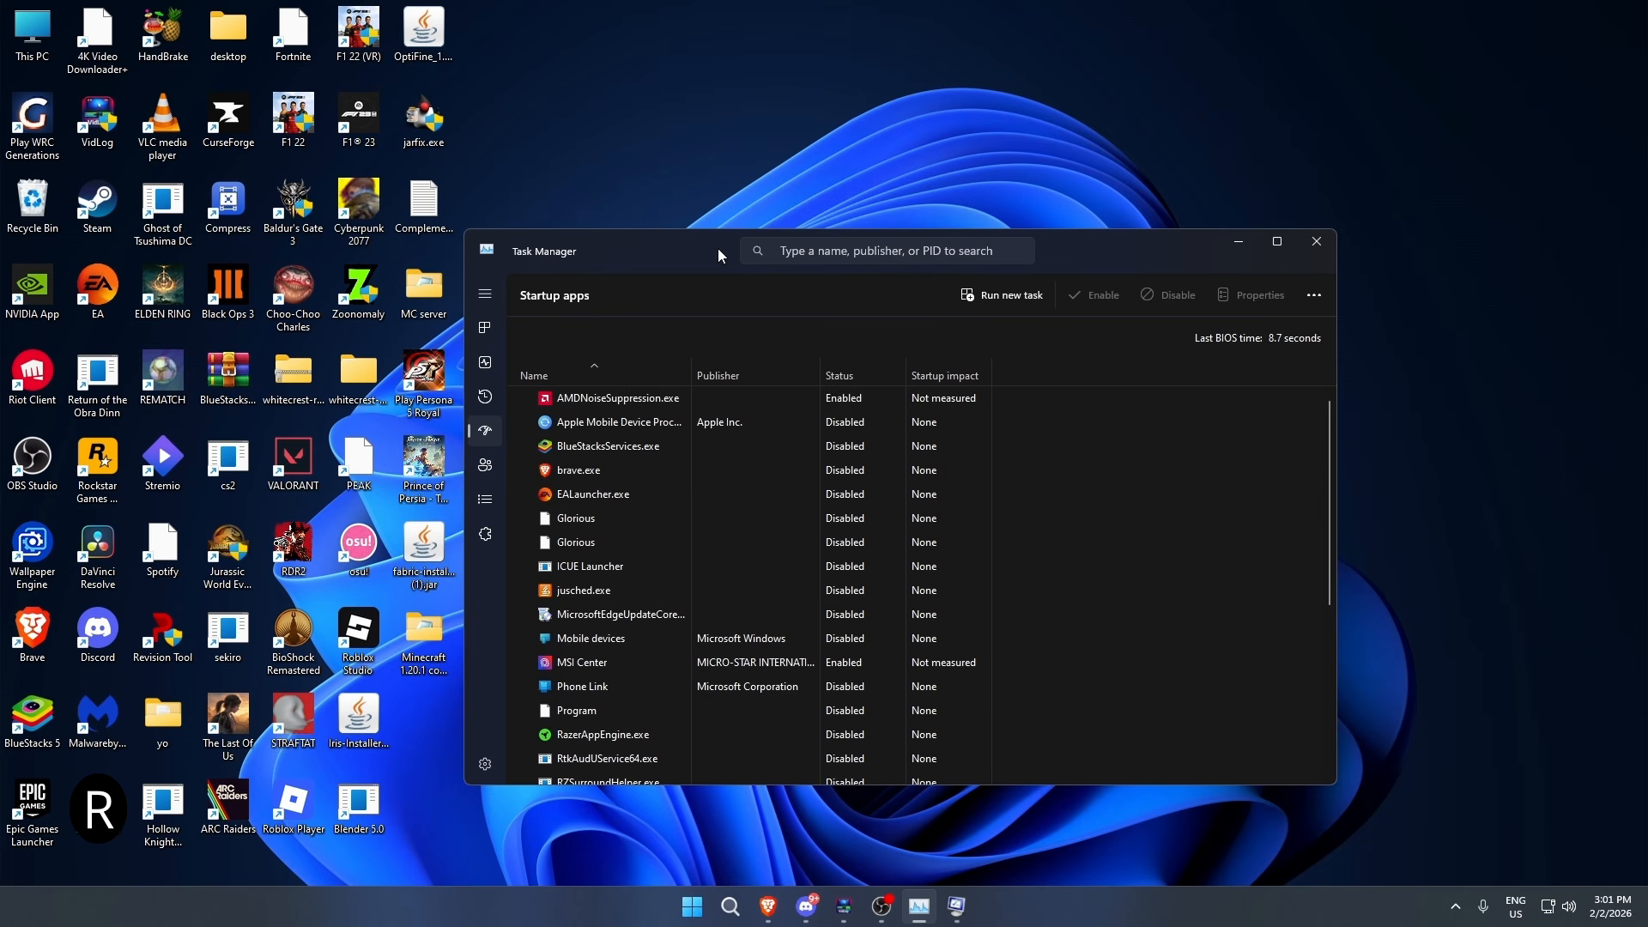
left_click_drag(718, 249, 712, 198)
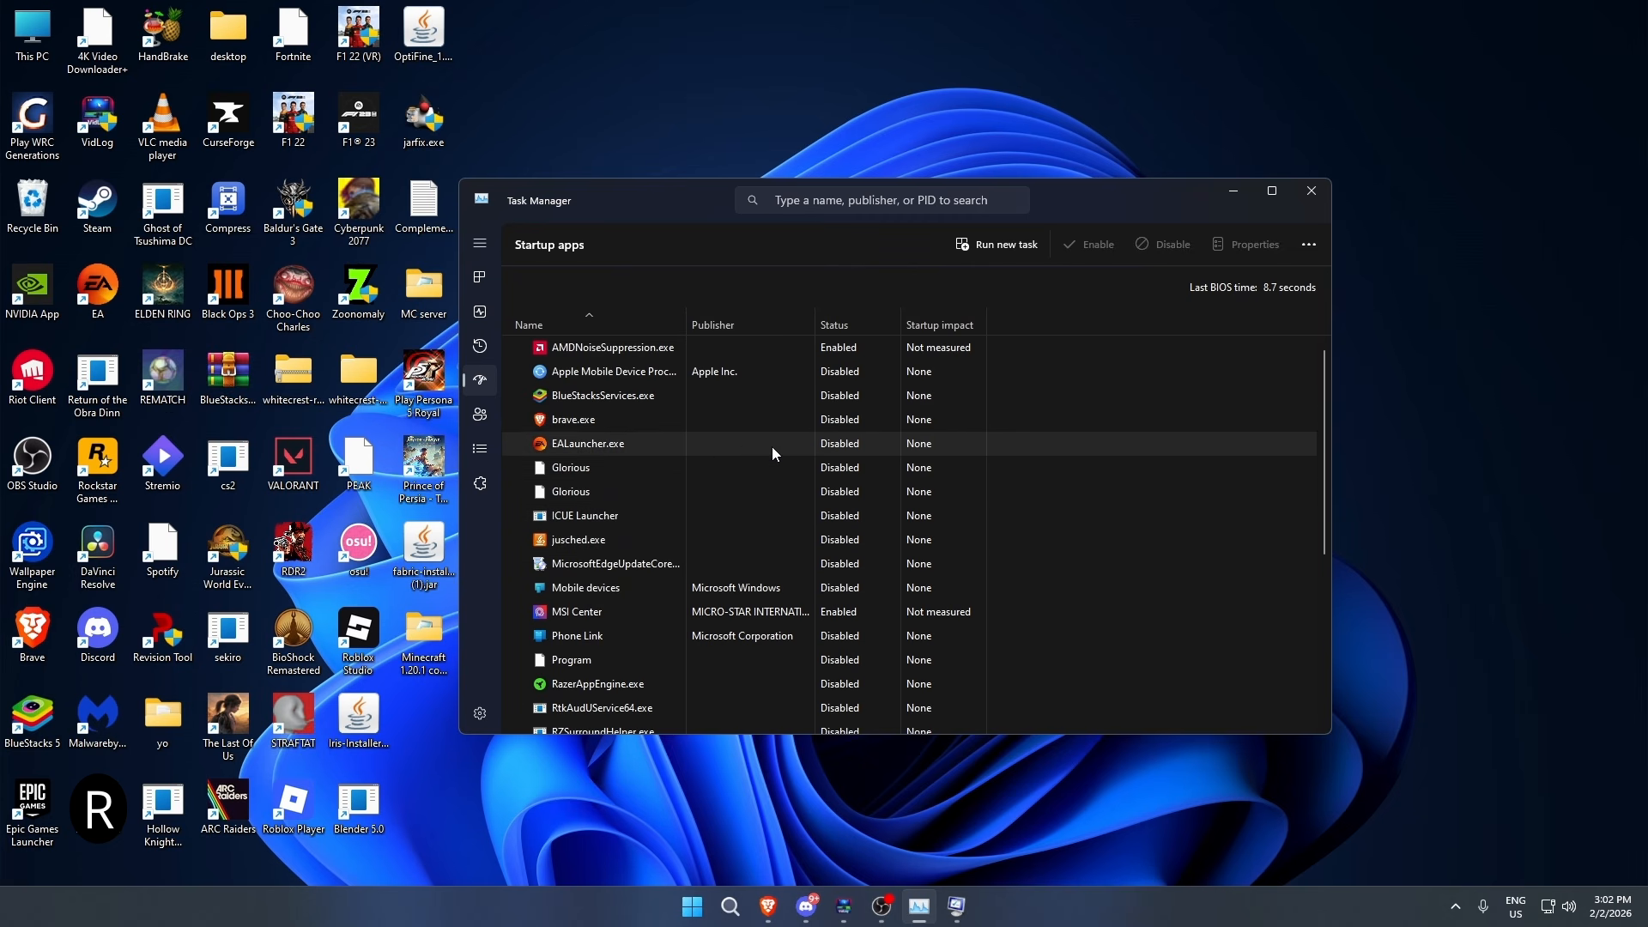
right_click(795, 616)
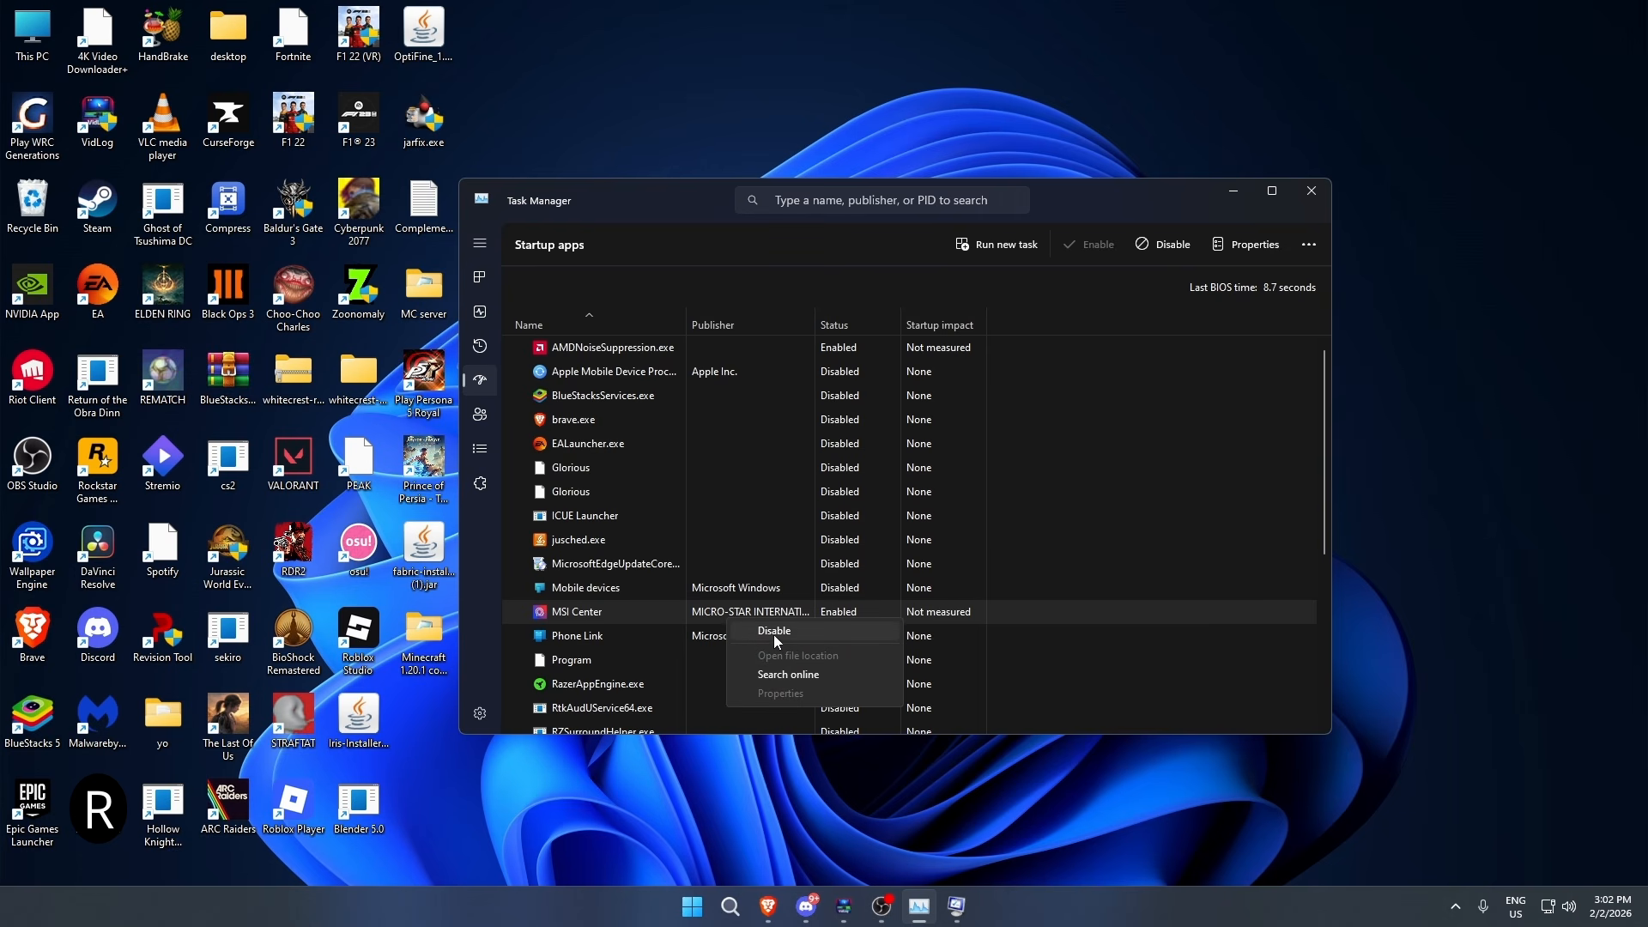
left_click(697, 621)
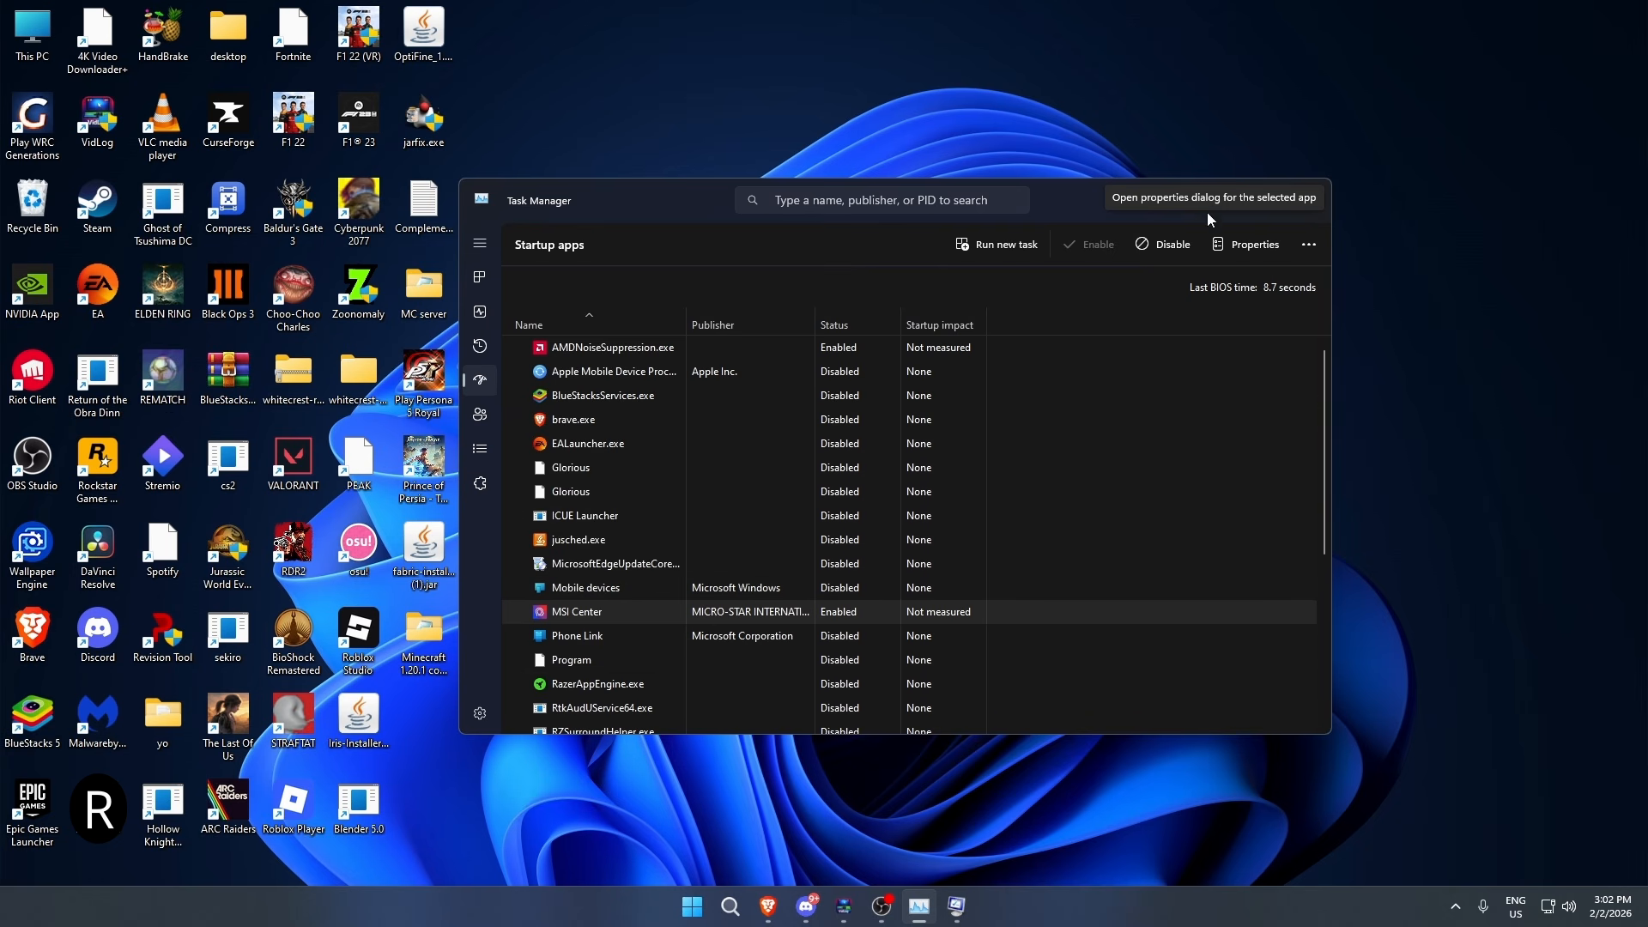
left_click(1312, 191)
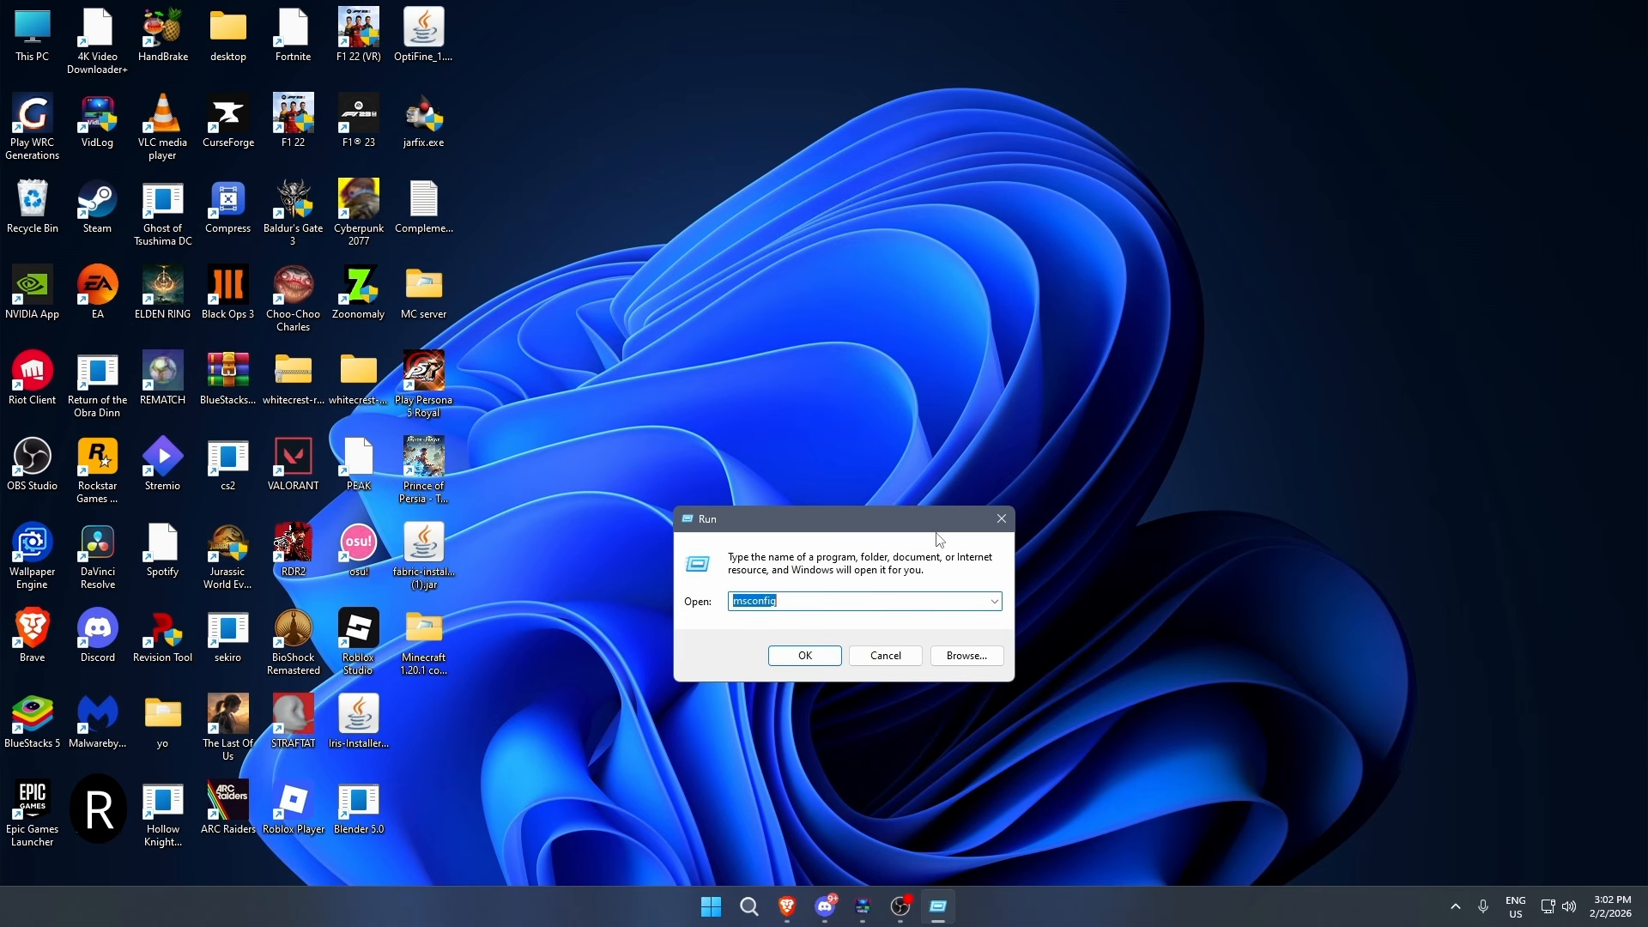
- Run services.msc to open the Windows Services console
type("s")
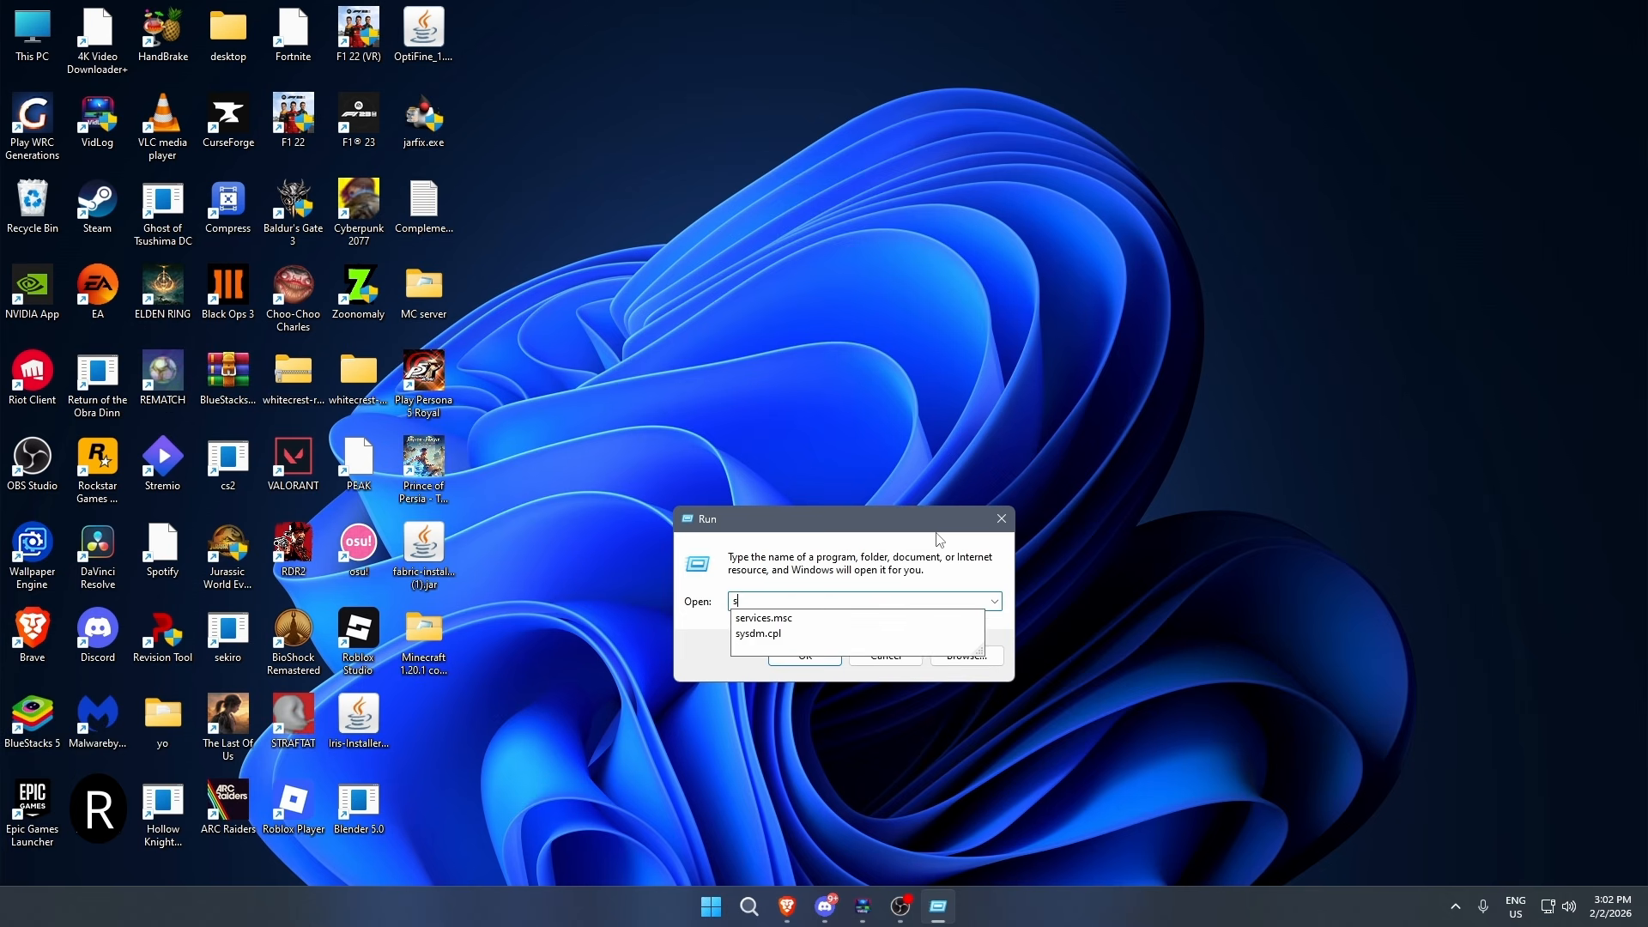
type("ervices.")
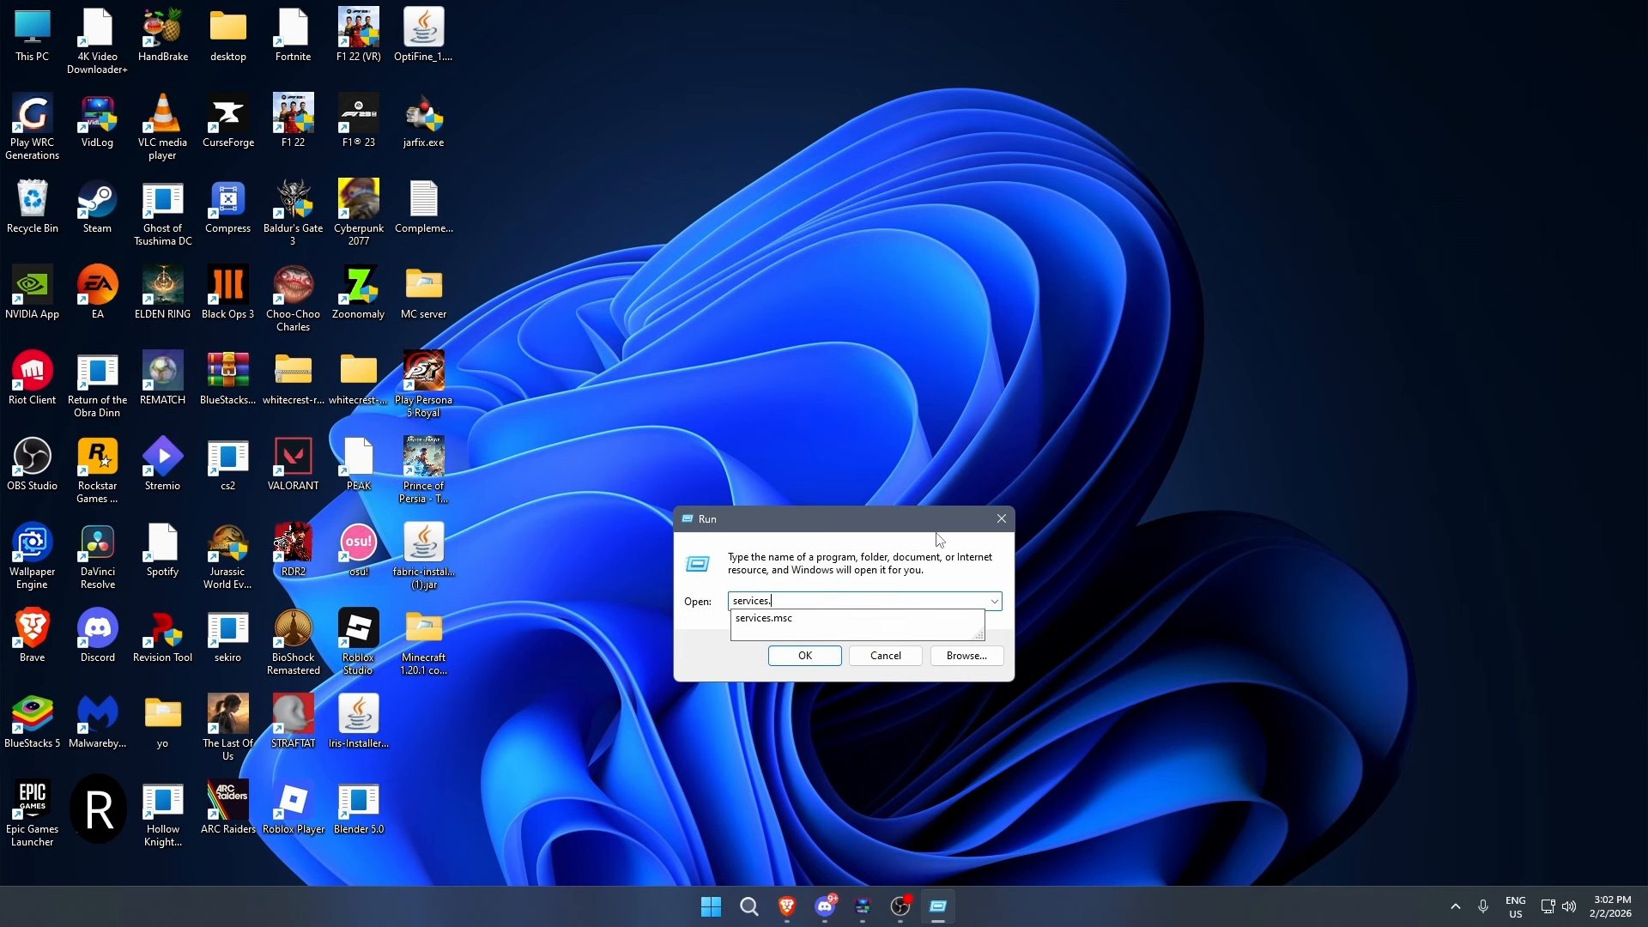
type("msx")
key("Return")
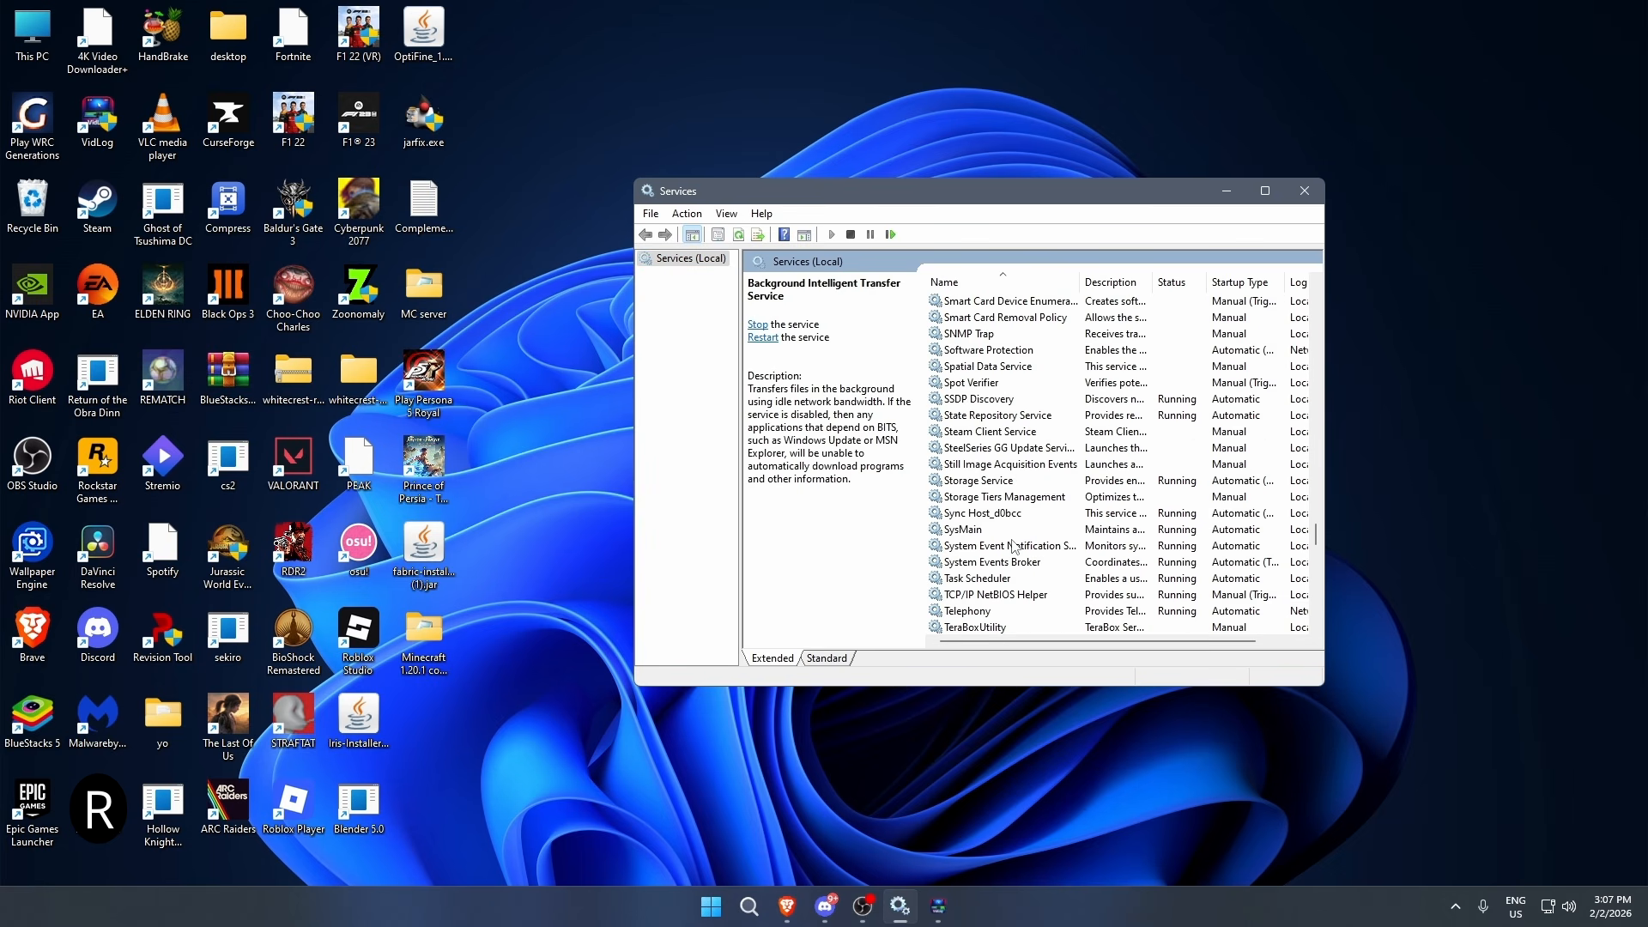
- Open the properties of the Background Intelligent Transfer Service and set its startup type to Disabled
left_click(1001, 532)
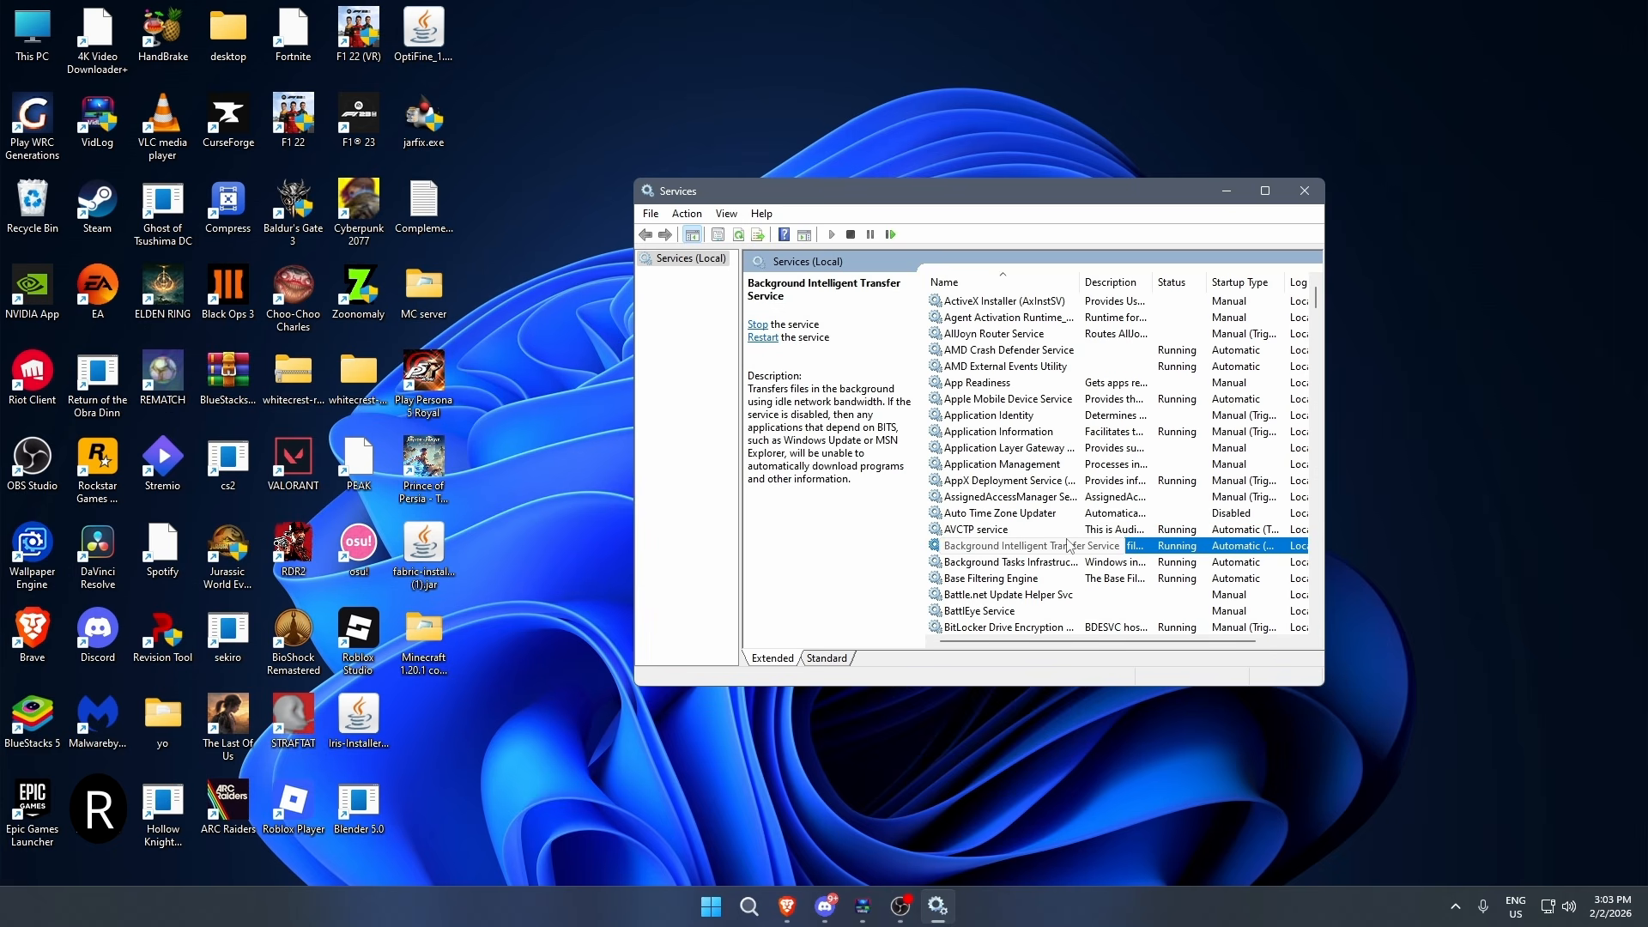
double_click(1070, 546)
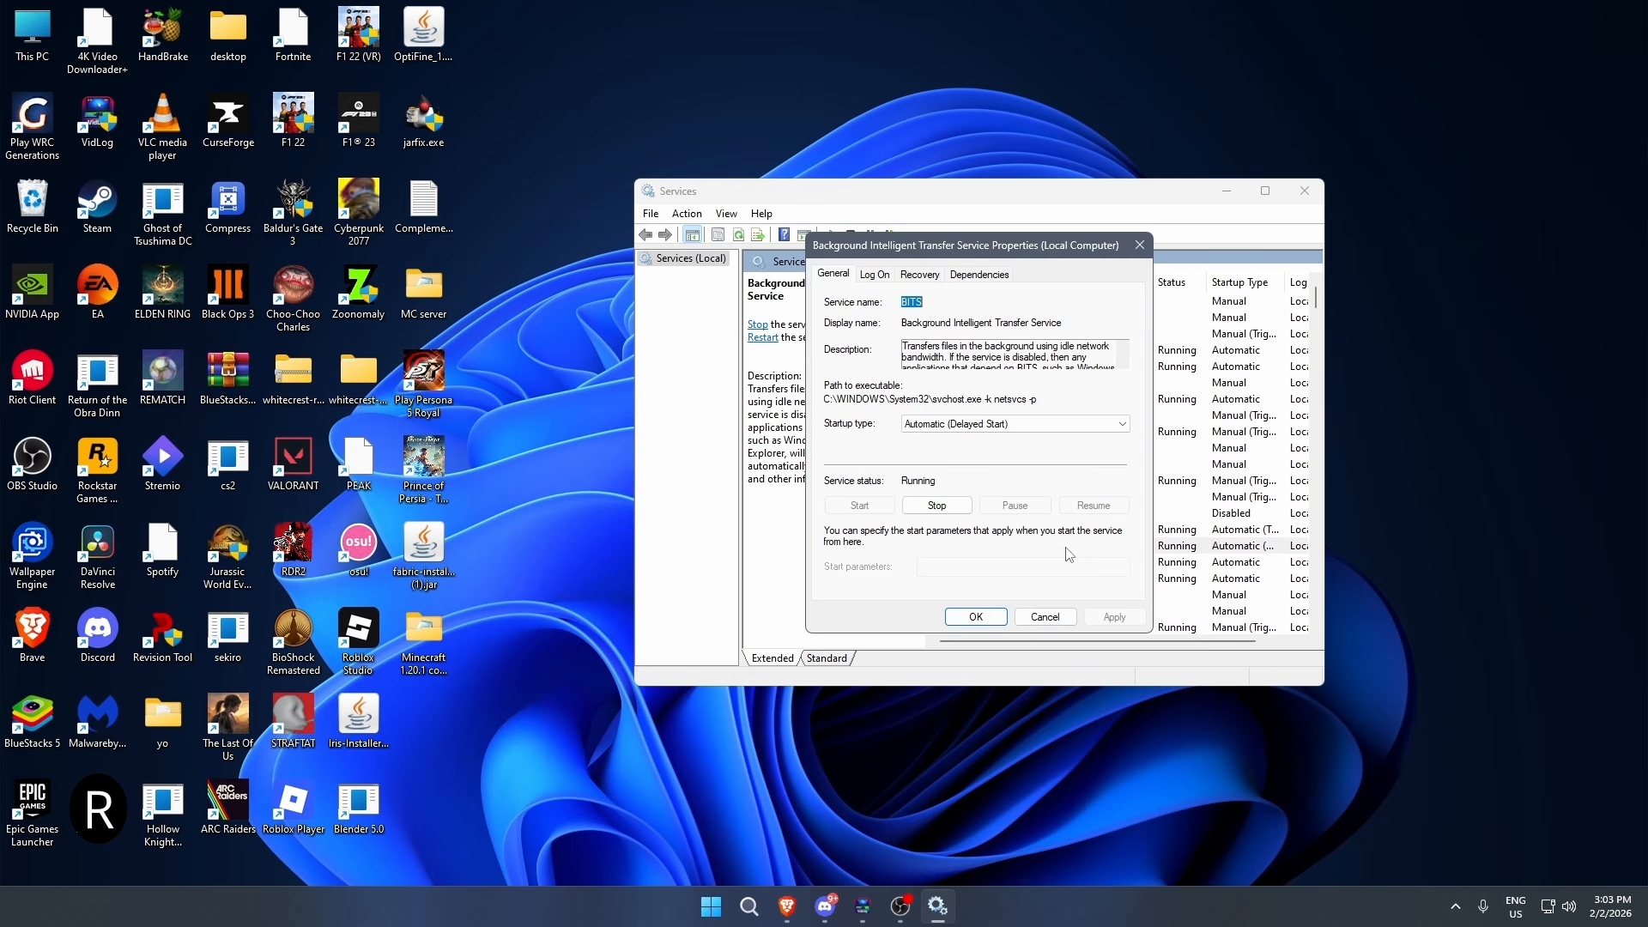
left_click(948, 425)
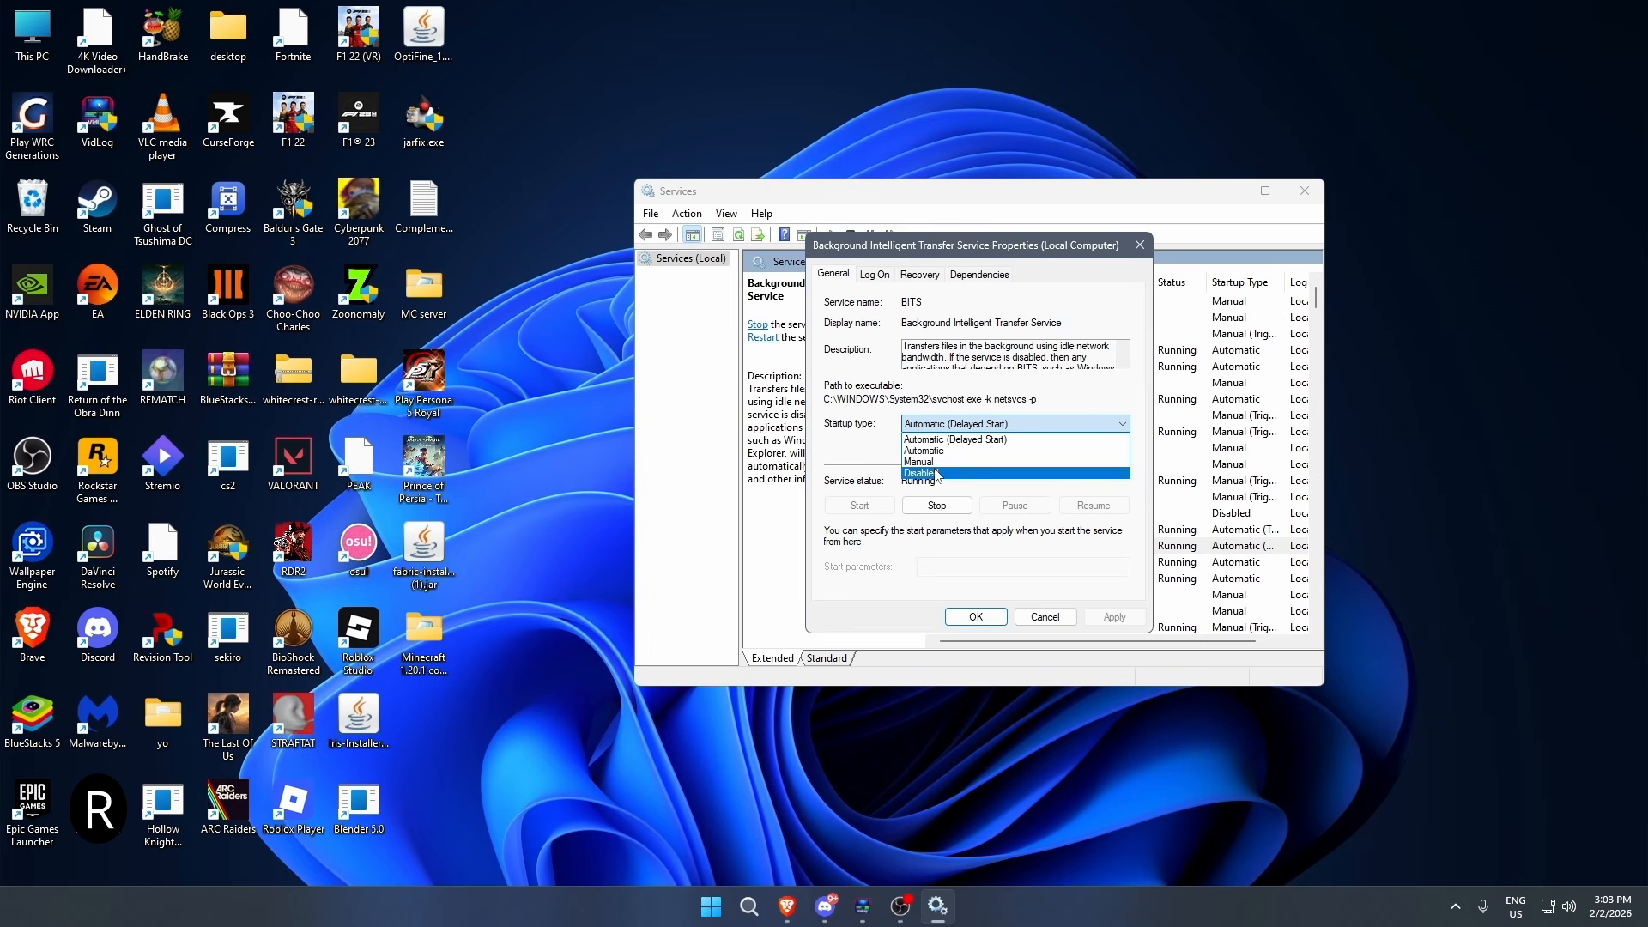
left_click(936, 473)
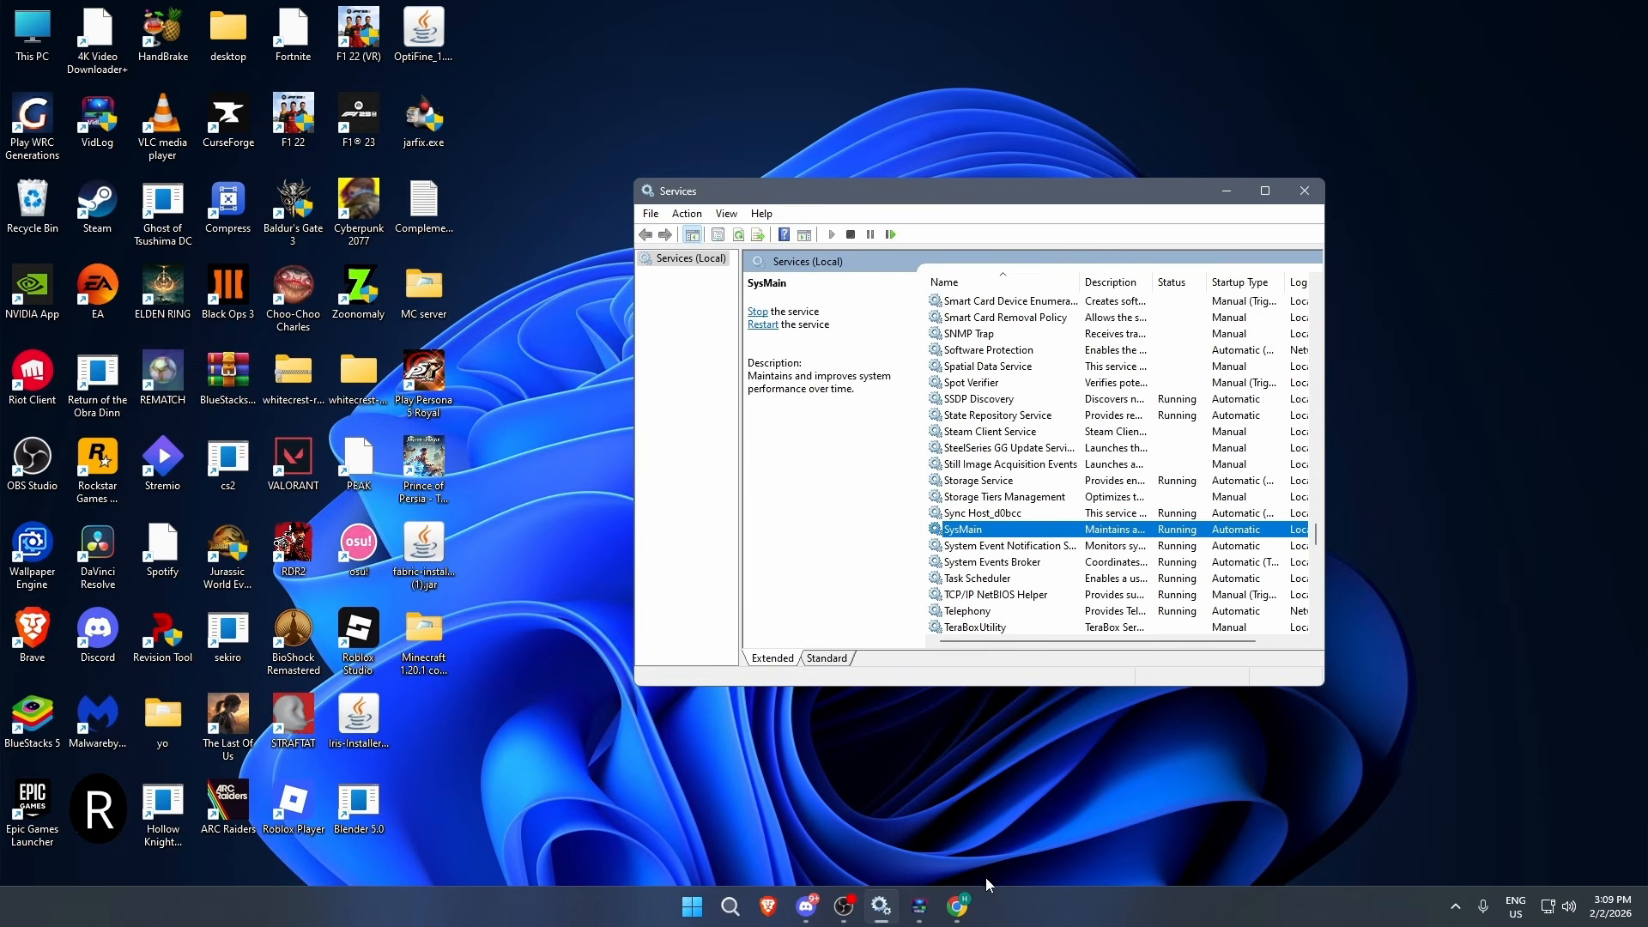
- Switch to Google Chrome and open the performance section of its settings
left_click(961, 906)
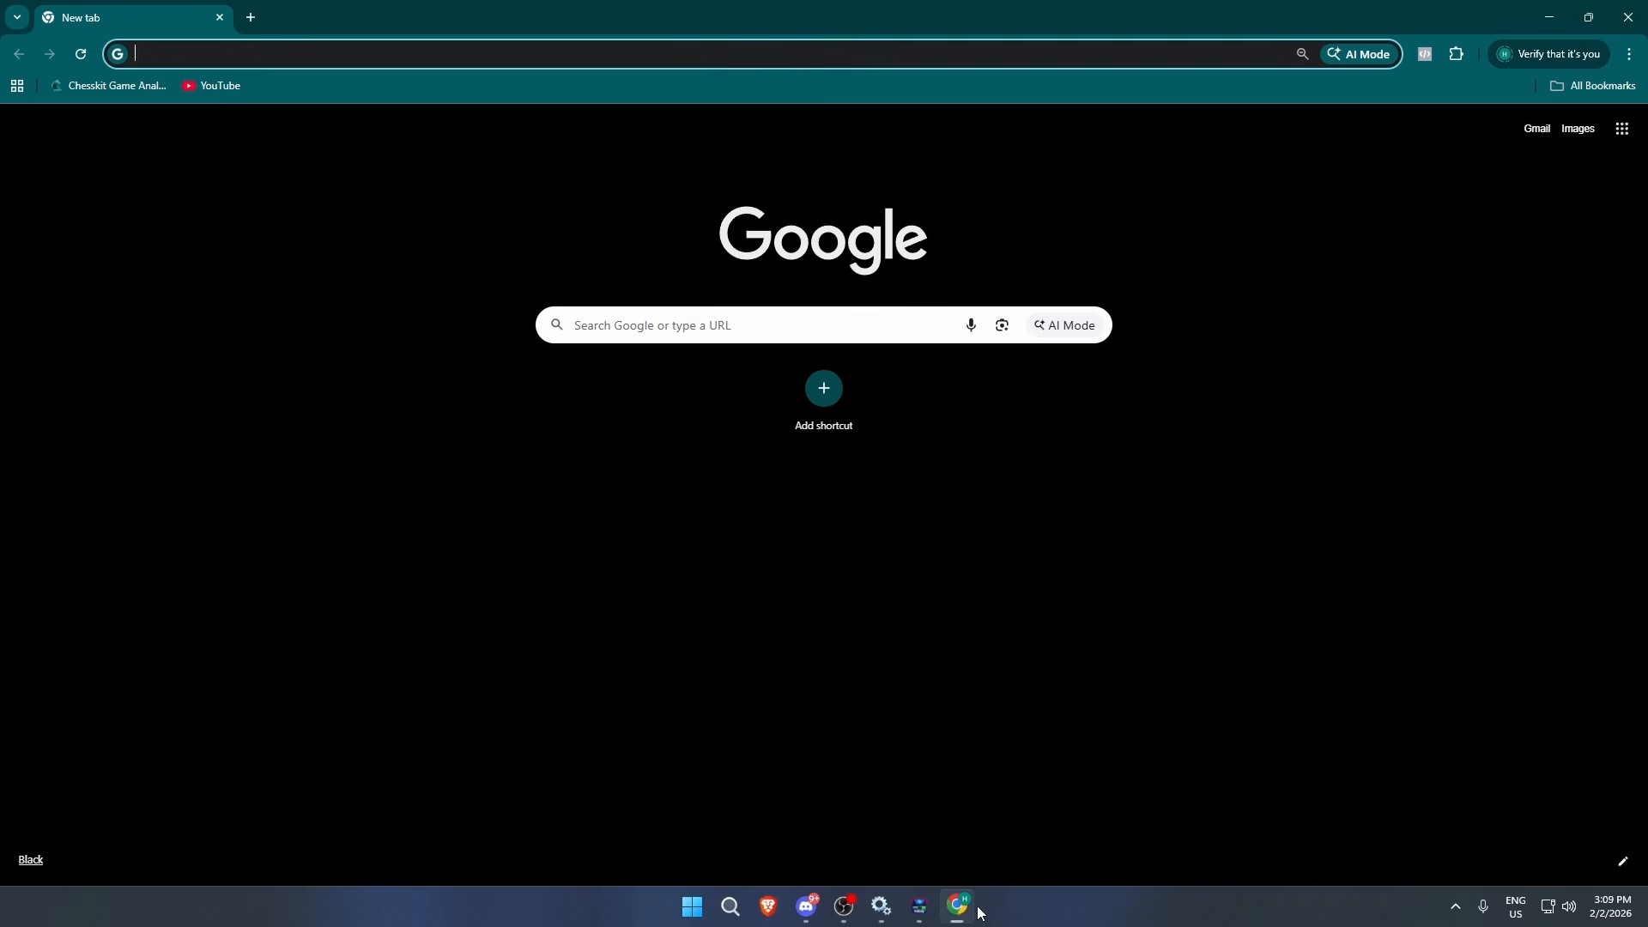
left_click(1629, 57)
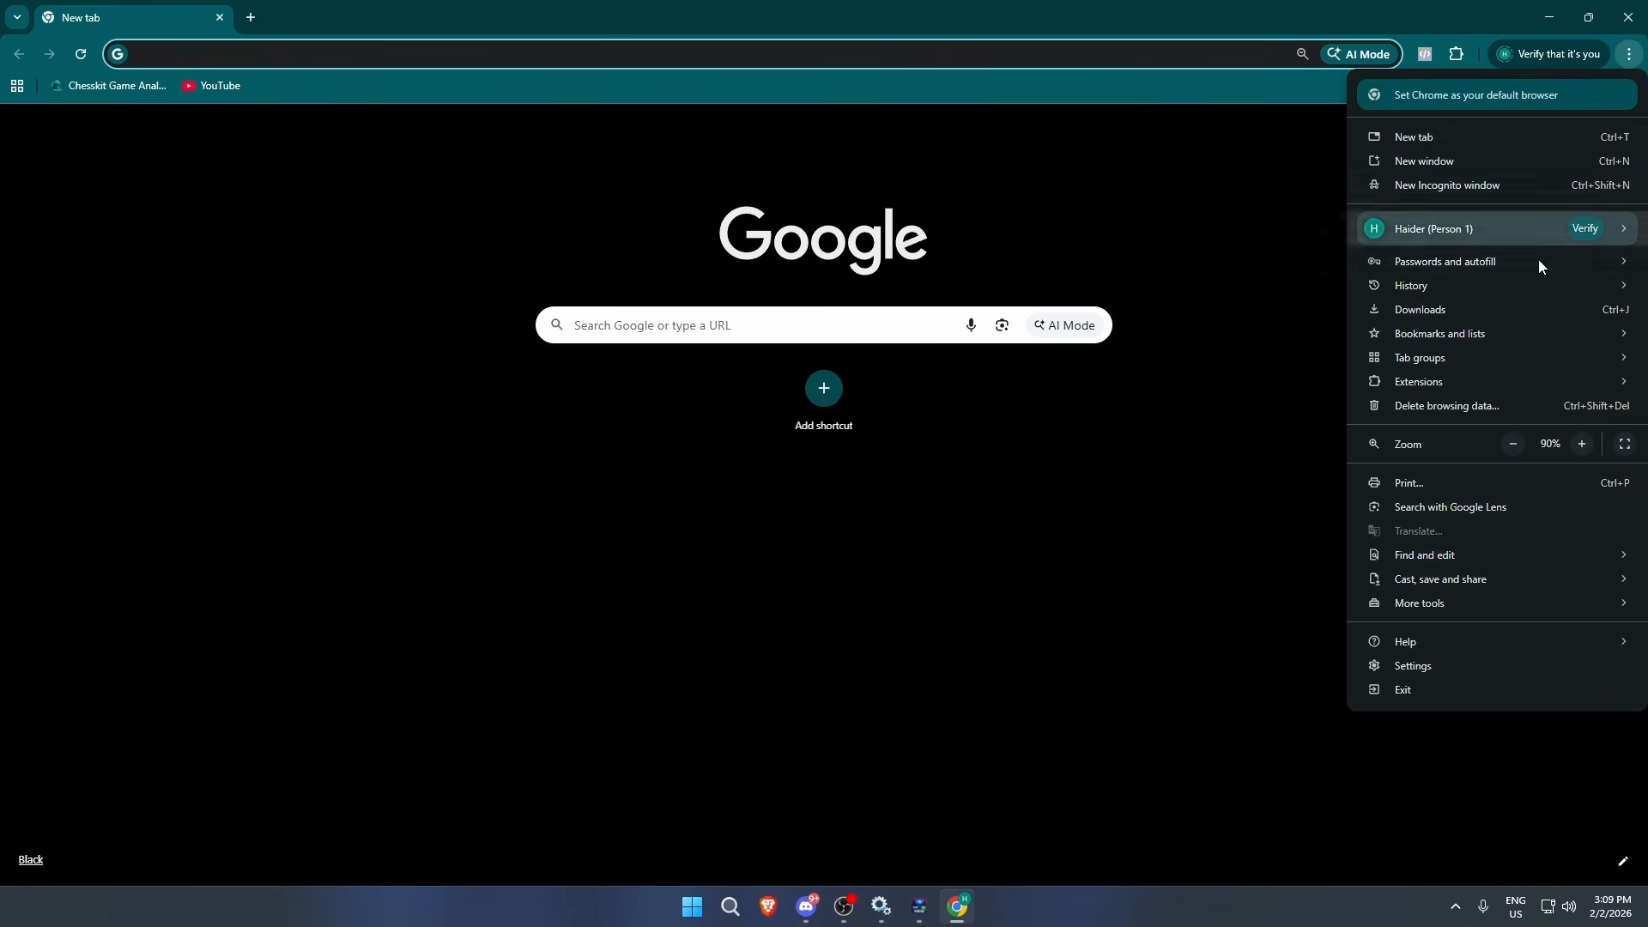
left_click(1425, 666)
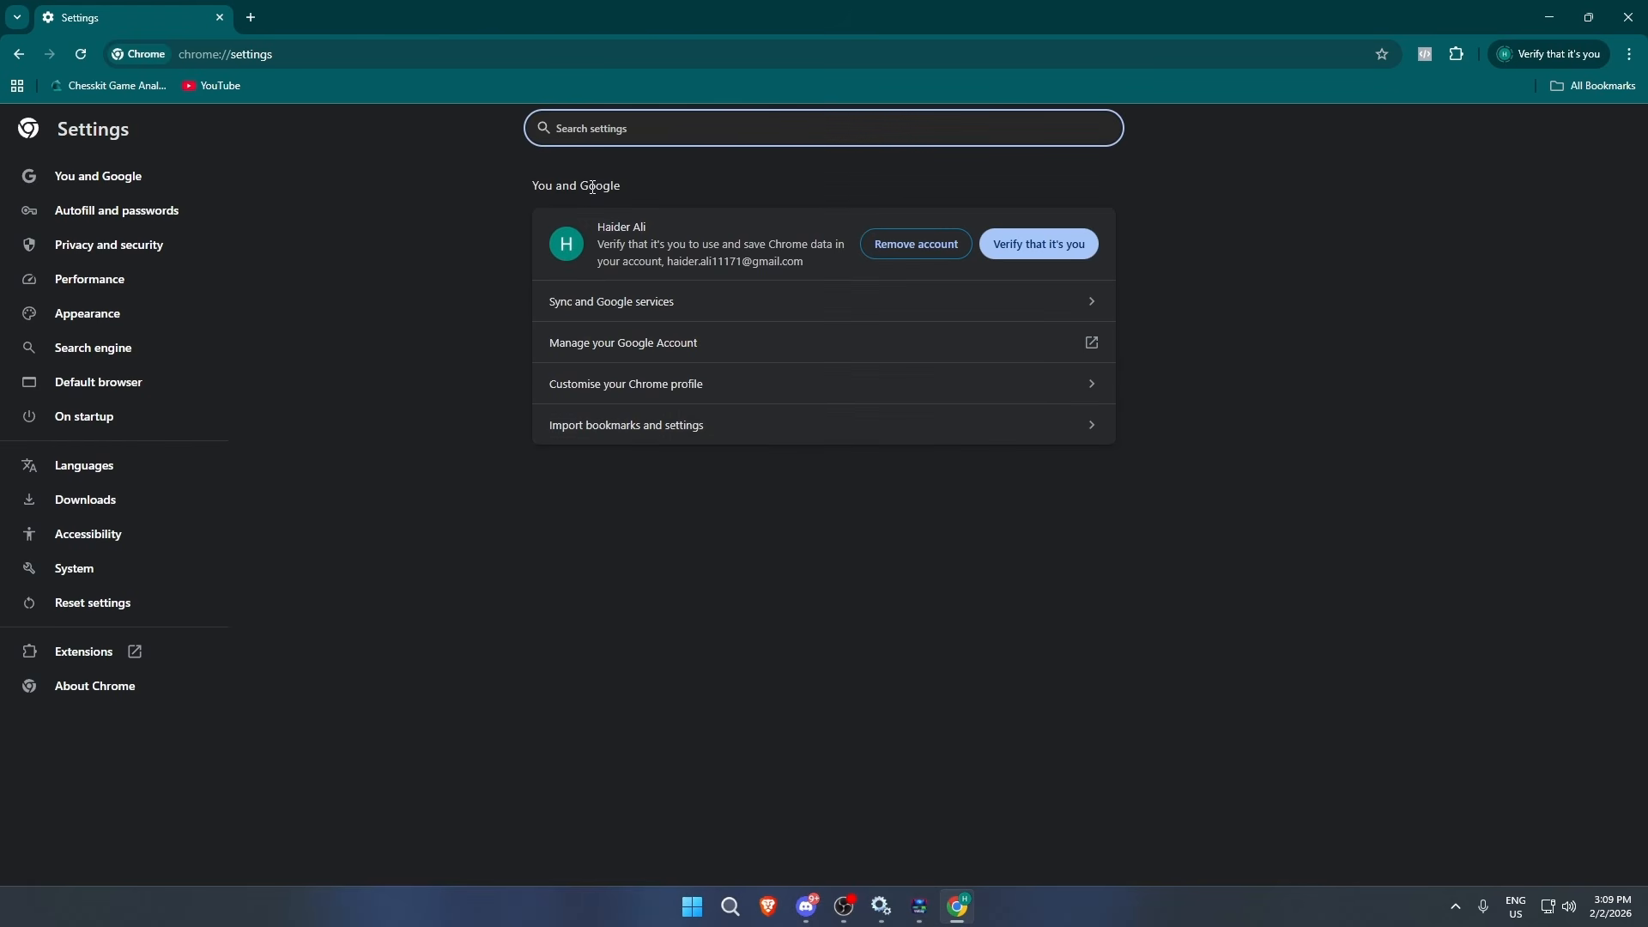
left_click(175, 287)
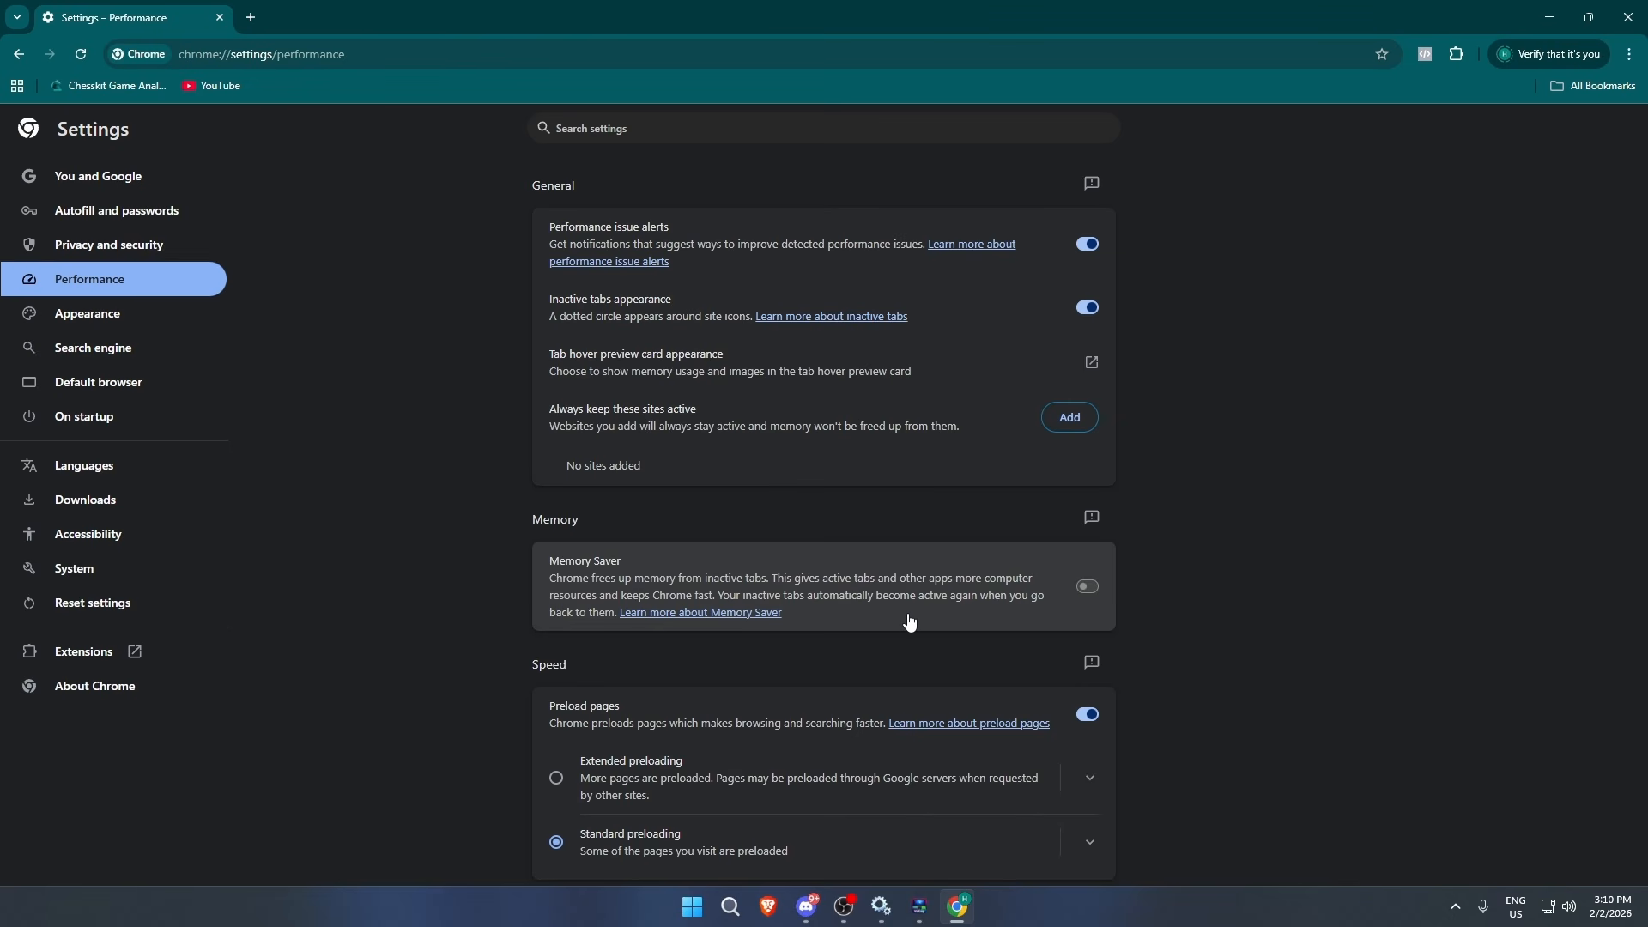
- Turn on Memory Saver and choose the Maximum memory savings level
left_click(1086, 587)
scroll(1139, 605, "down", 1)
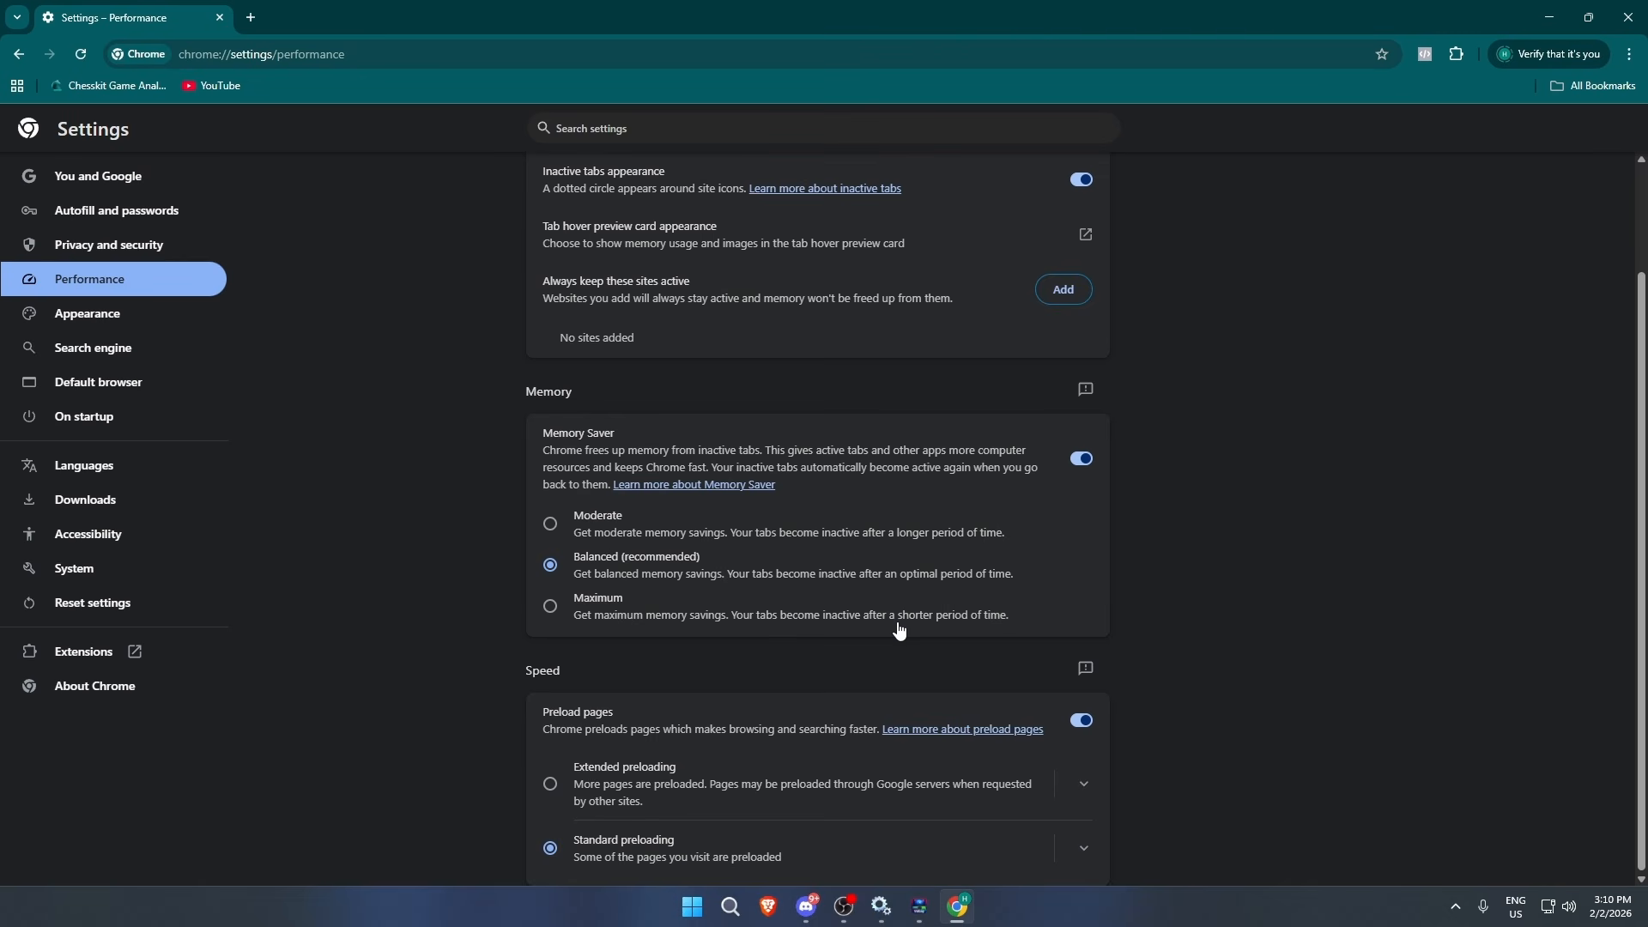
left_click(861, 627)
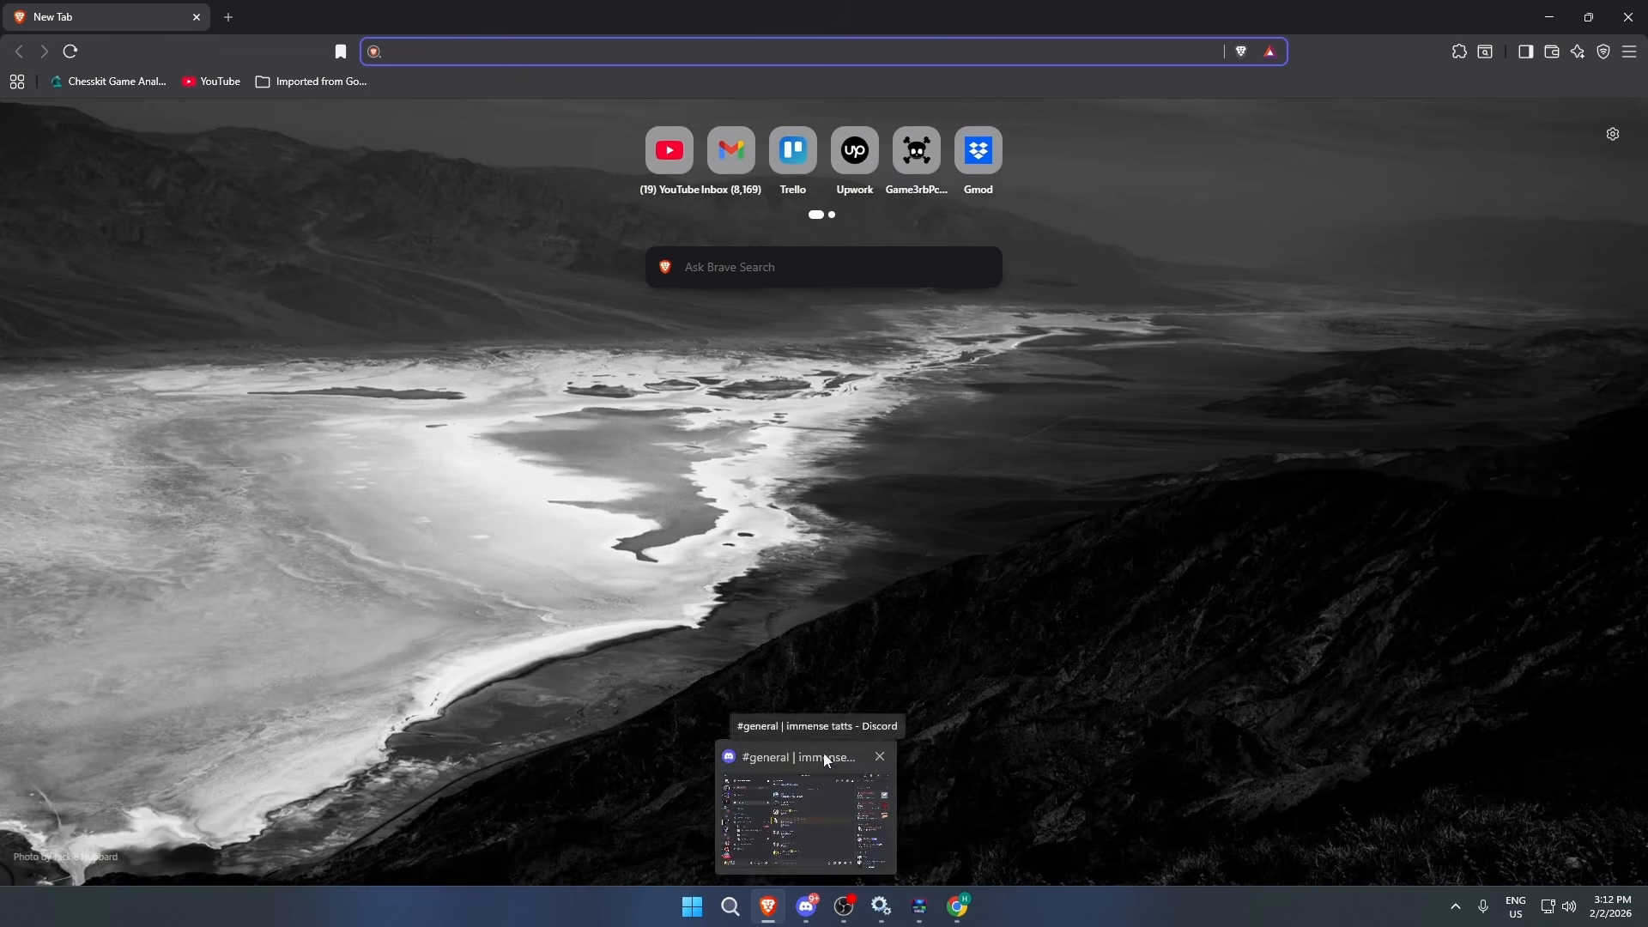
- Open the Brave browser's settings and go to the System section
left_click(1628, 53)
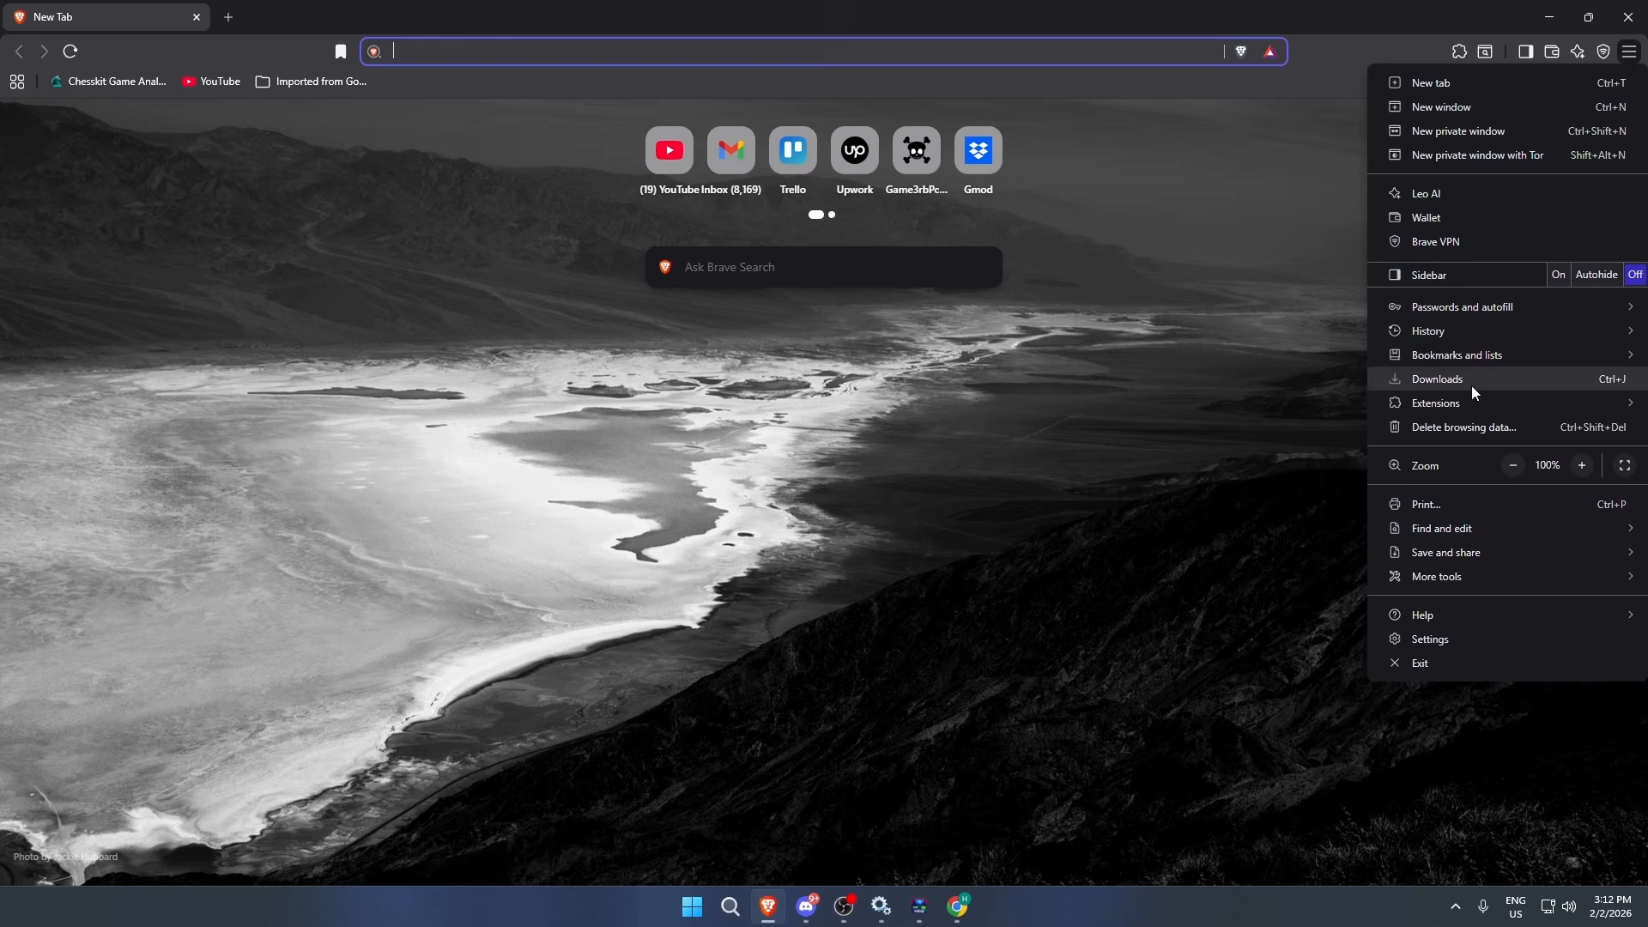
left_click(1434, 640)
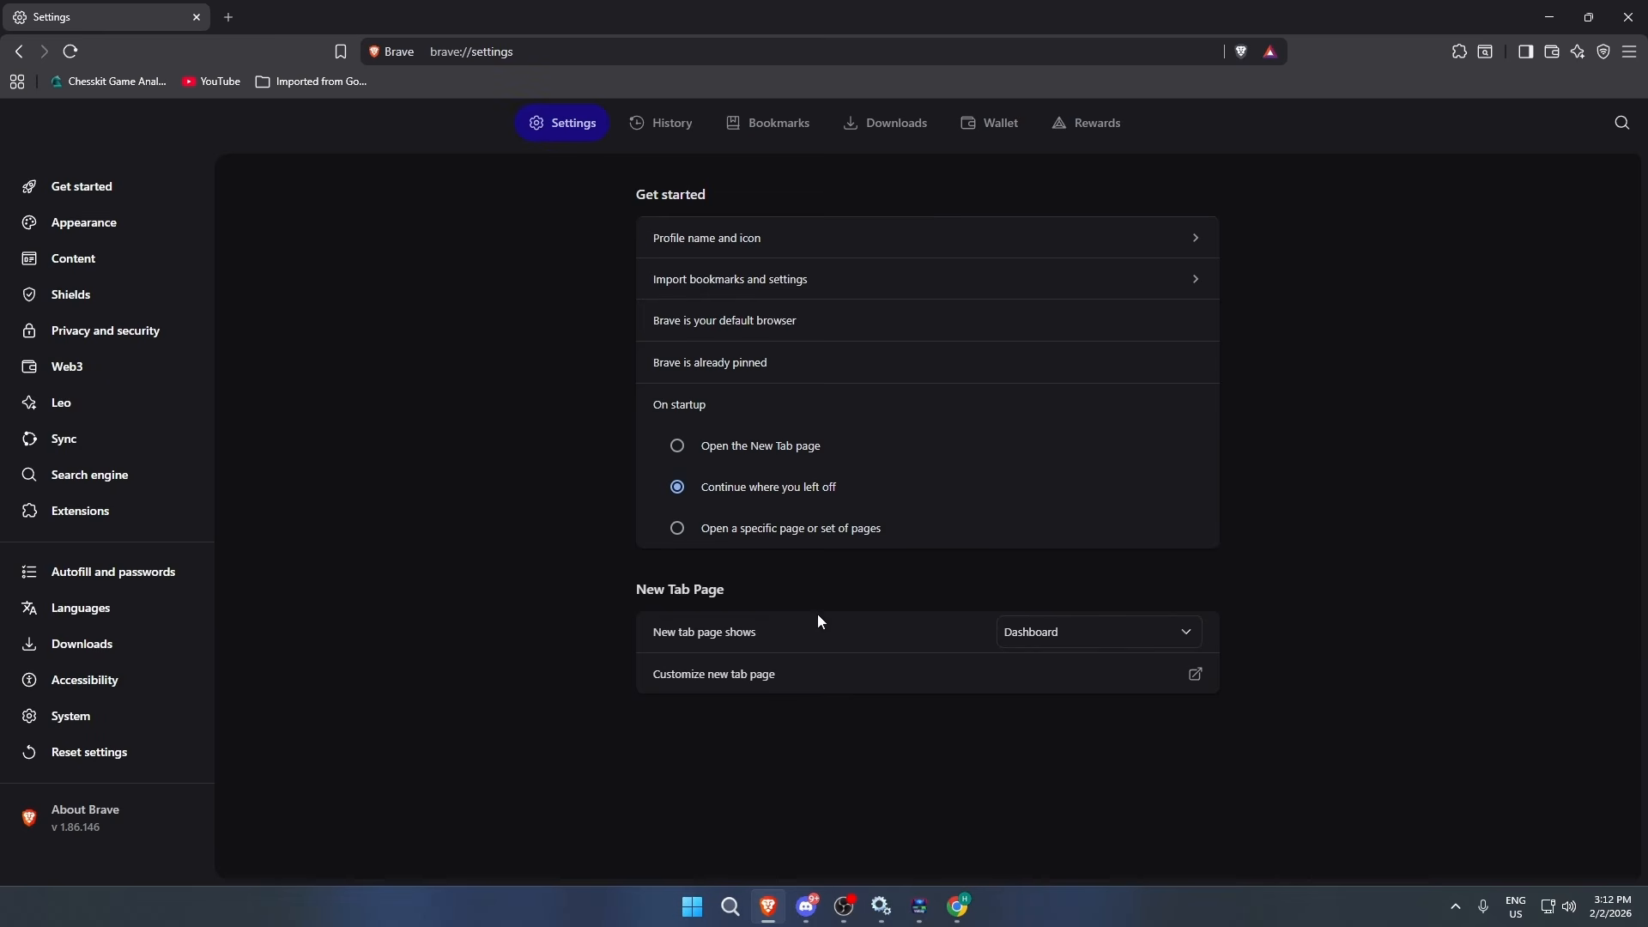
left_click(116, 704)
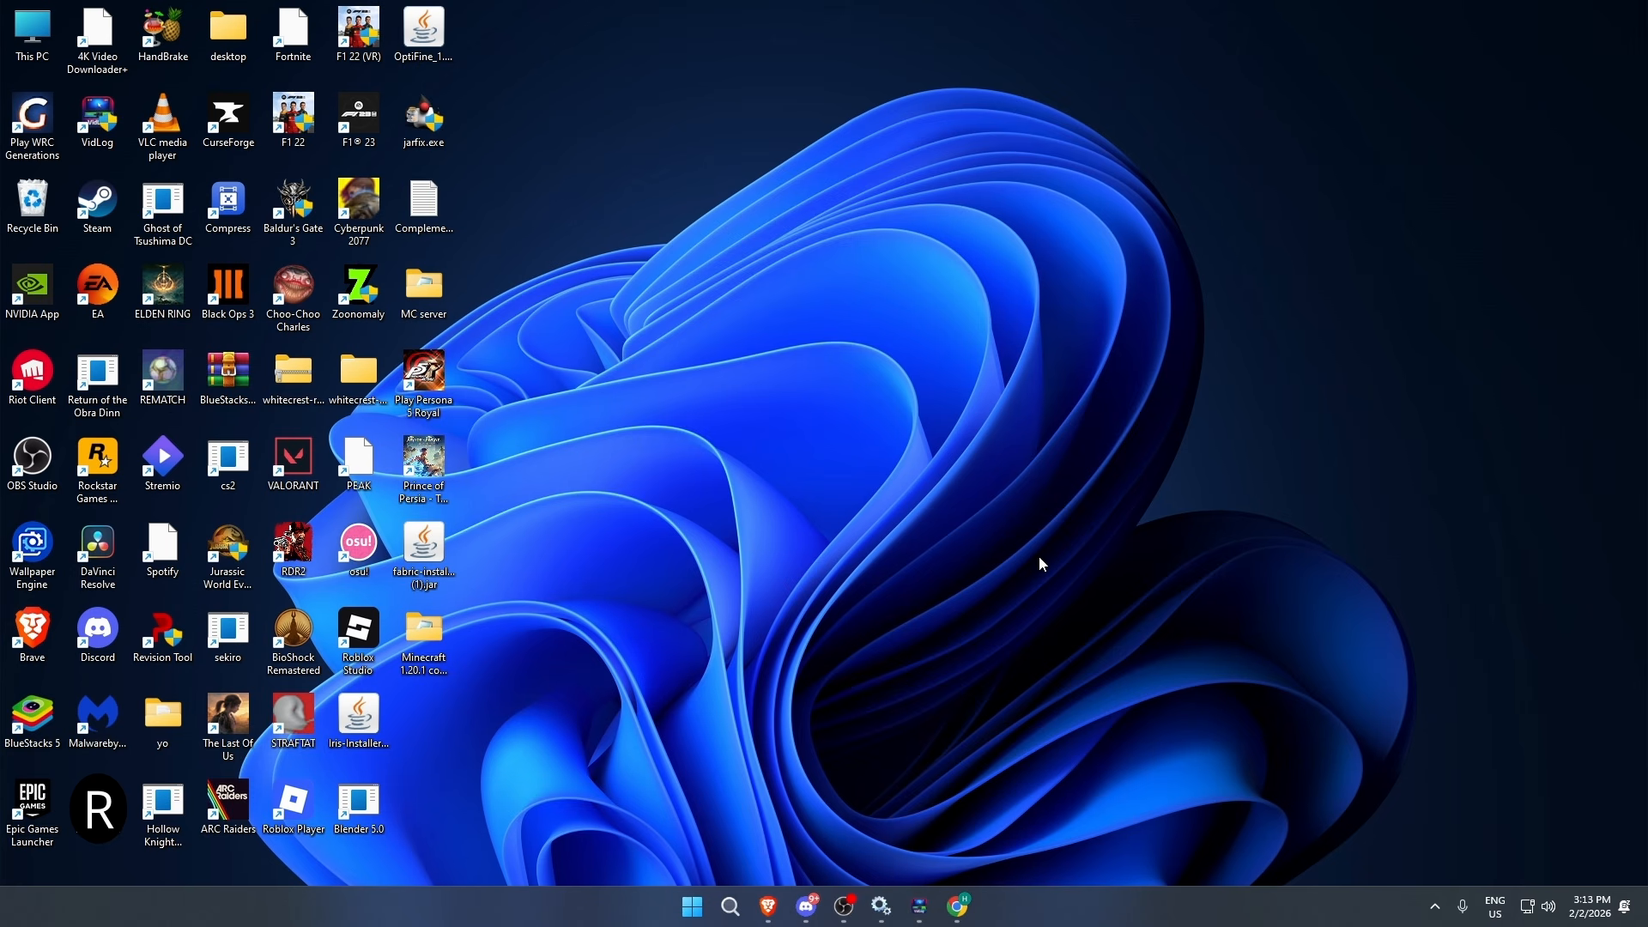
- Run sysdm.cpl to open System Properties
key("super+r")
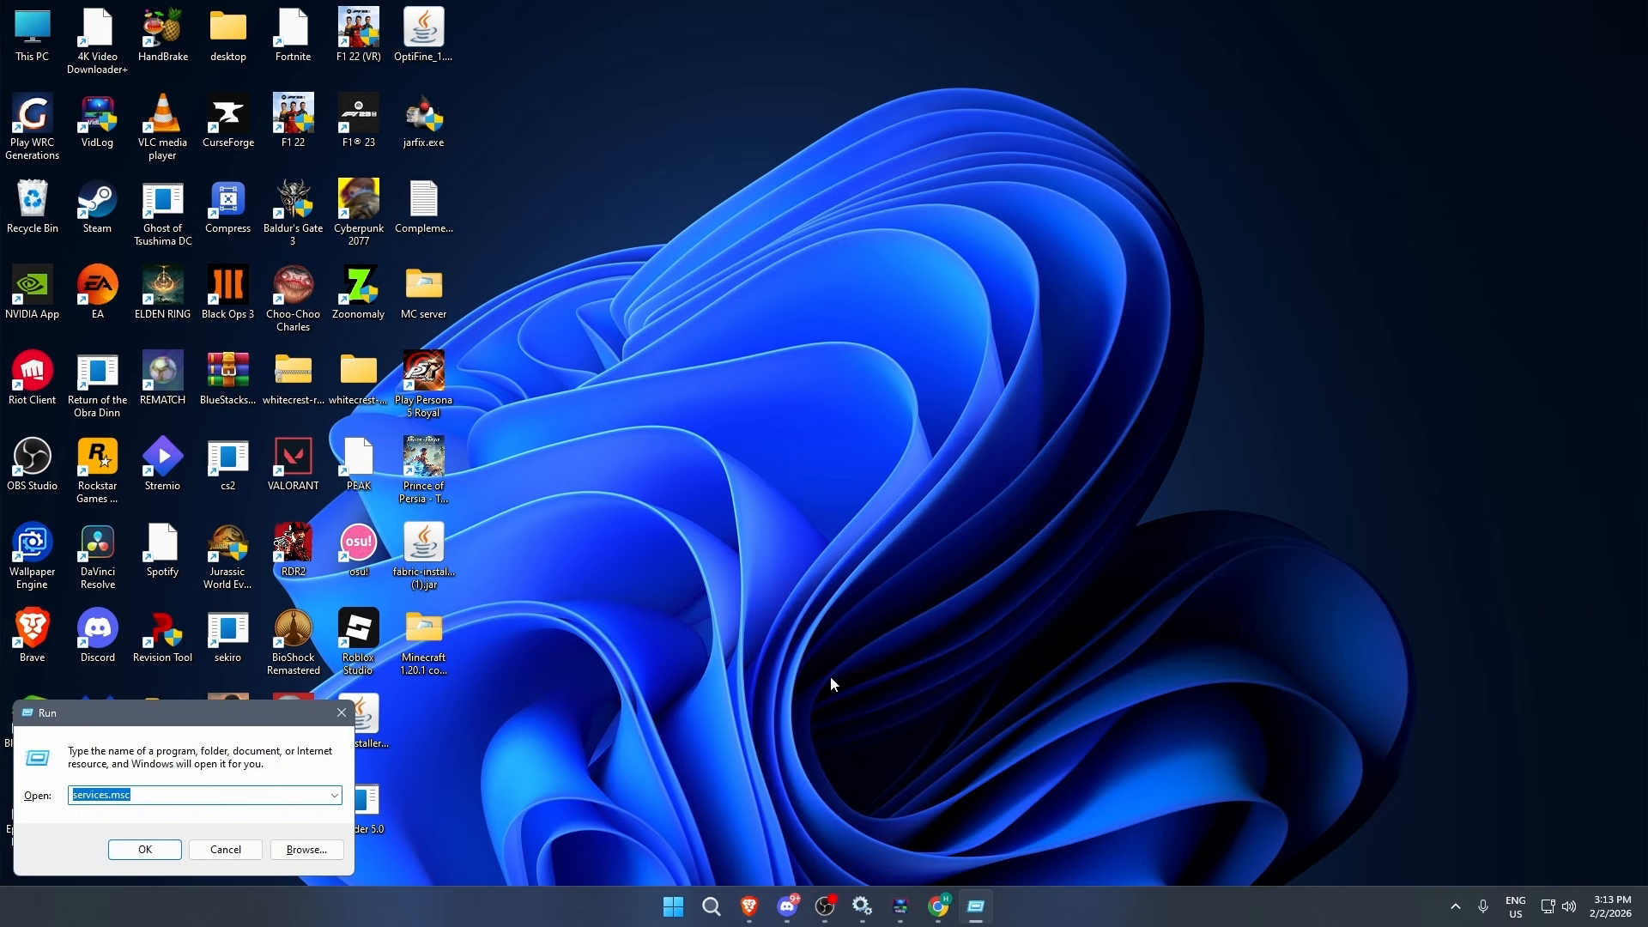
type("sysdm.")
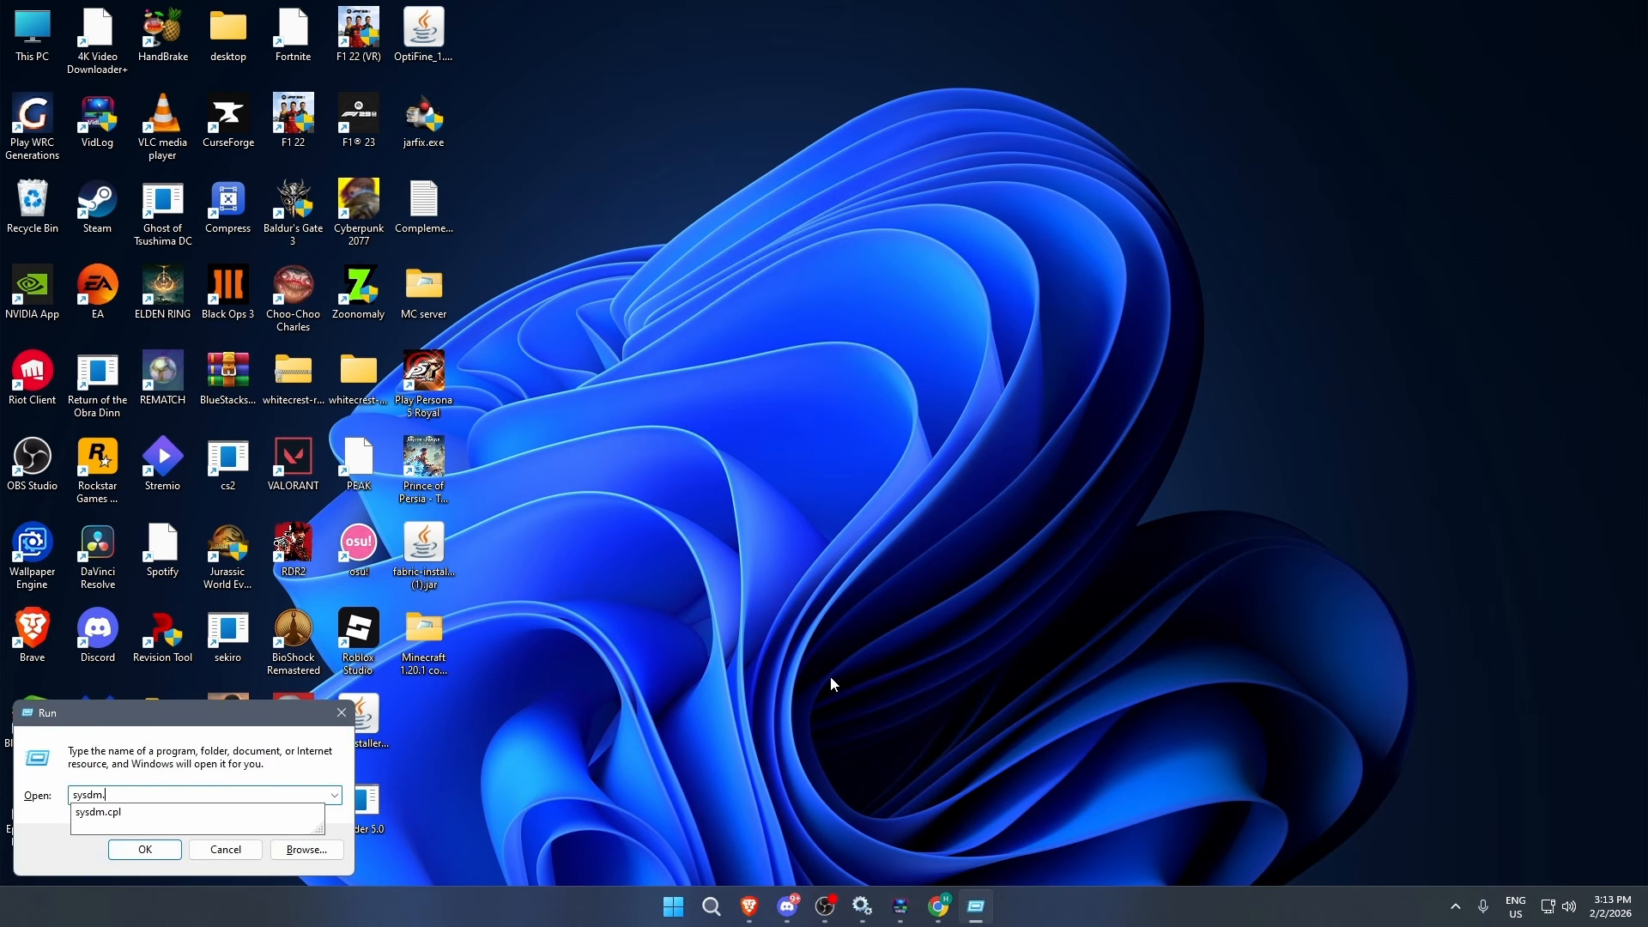
type("cpl")
key("Return")
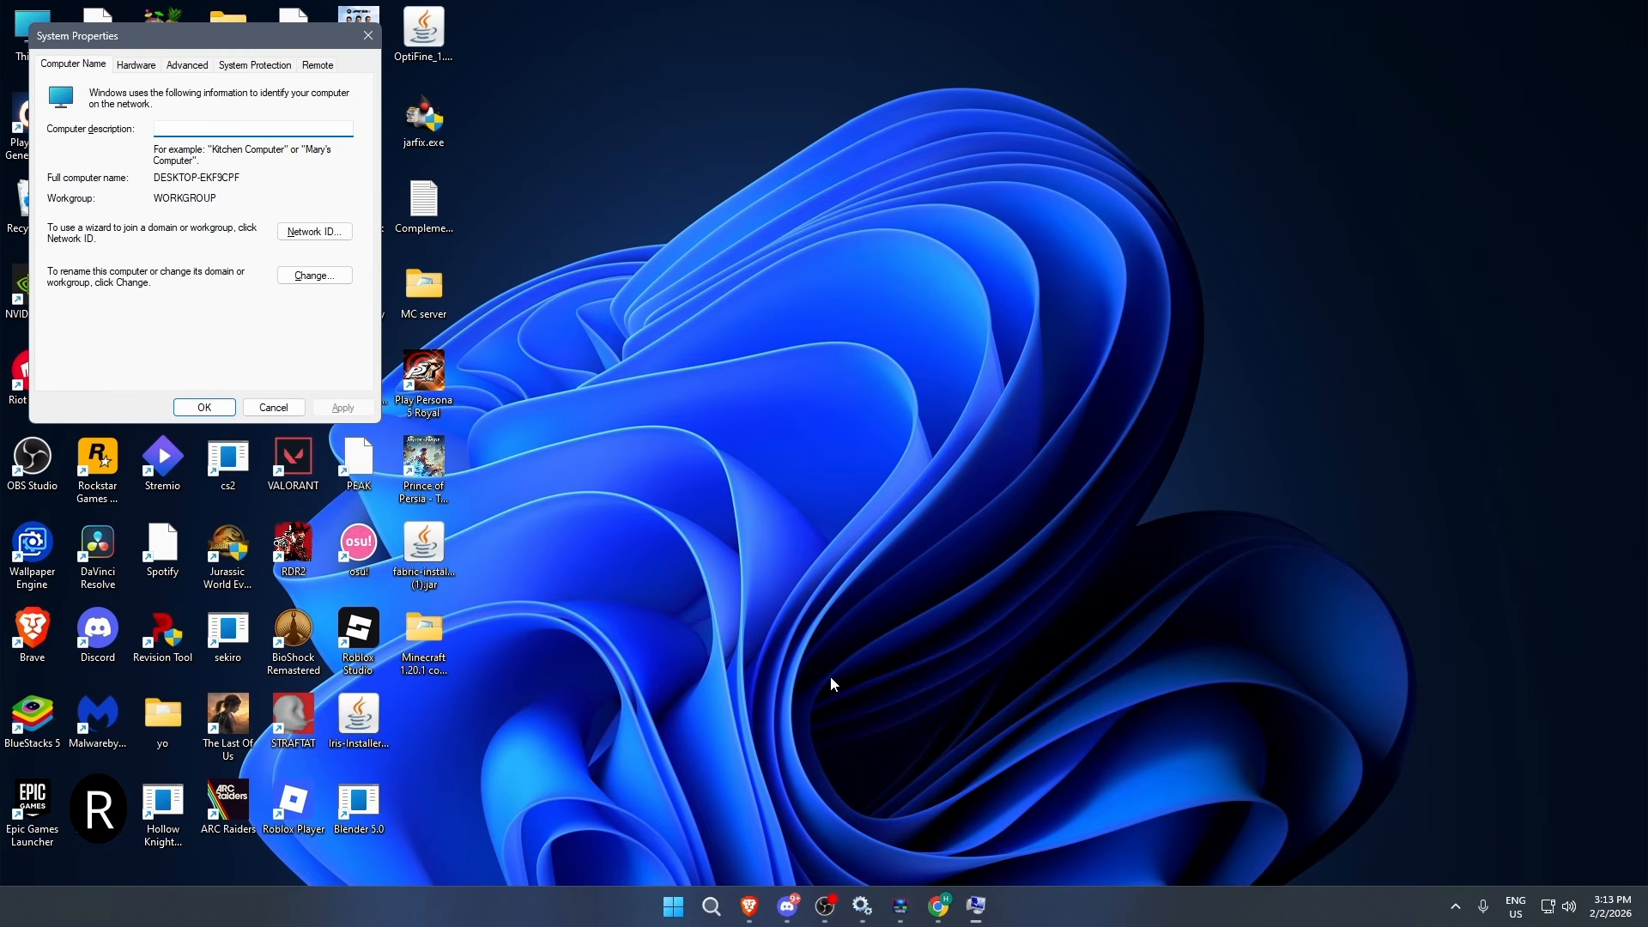
- Open the advanced Performance Options from System Properties to view the processor scheduling and virtual memory settings
left_click_drag(198, 37, 732, 191)
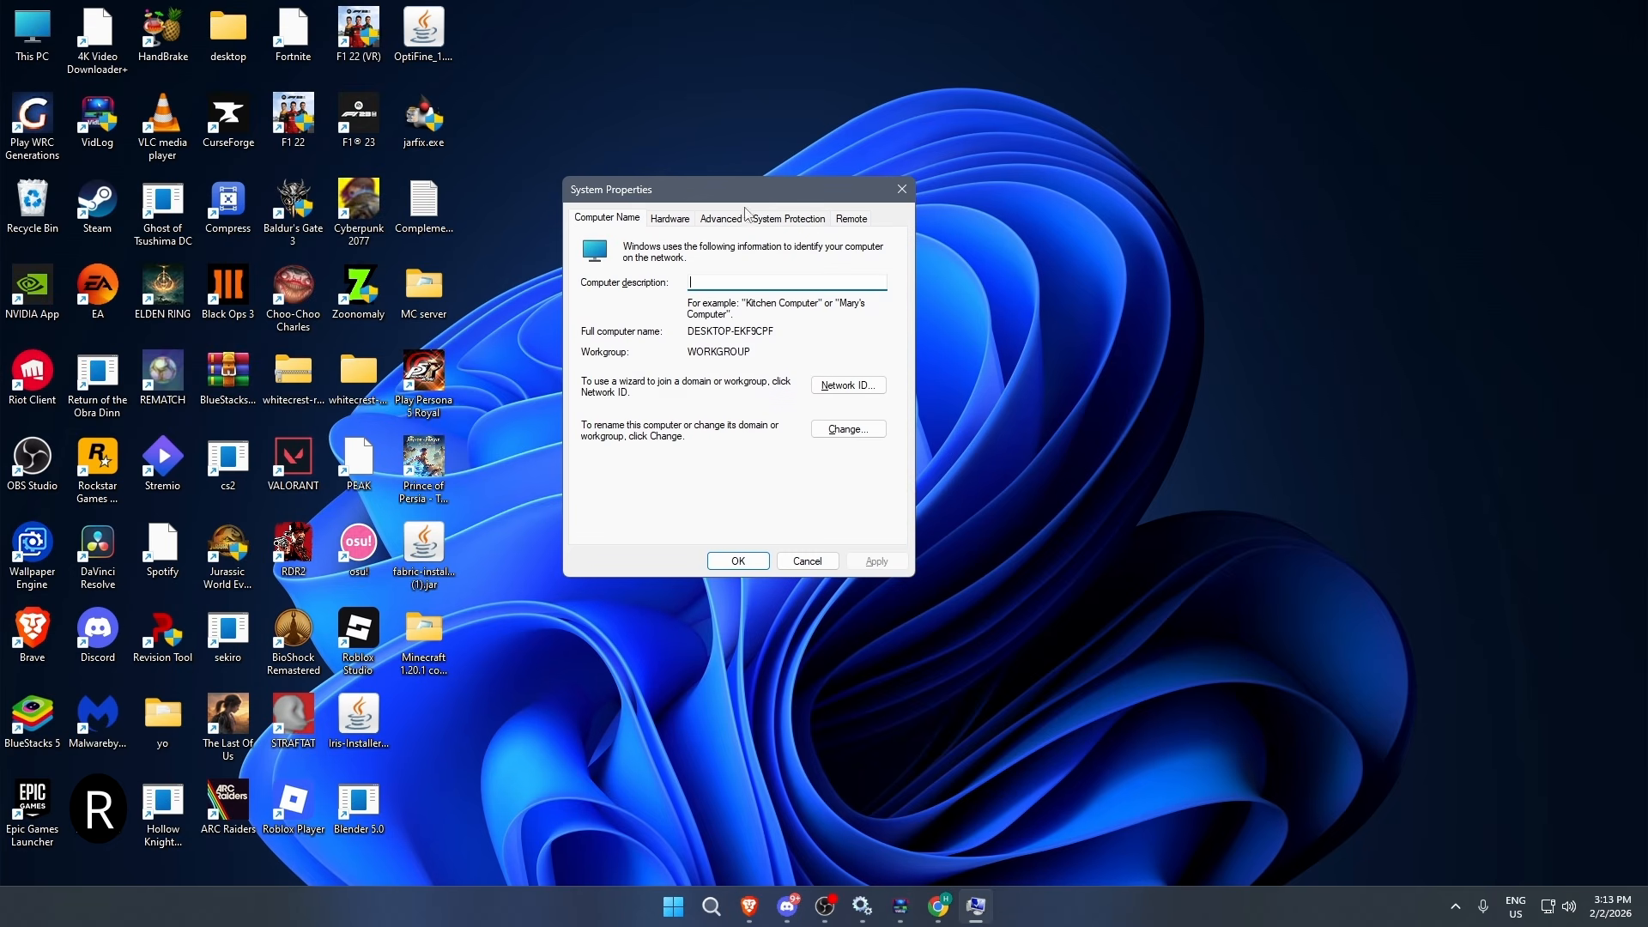
left_click(721, 219)
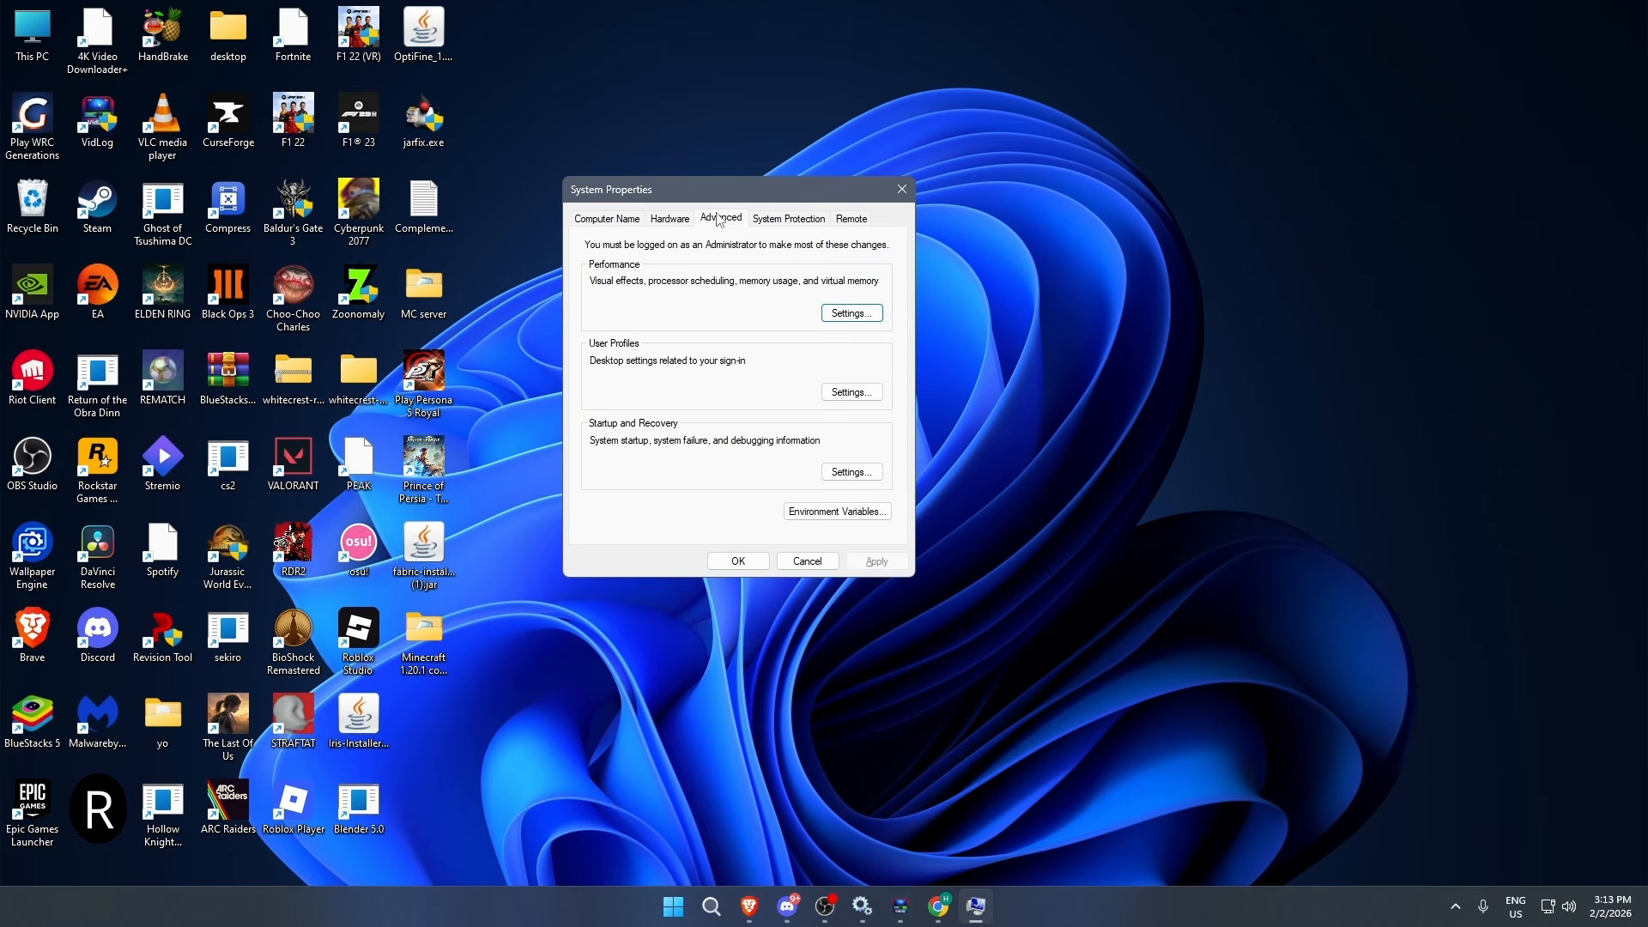
left_click(825, 319)
left_click(691, 286)
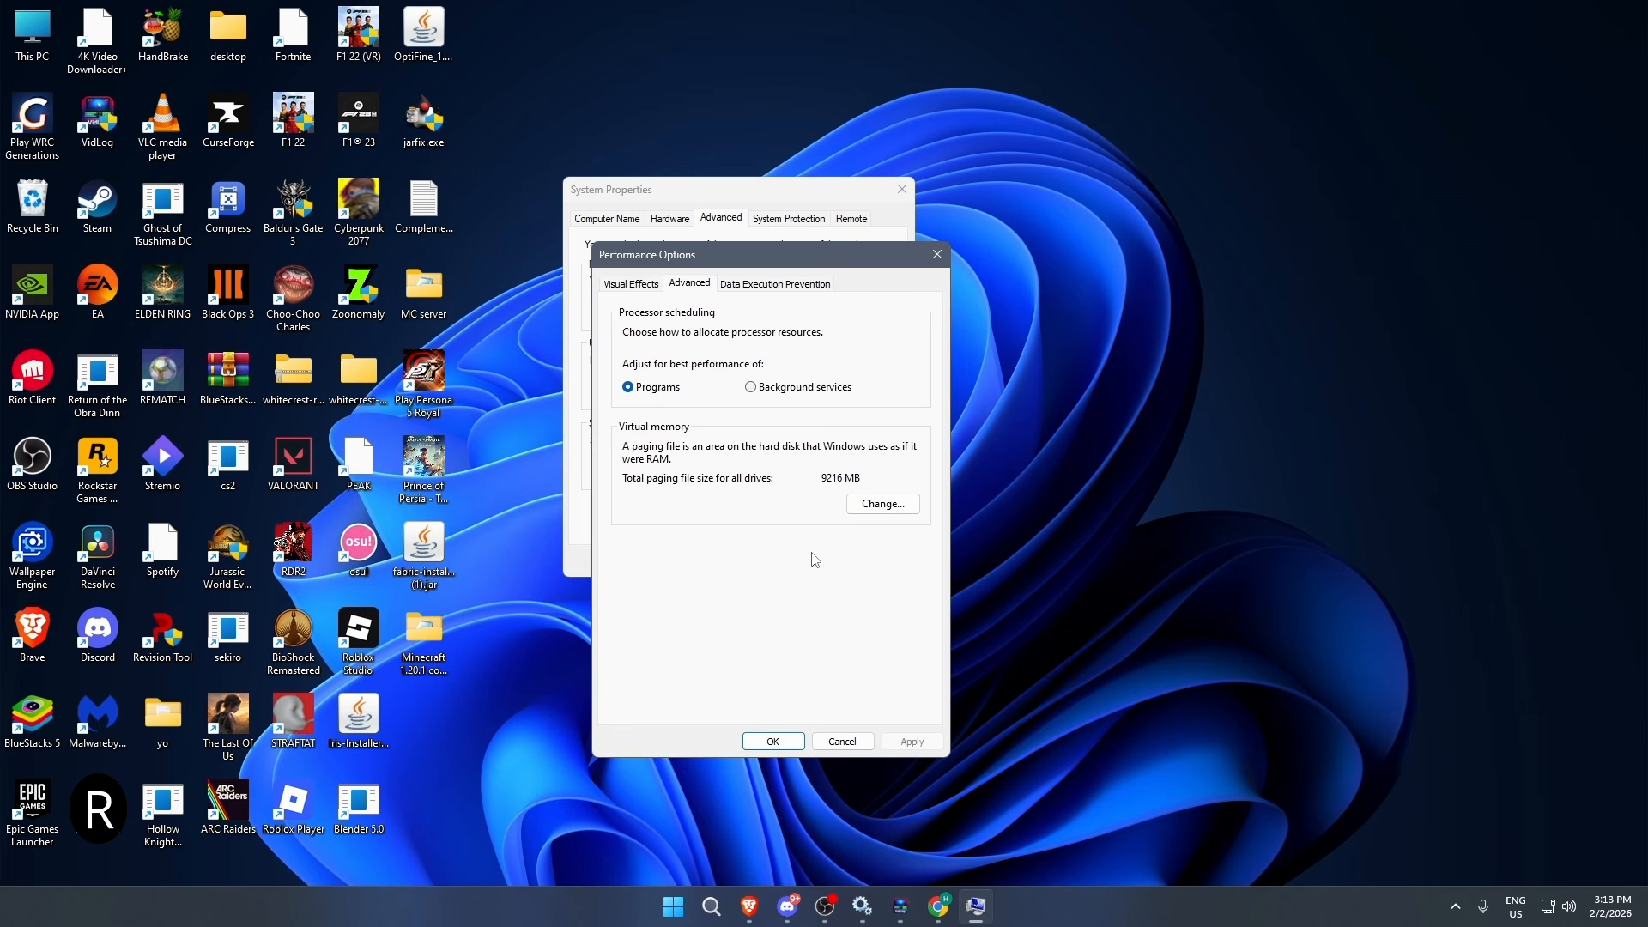
- Search Windows for the Registry Editor and open it
left_click(712, 909)
type("registry Editor")
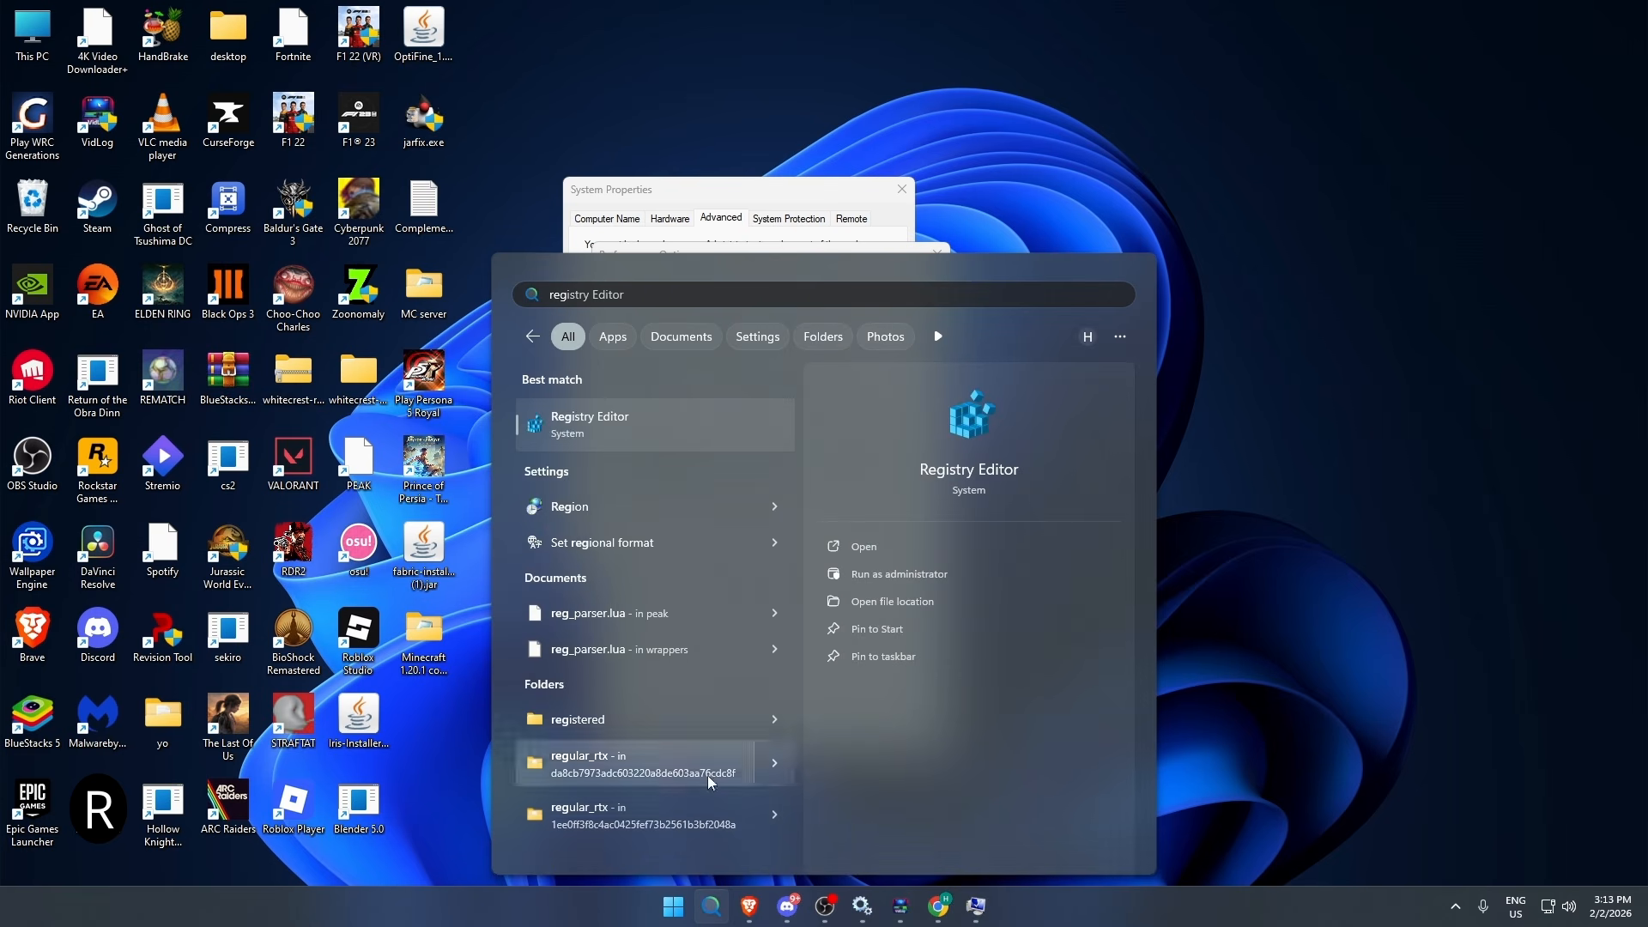
left_click(638, 440)
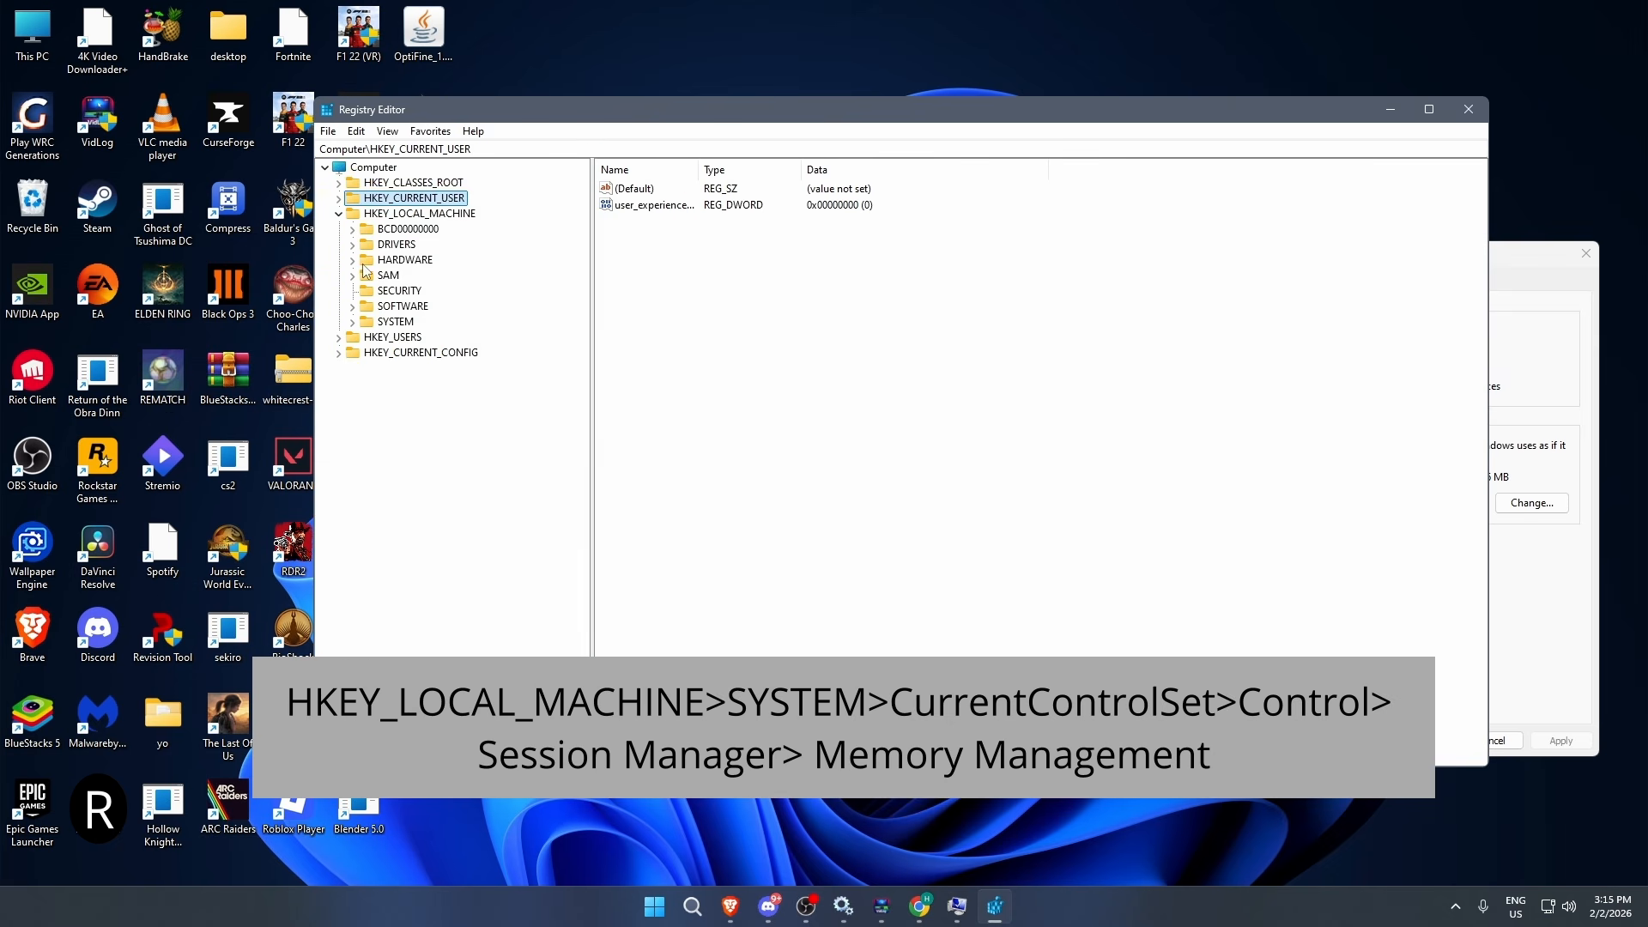
- Open the registry key HKEY_LOCAL_MACHINE\SYSTEM\CurrentControlSet\Control\Session Manager\Memory Management
left_click(352, 321)
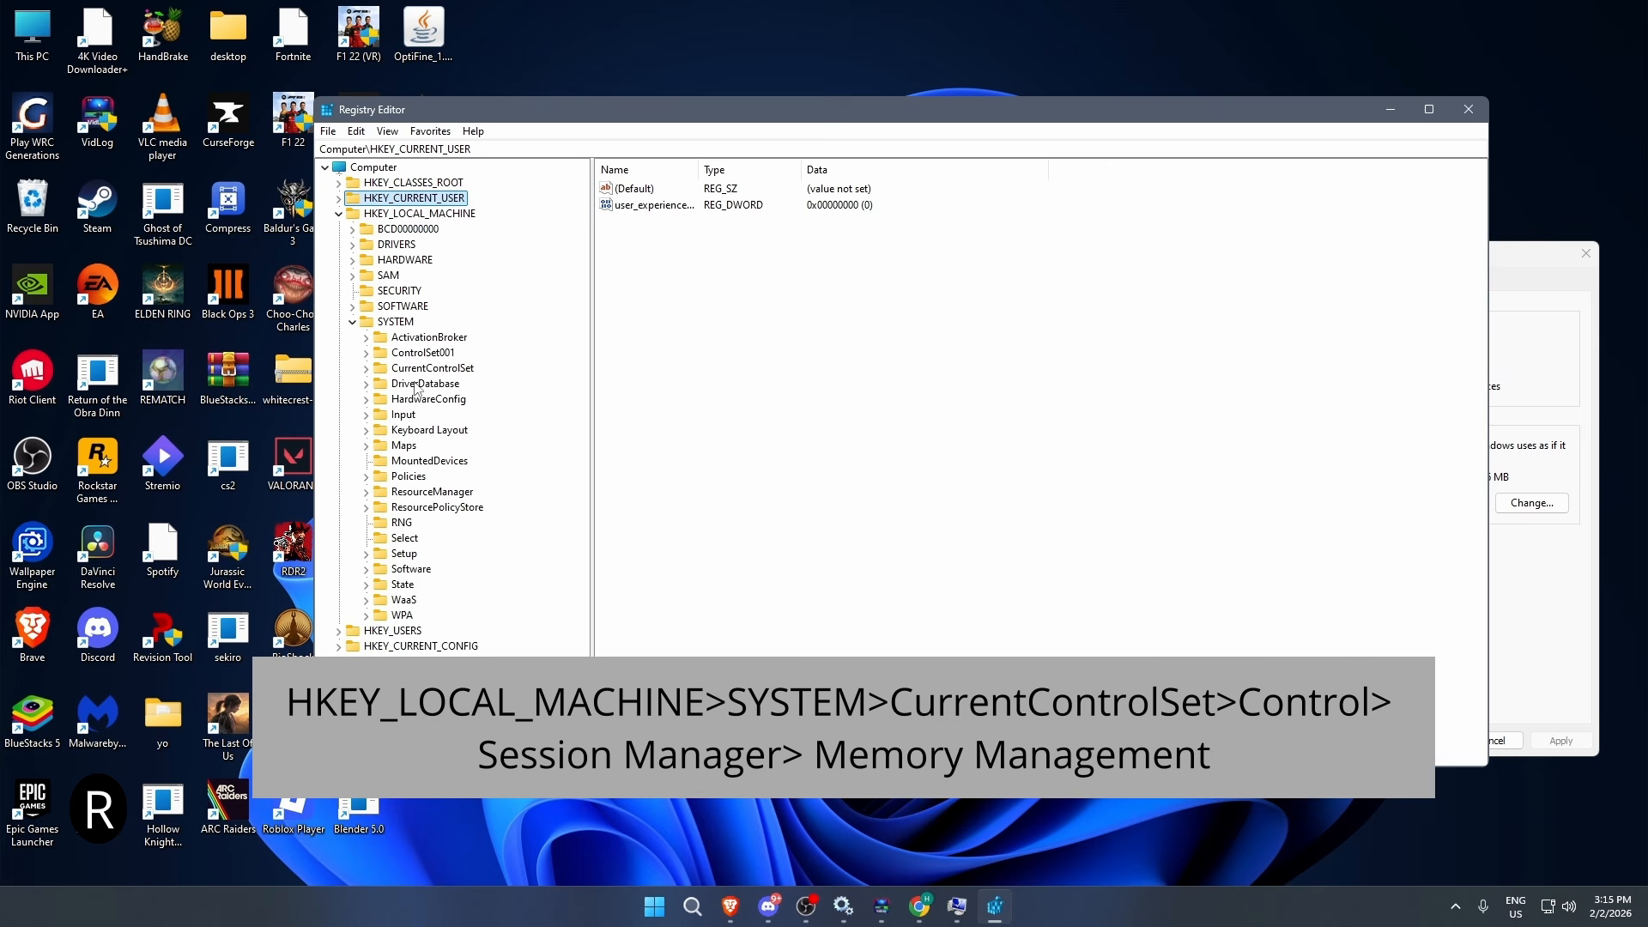
left_click(367, 369)
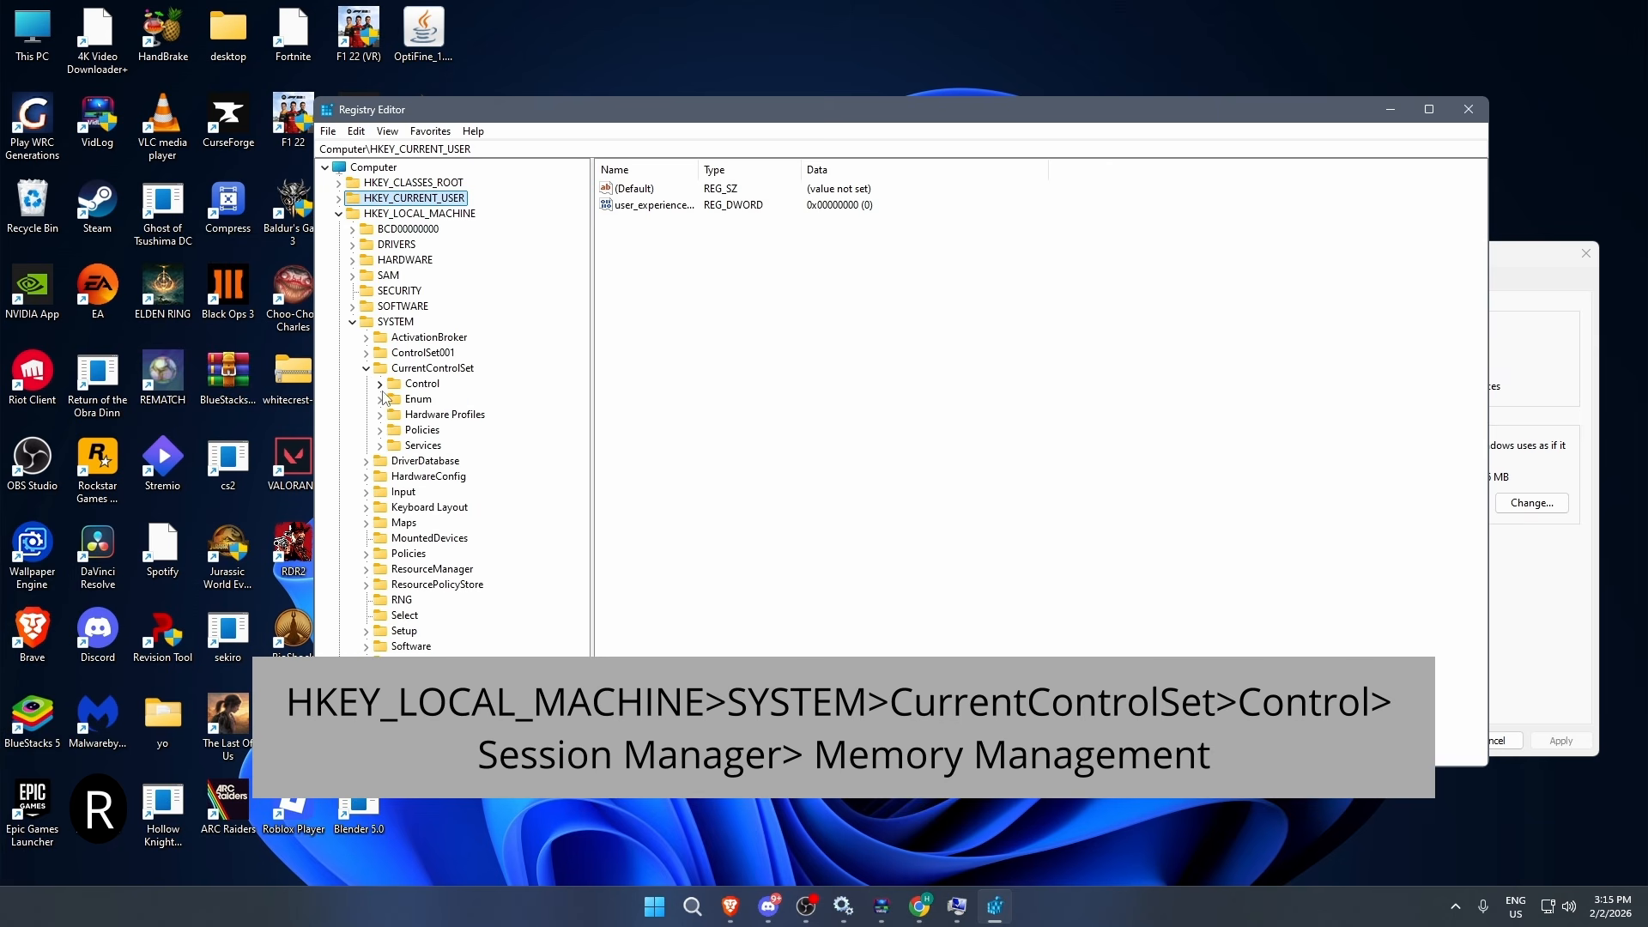
left_click(381, 385)
scroll(384, 398, "down", 20)
left_click(394, 677)
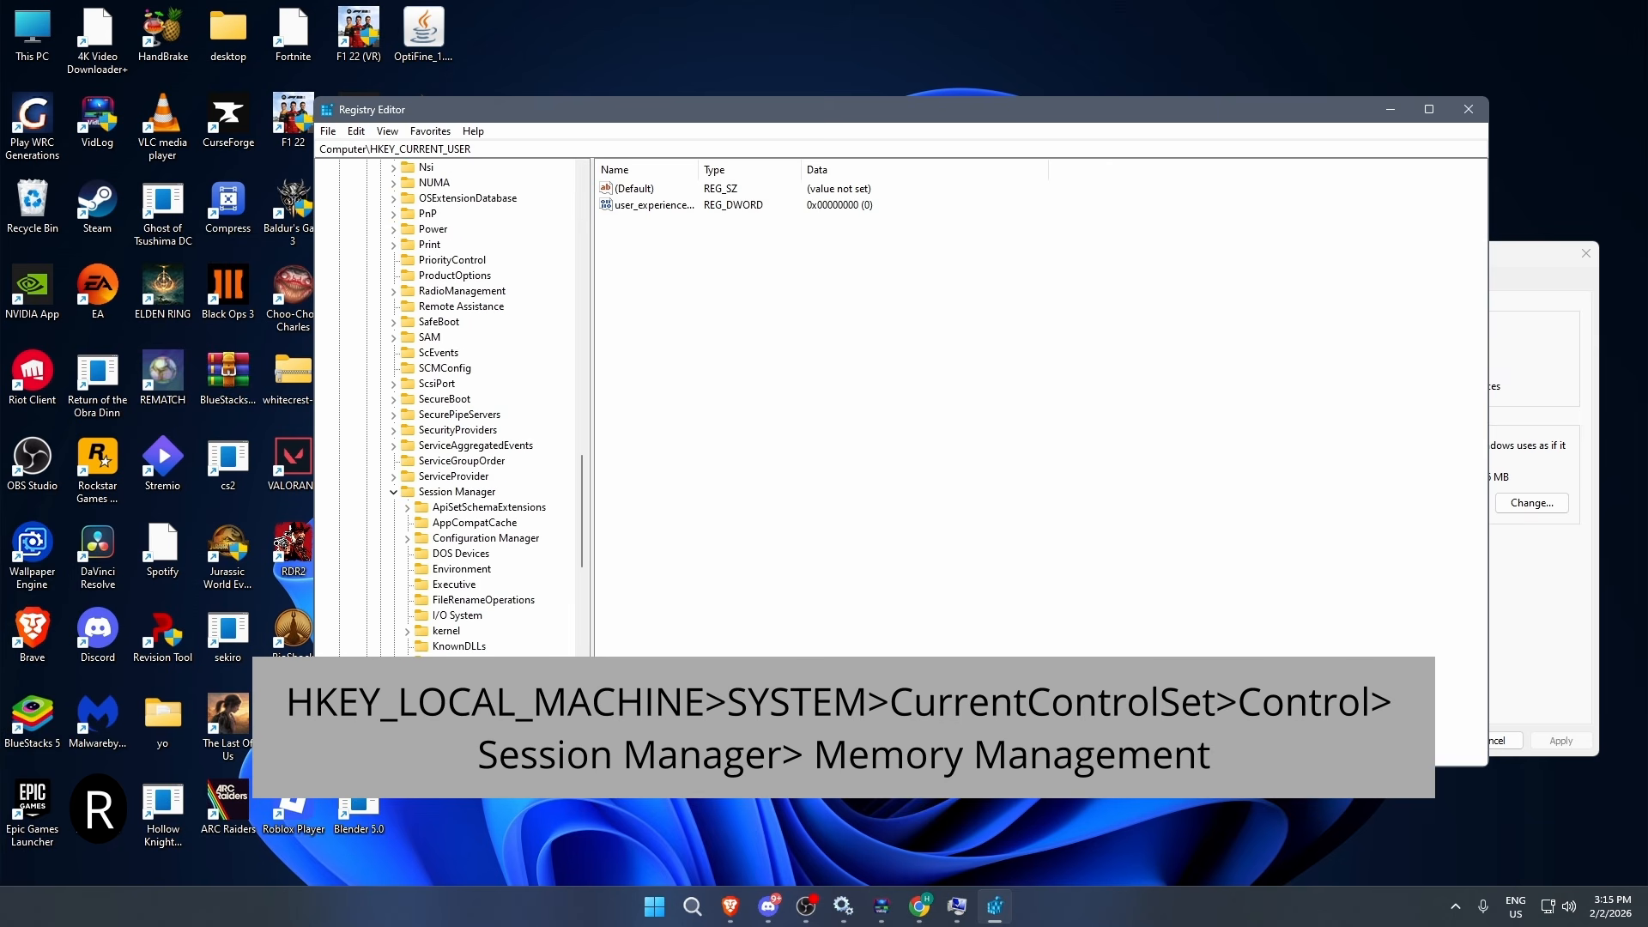
double_click(483, 661)
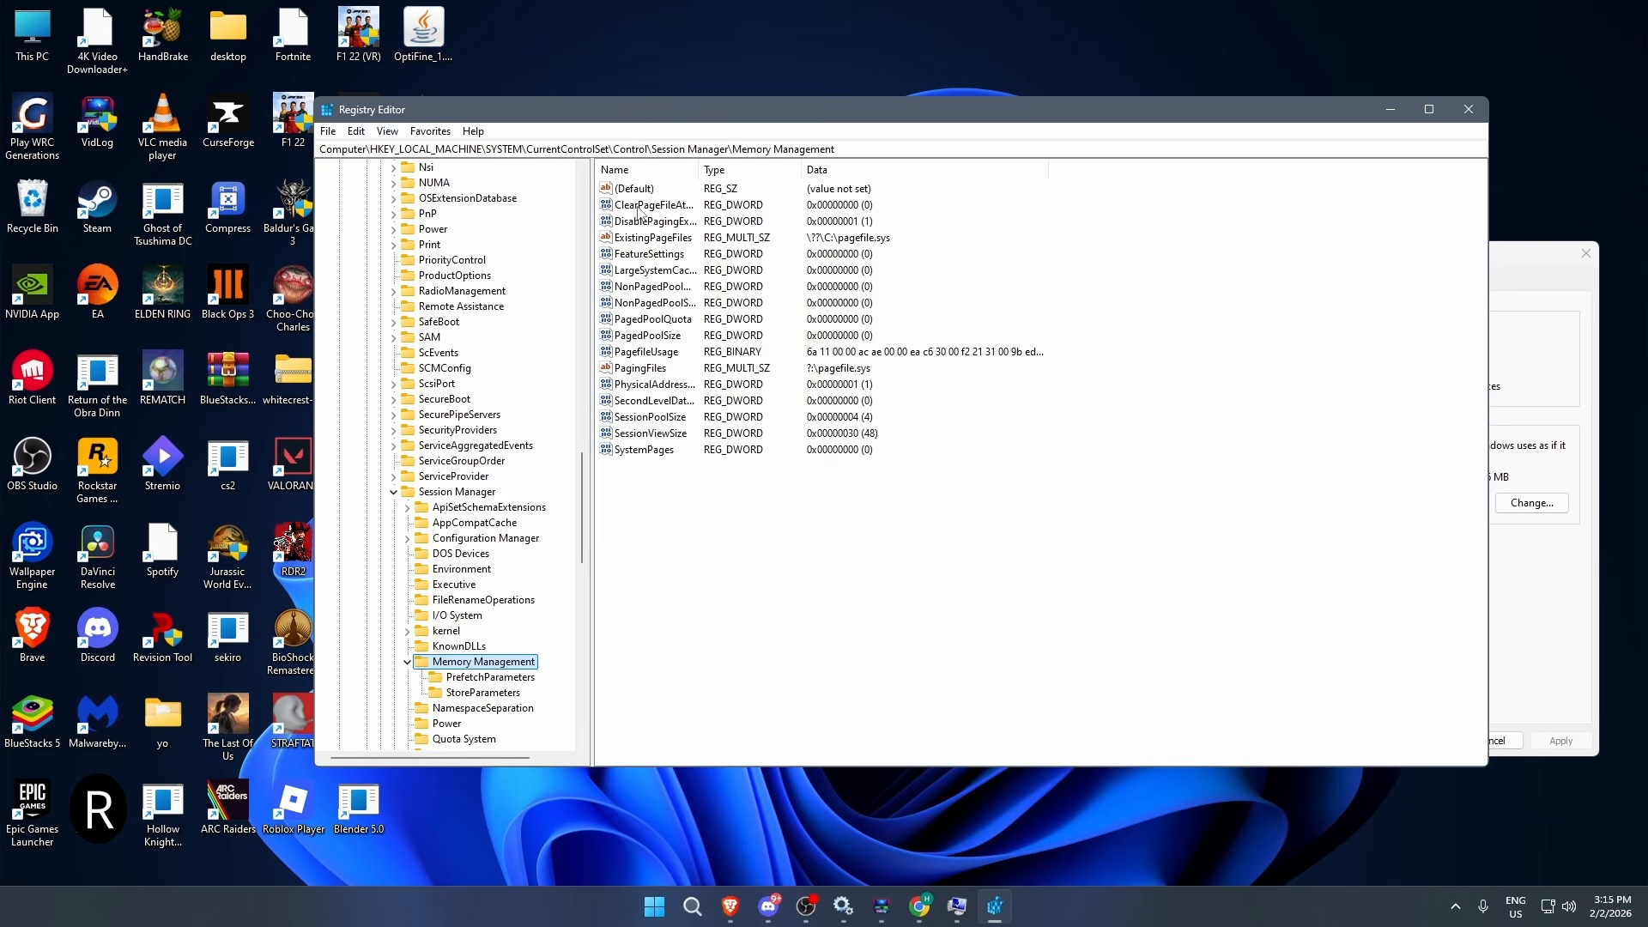
- Set the ClearPageFileAtShutdown value data to 1, and close the Performance Options and System Properties windows
left_click(645, 208)
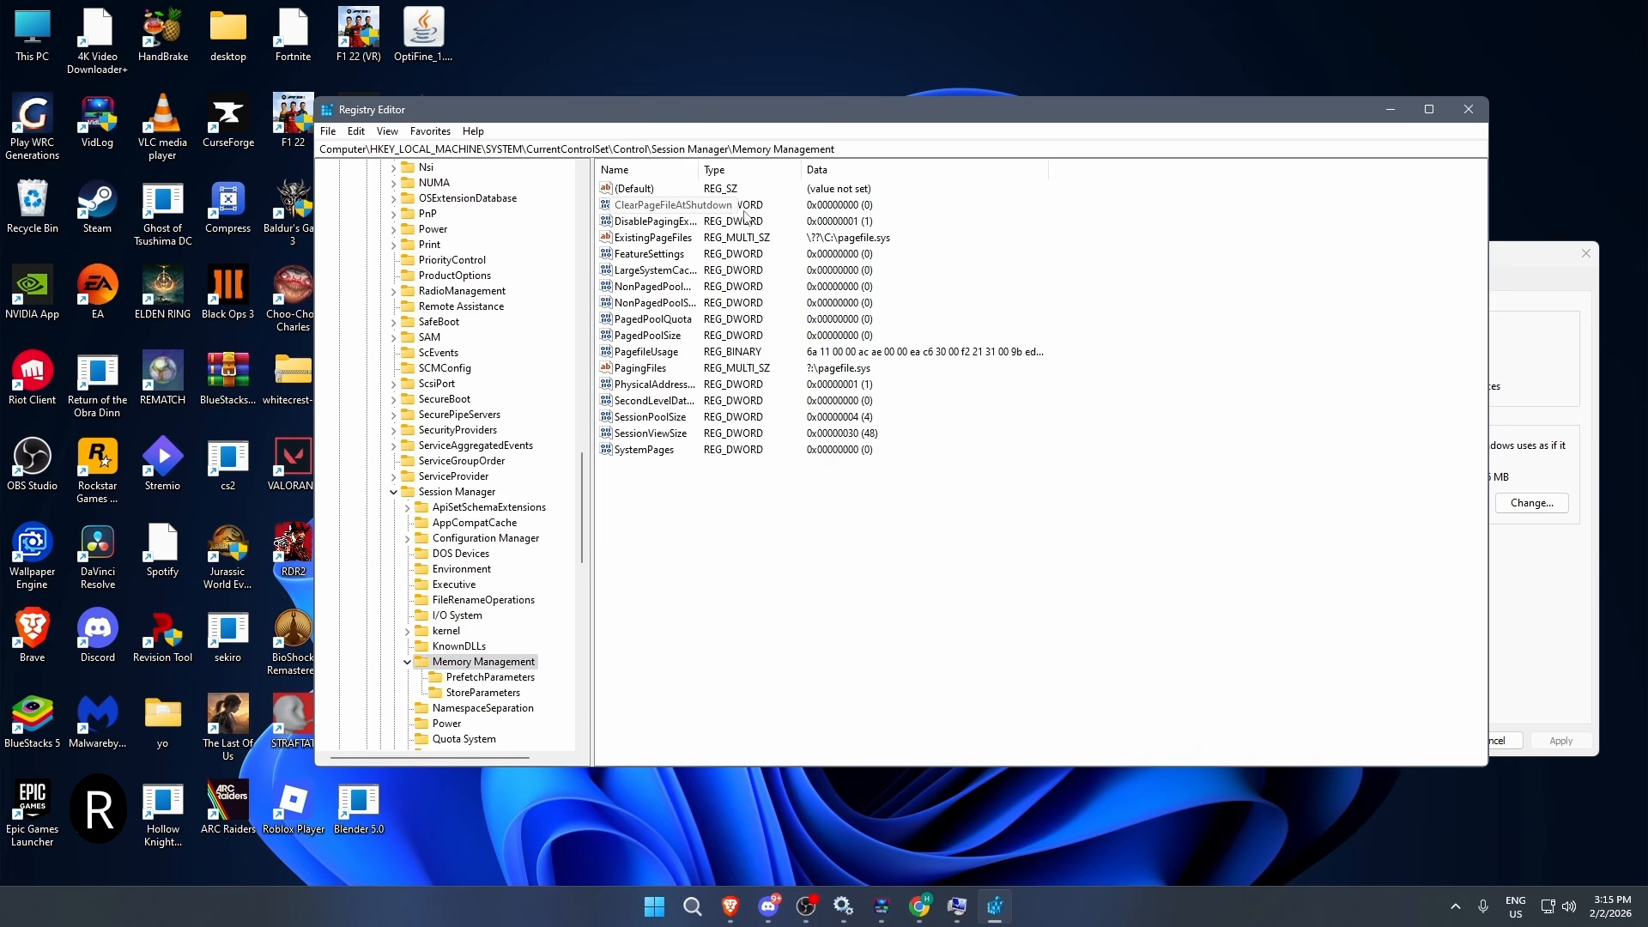
double_click(650, 207)
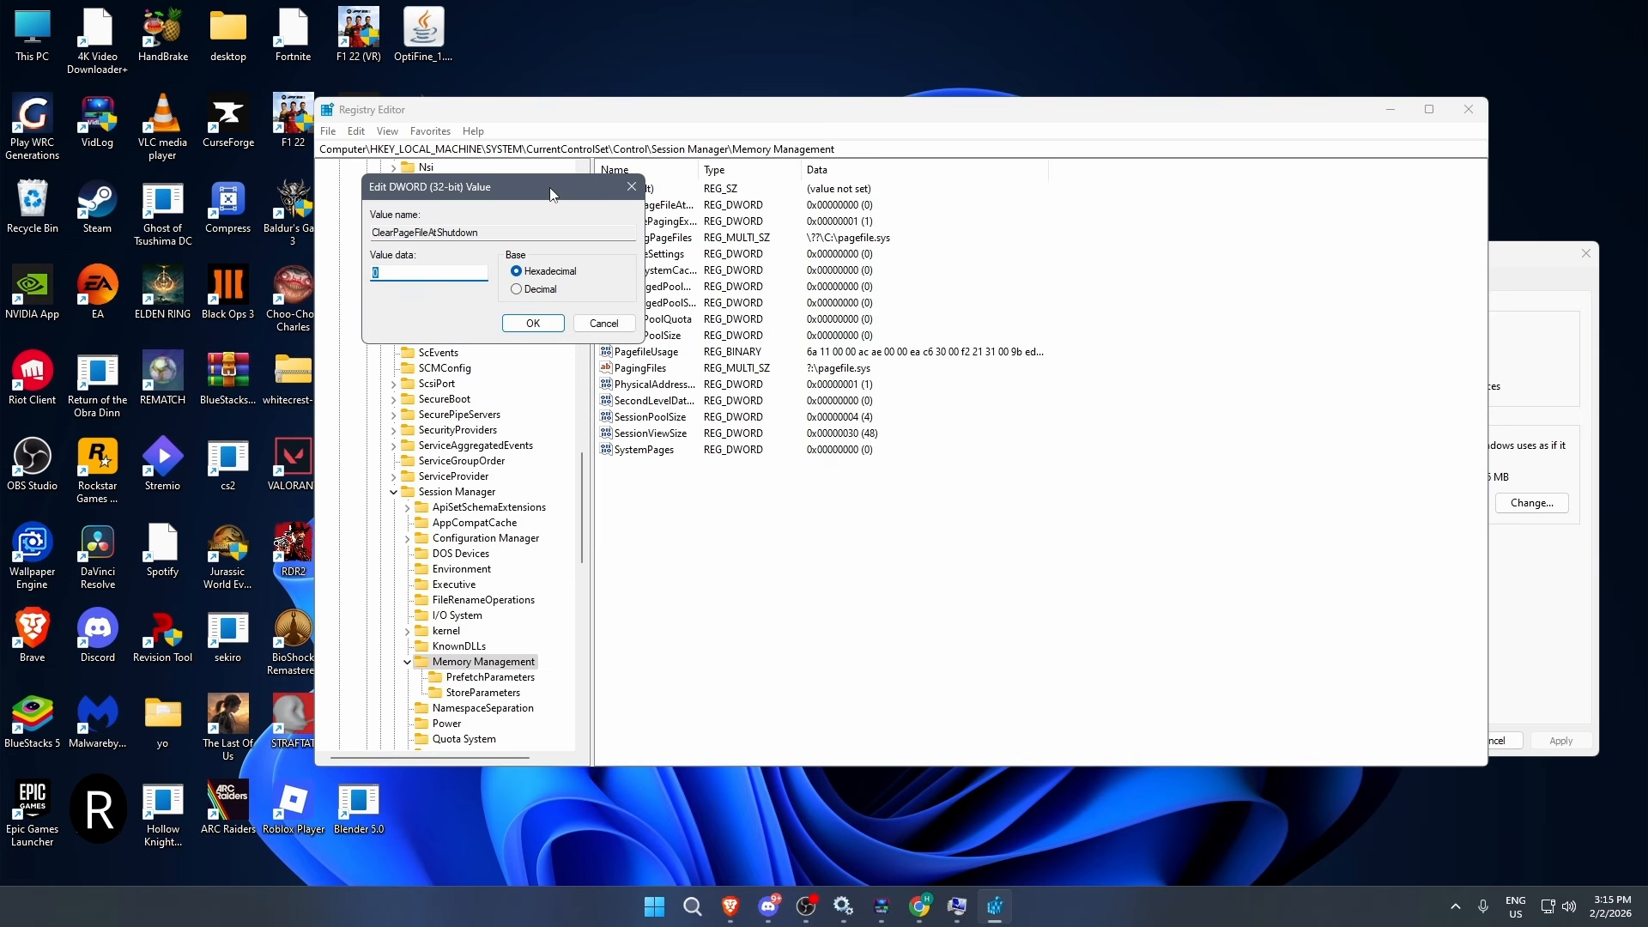
left_click_drag(556, 195, 630, 204)
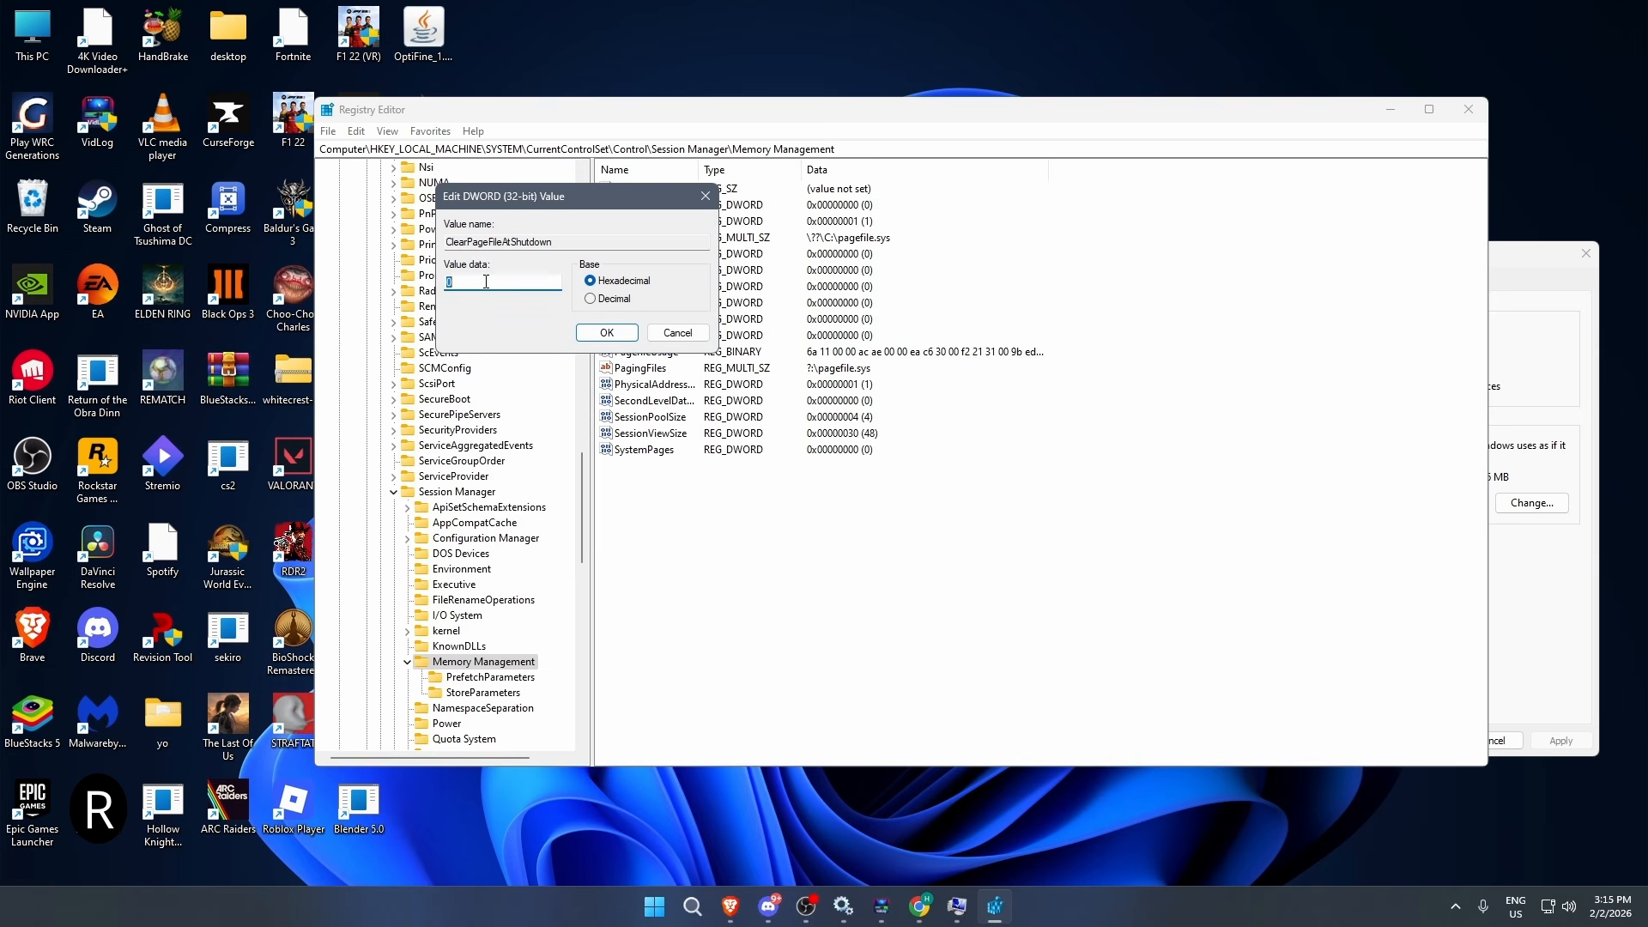
type("1")
left_click(607, 332)
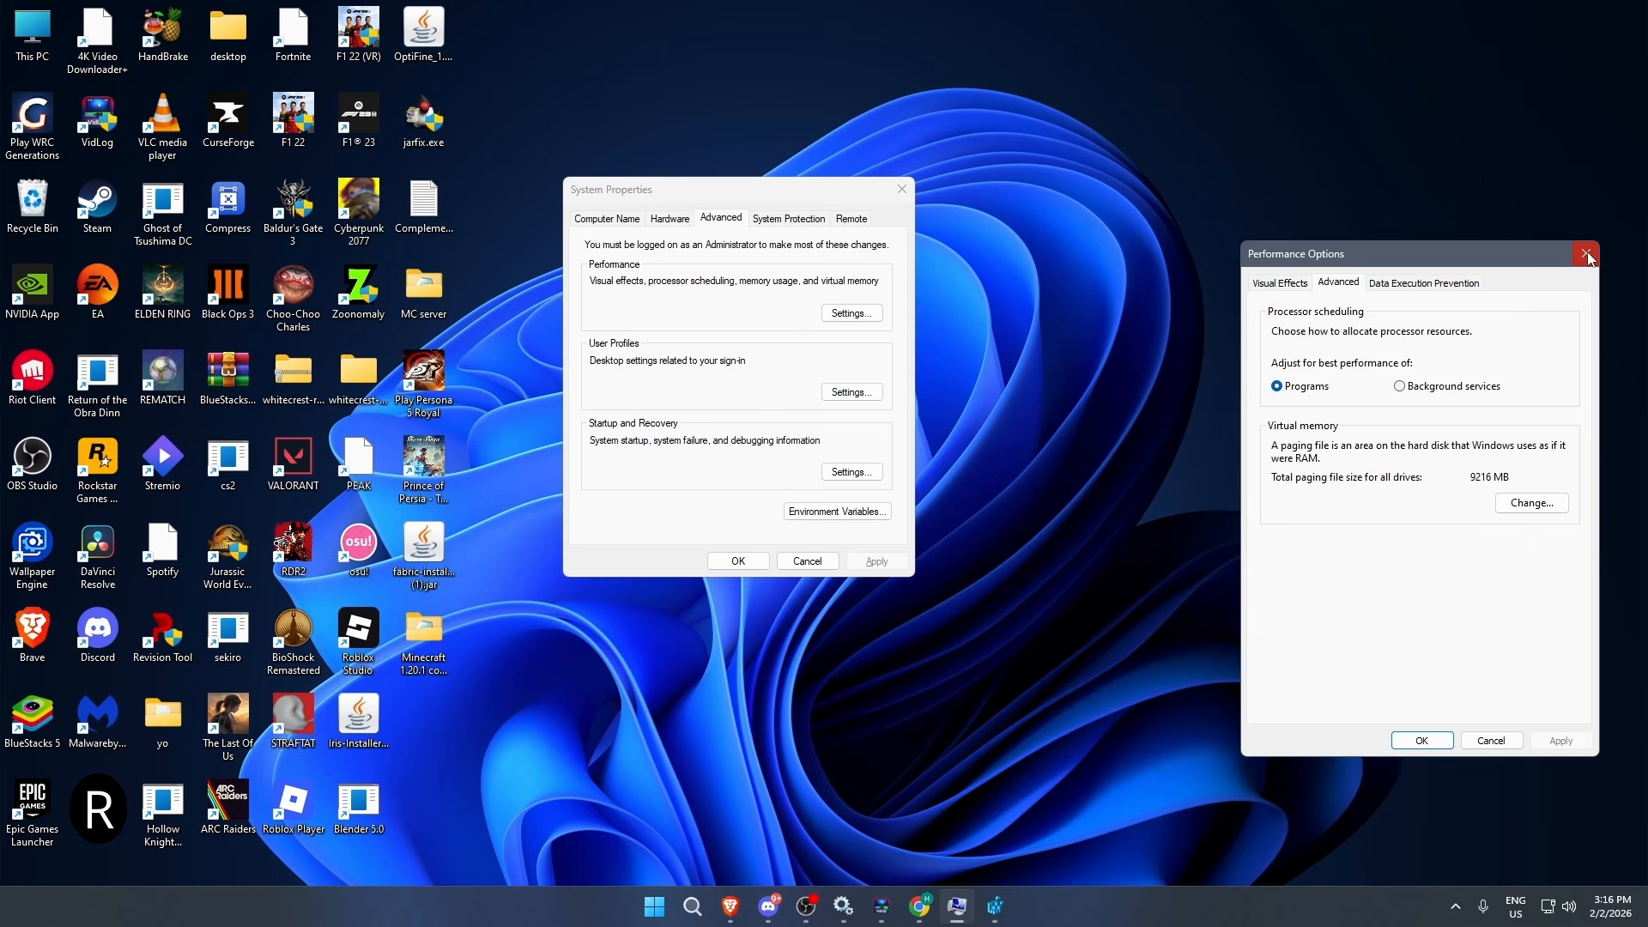
left_click(1586, 255)
left_click(901, 189)
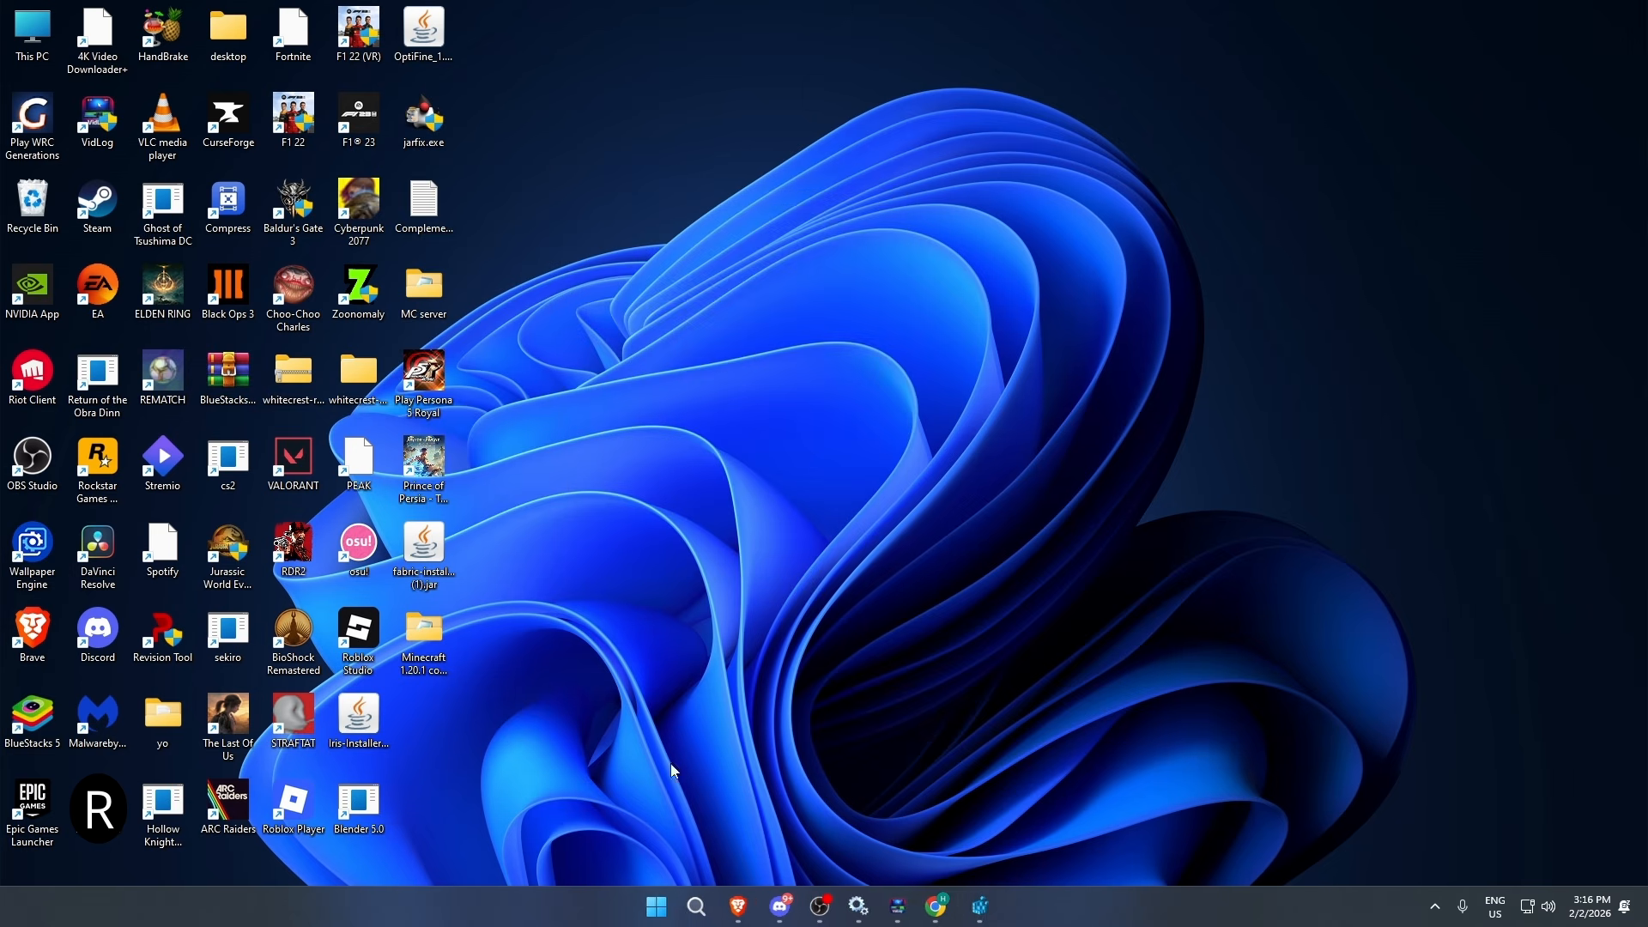
- Bring up the computer's power options and examine the memory usage in Task Manager's performance view
left_click(673, 906)
left_click(1037, 847)
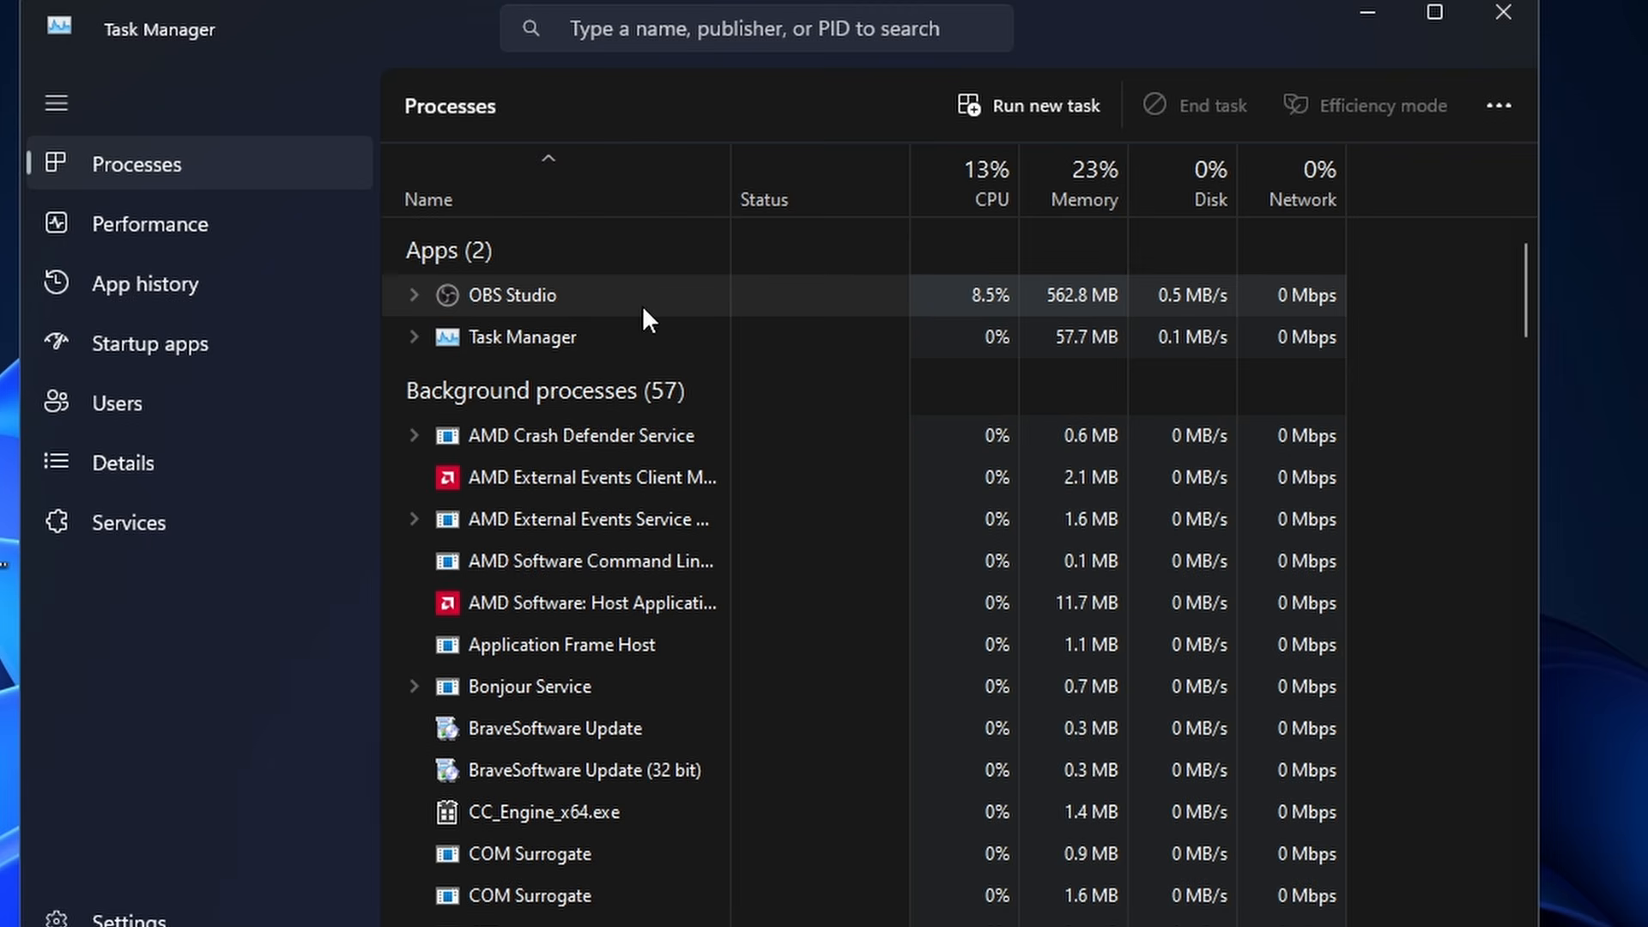
left_click(93, 225)
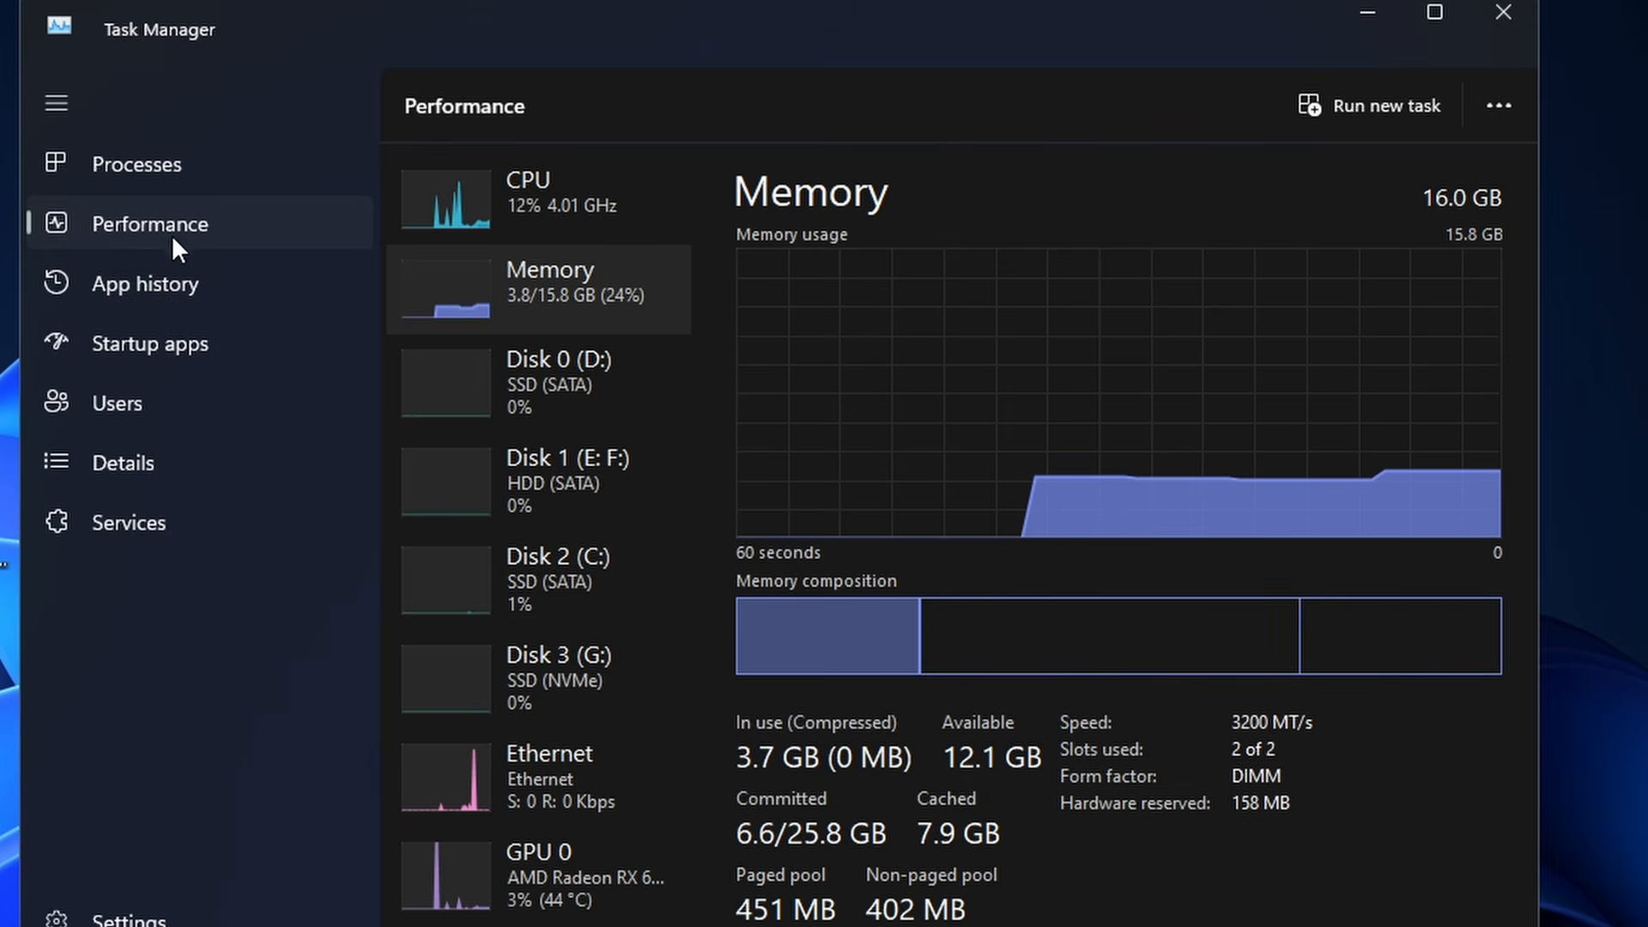